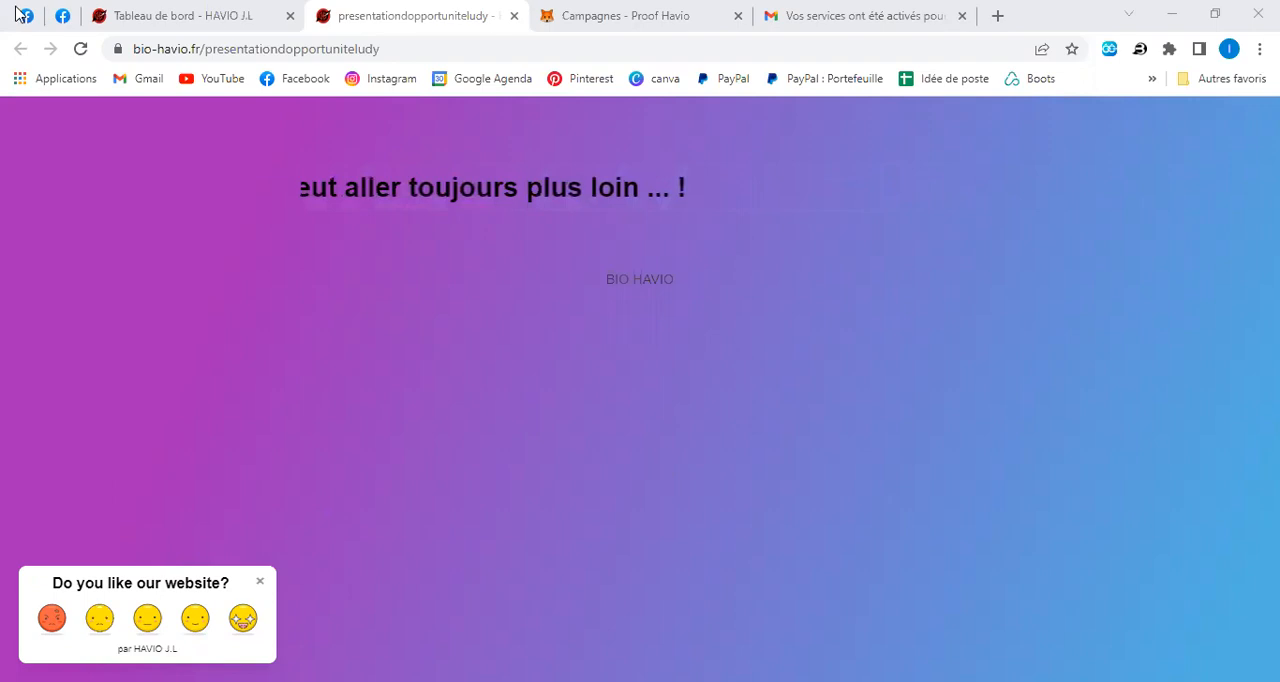
Open the settings of the first bio link listed on the Havio dashboard and copy its public URL.
{"action": "left_click", "coordinate": [185, 14]}
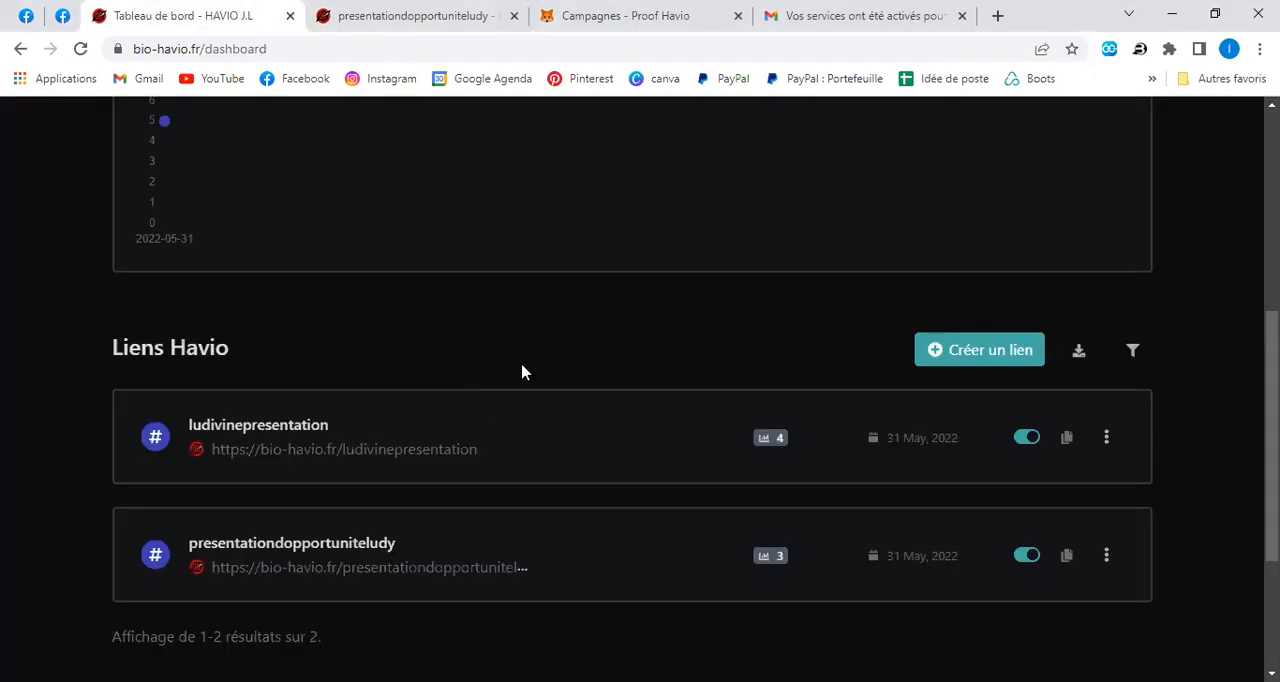
{"action": "left_click", "coordinate": [295, 432]}
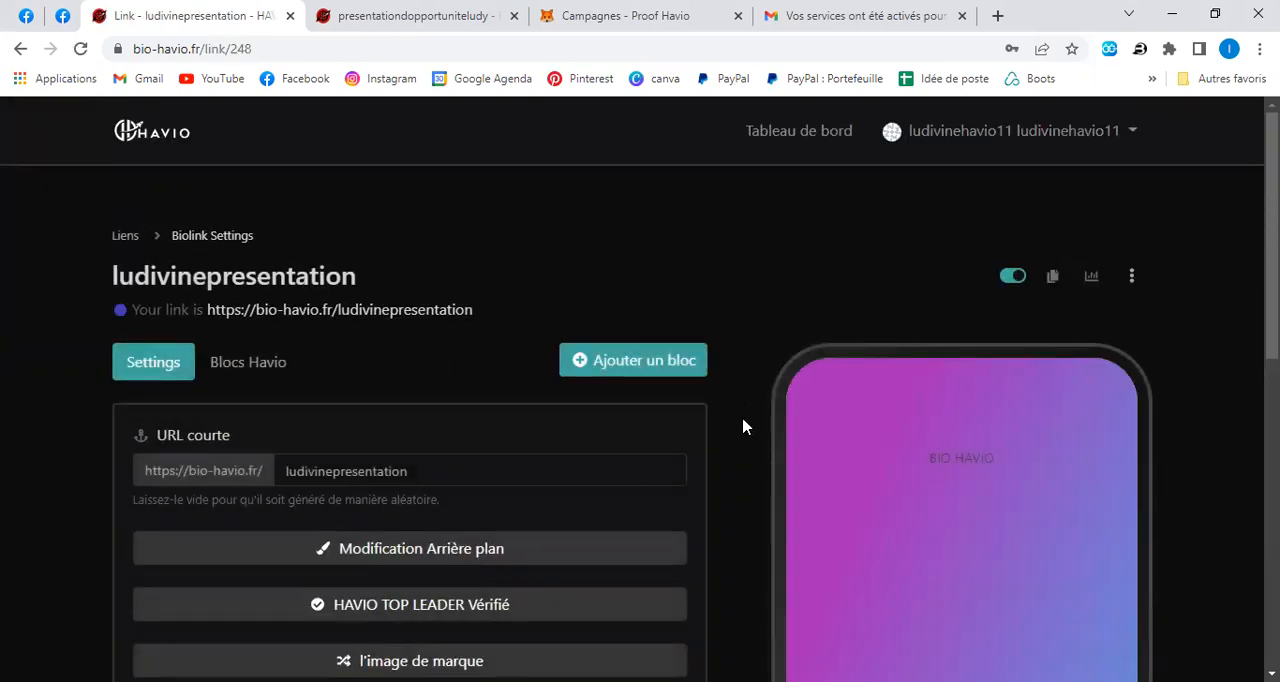
{"action": "scroll", "coordinate": [743, 421], "scroll_direction": "down", "scroll_amount": 4}
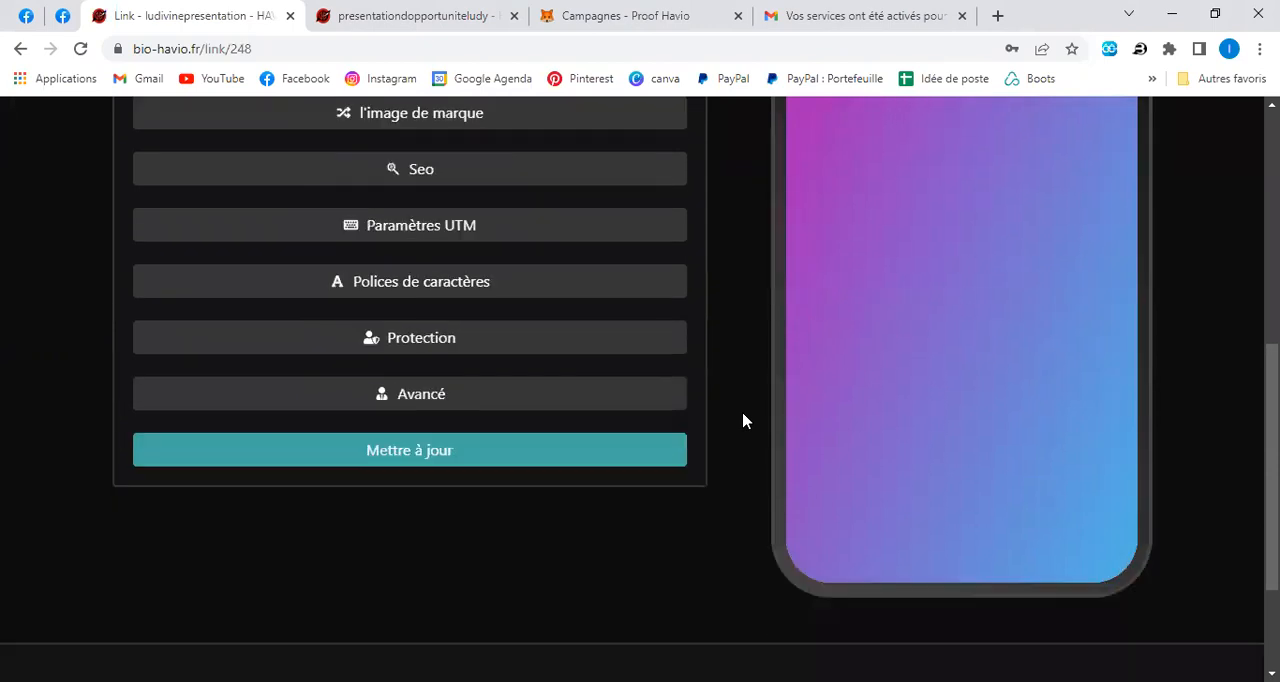
{"action": "scroll", "coordinate": [743, 421], "scroll_direction": "up", "scroll_amount": 4}
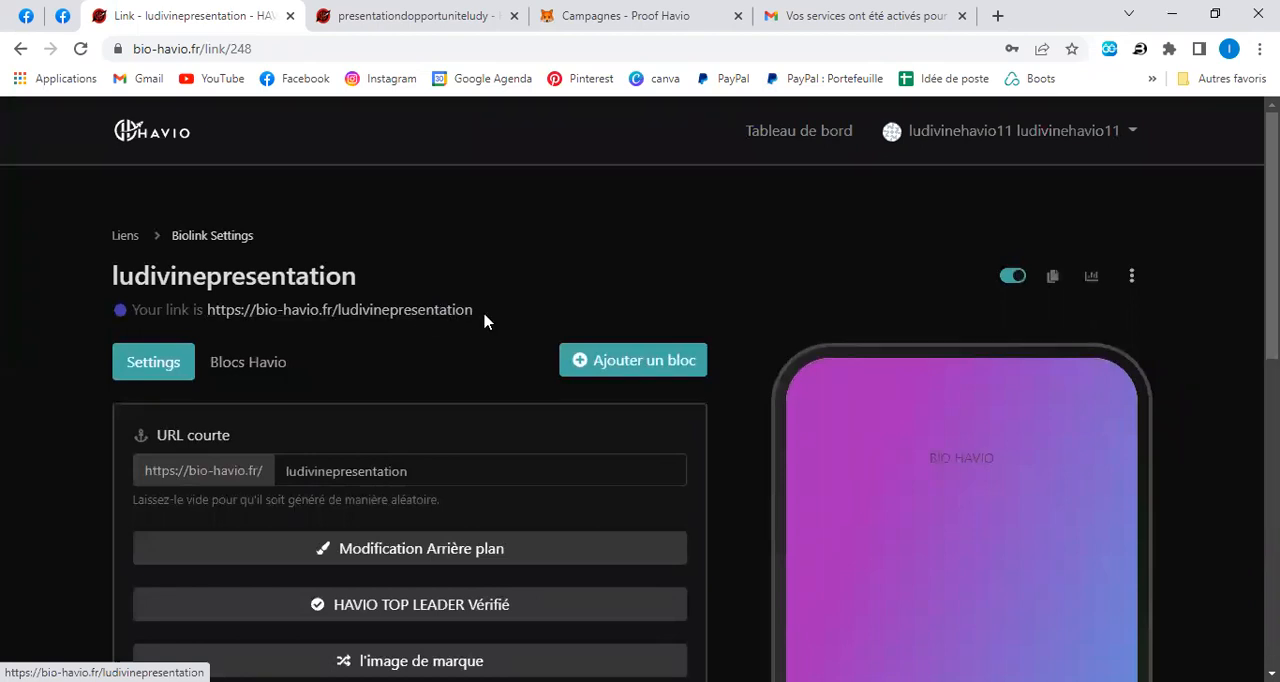
{"action": "left_click_drag", "start_coordinate": [483, 317], "coordinate": [230, 313]}
{"action": "key", "text": "ctrl+c"}
{"action": "right_click", "coordinate": [231, 300]}
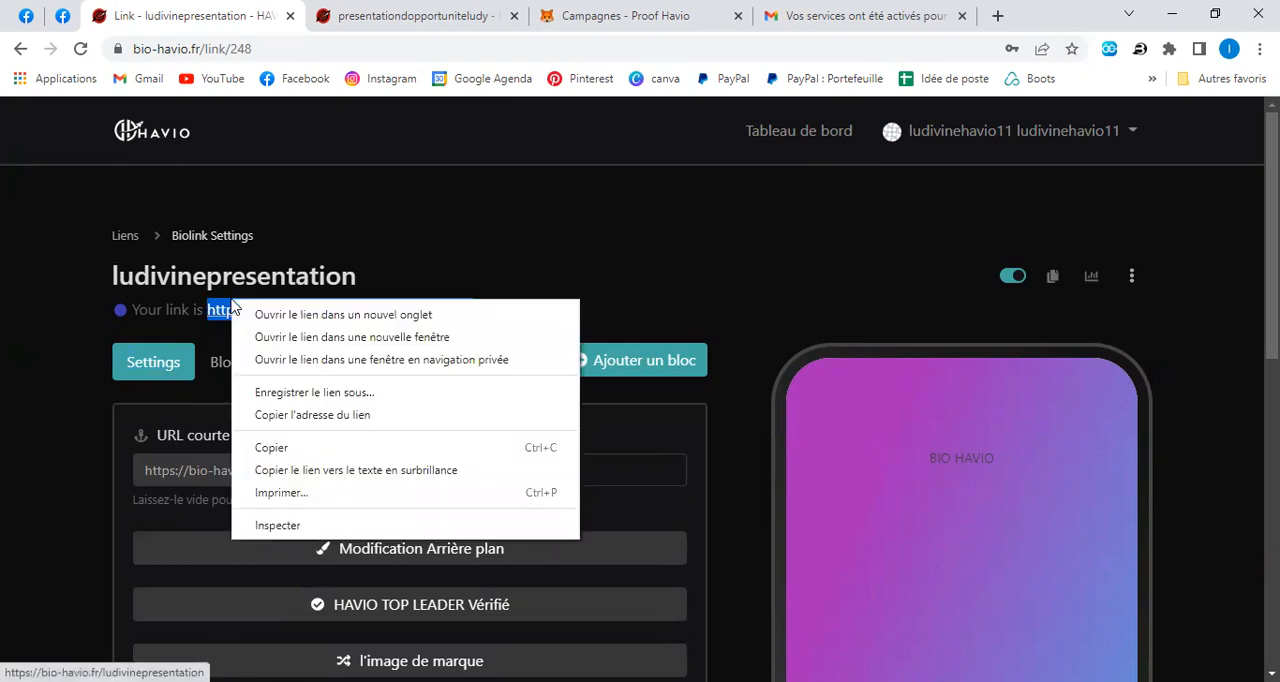
{"action": "left_click", "coordinate": [287, 450]}
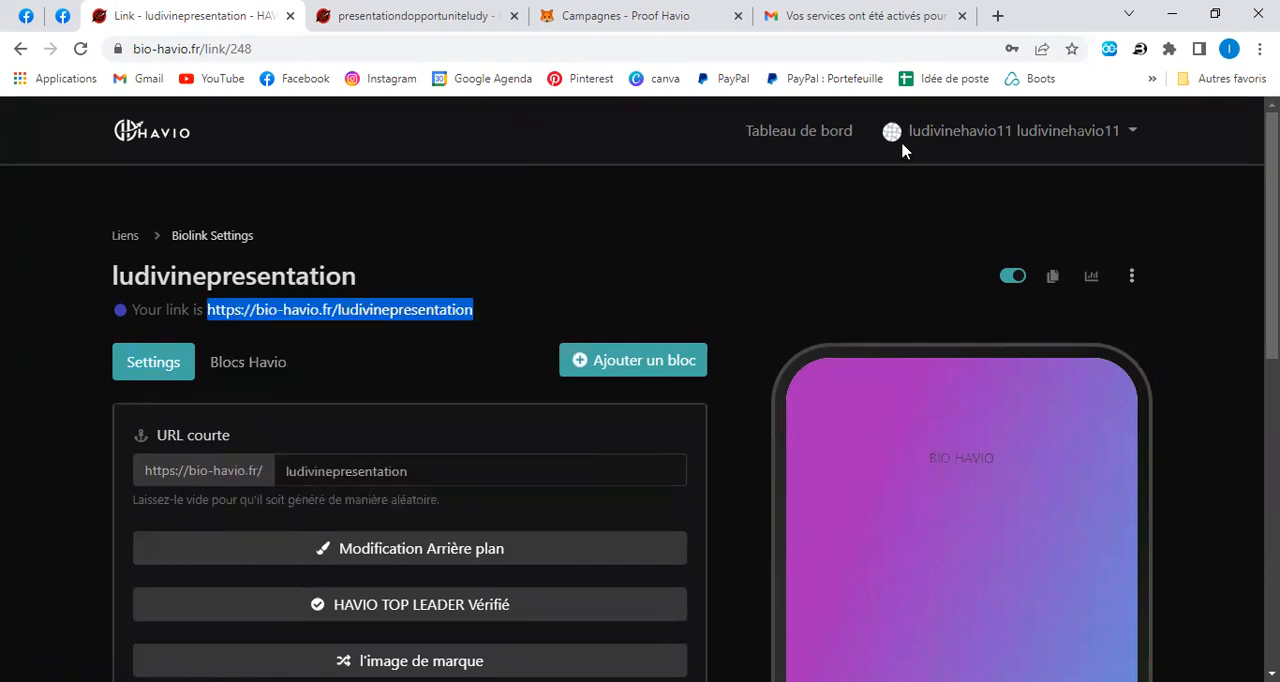
Check the service login links in the Gmail message and open the Proof Havio dashboard to view the latest campaigns.
{"action": "left_click", "coordinate": [866, 18]}
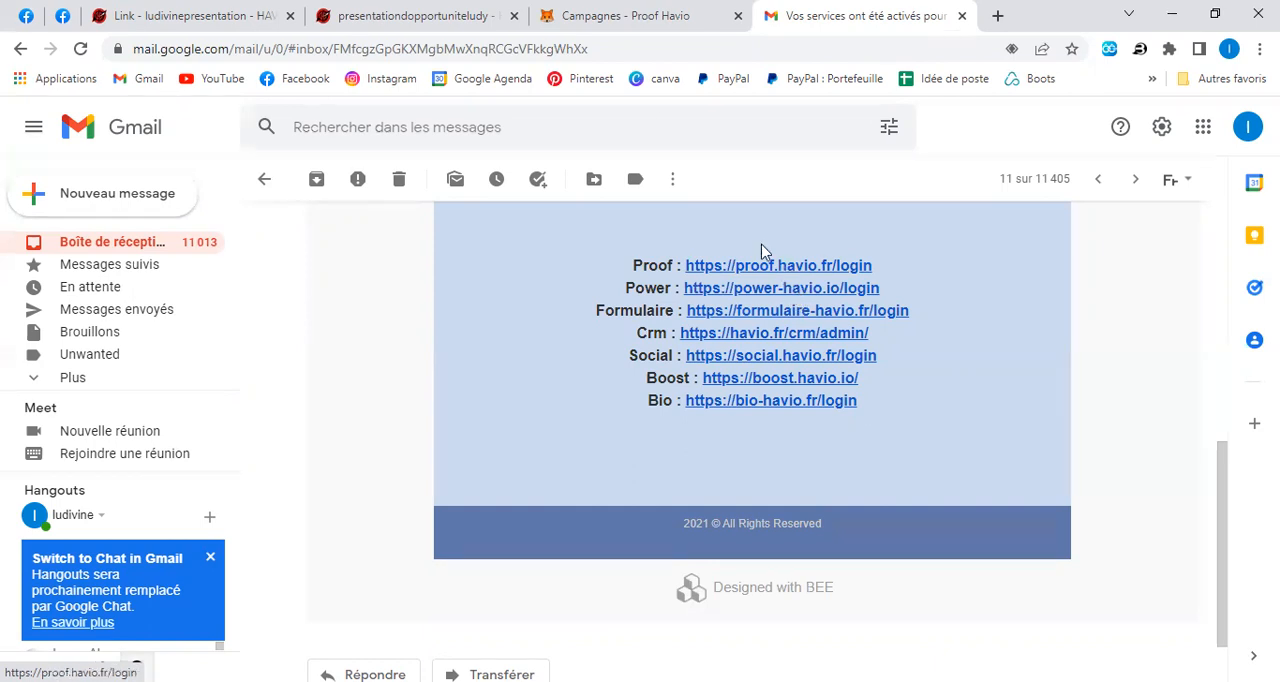
{"action": "left_click", "coordinate": [660, 17]}
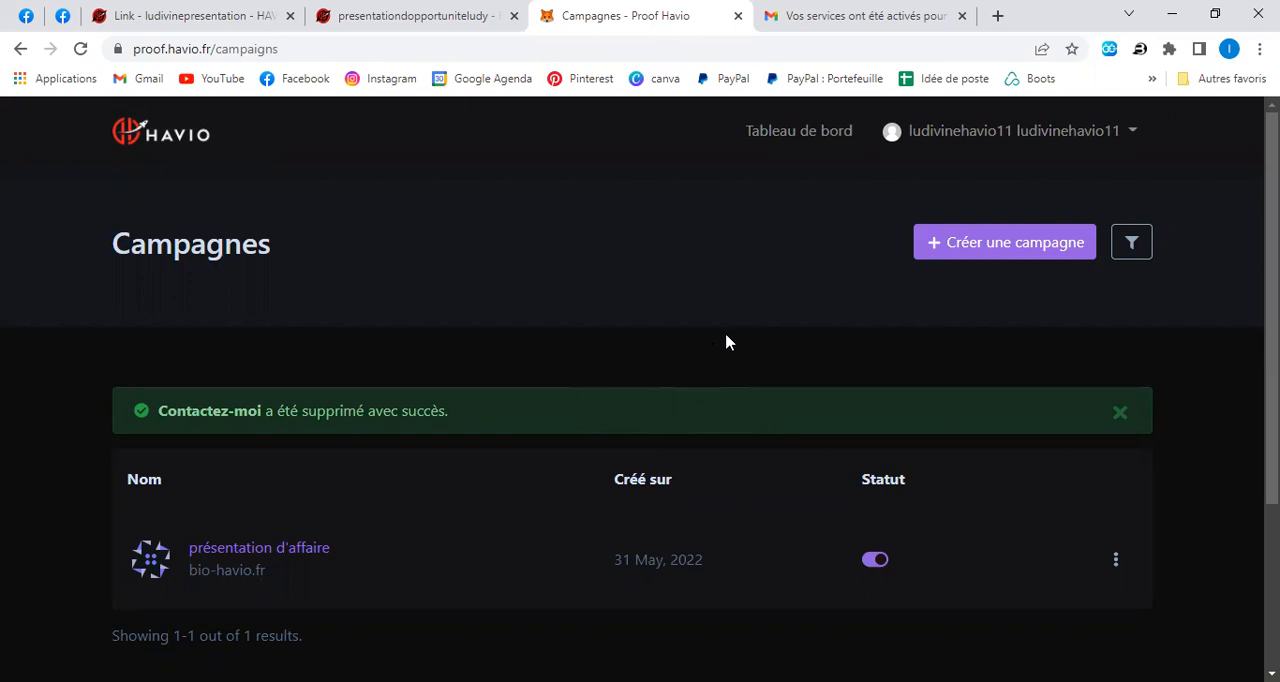
{"action": "left_click", "coordinate": [814, 131]}
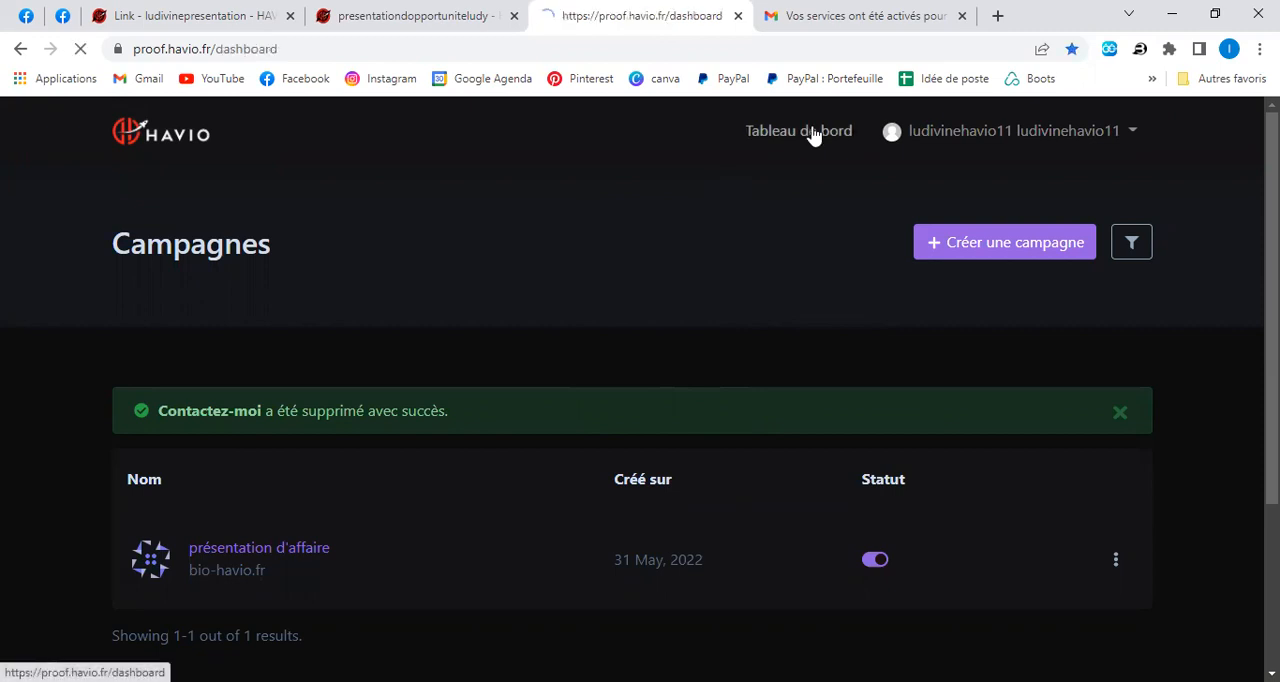
{"action": "scroll", "coordinate": [796, 251], "scroll_direction": "down", "scroll_amount": 1}
{"action": "scroll", "coordinate": [796, 251], "scroll_direction": "down", "scroll_amount": 5}
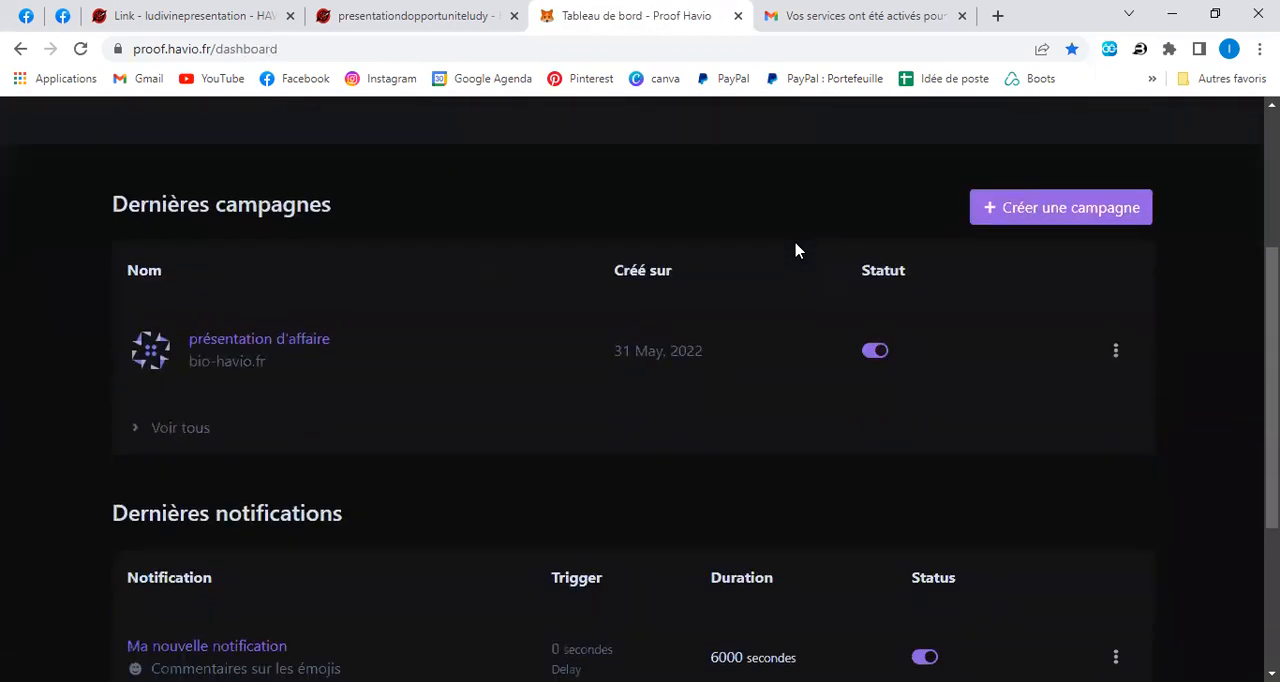
{"action": "scroll", "coordinate": [797, 251], "scroll_direction": "up", "scroll_amount": 2}
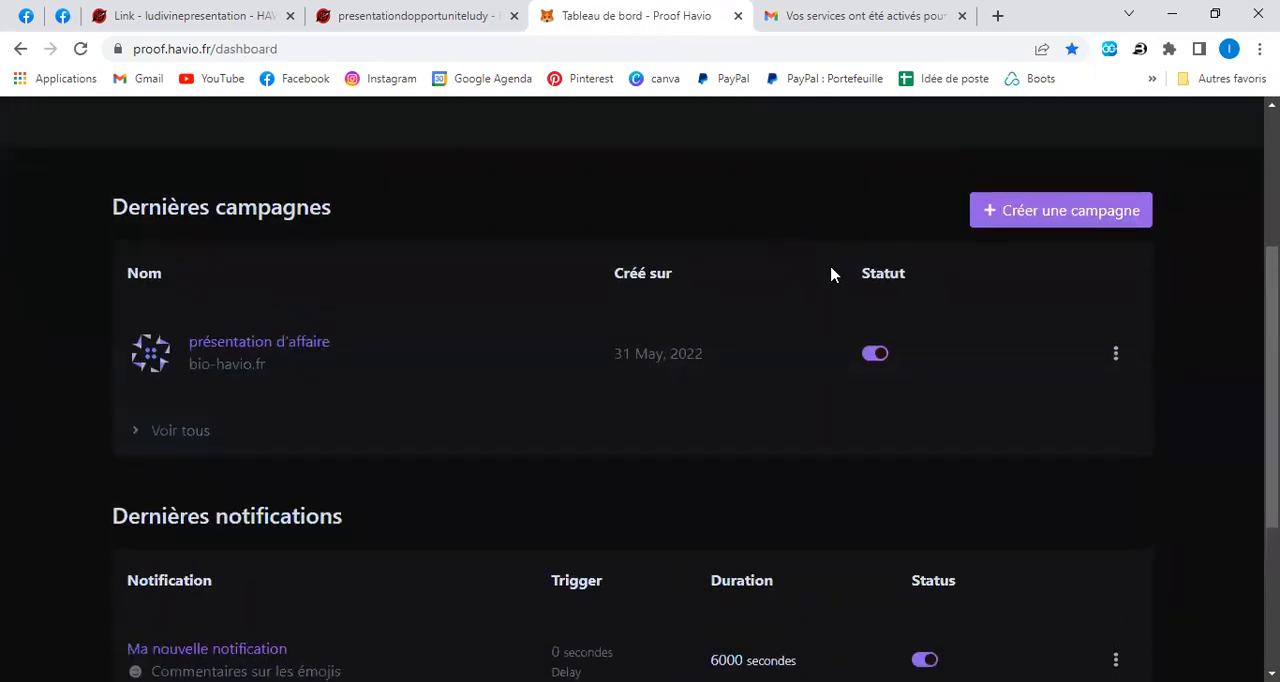
{"action": "scroll", "coordinate": [830, 276], "scroll_direction": "up", "scroll_amount": 1}
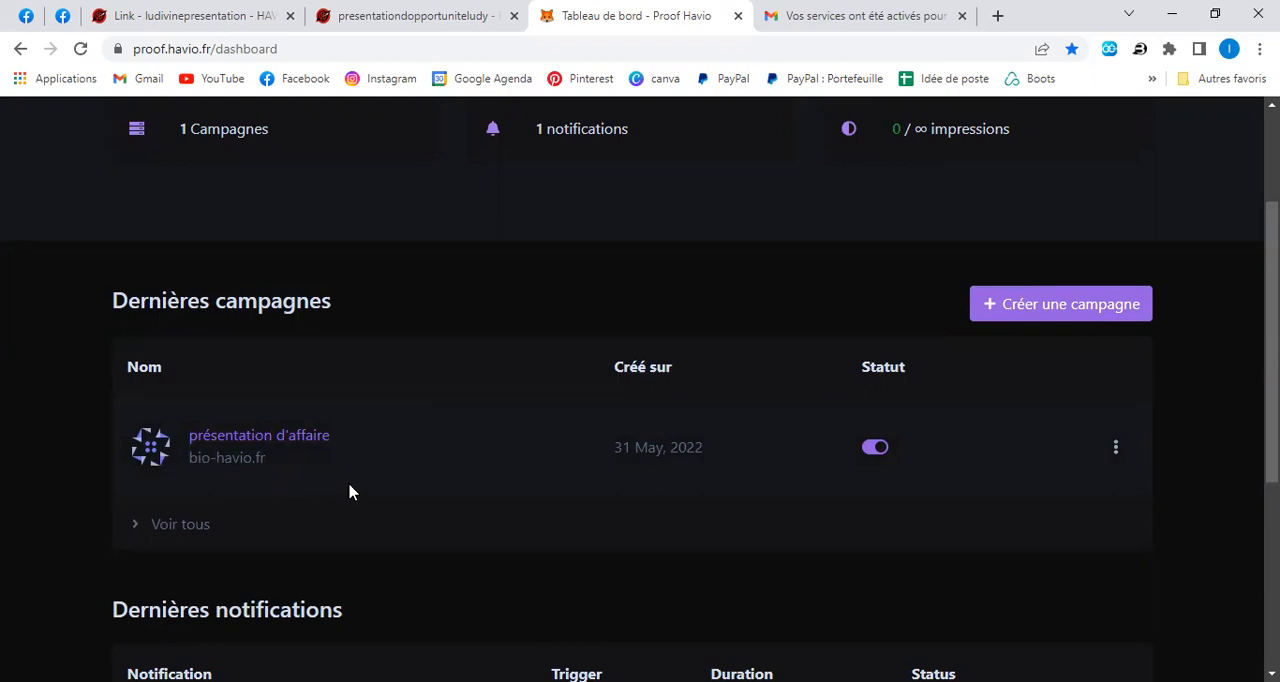
Create a campaign named "Contactez-moi" with the copied bio link as domain and subdomains included, and dismiss its pixel code.
{"action": "left_click", "coordinate": [1075, 305]}
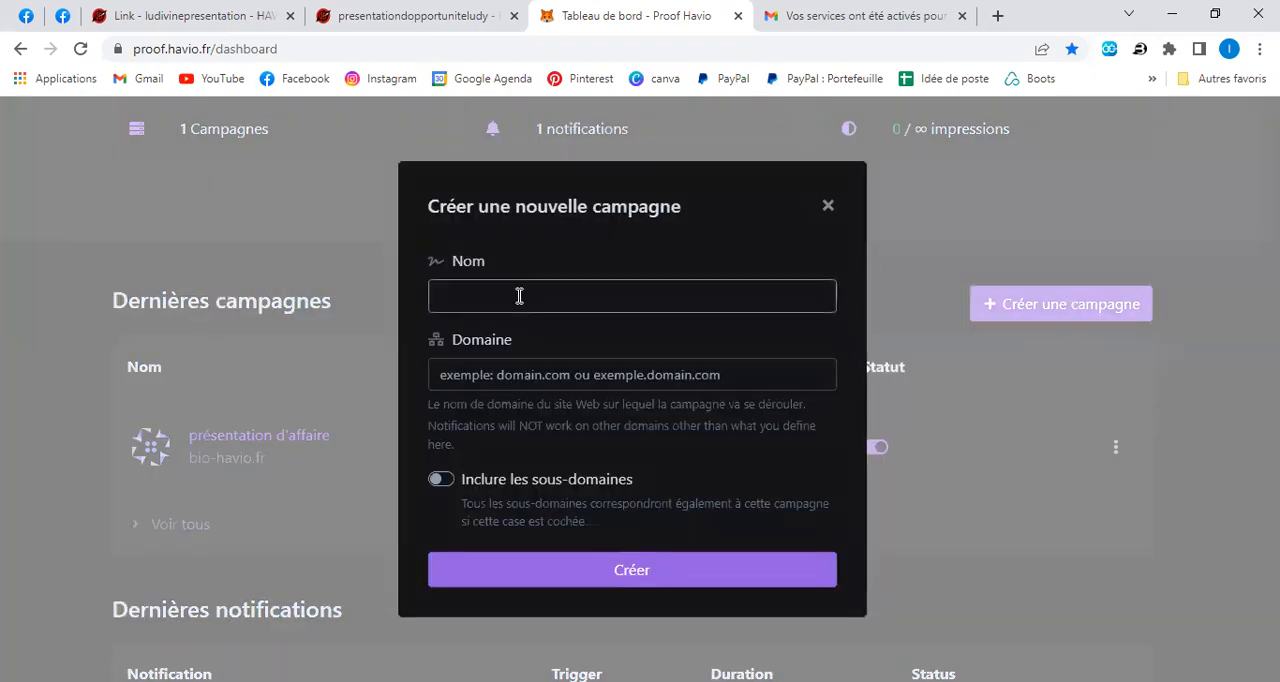
{"action": "left_click", "coordinate": [519, 296]}
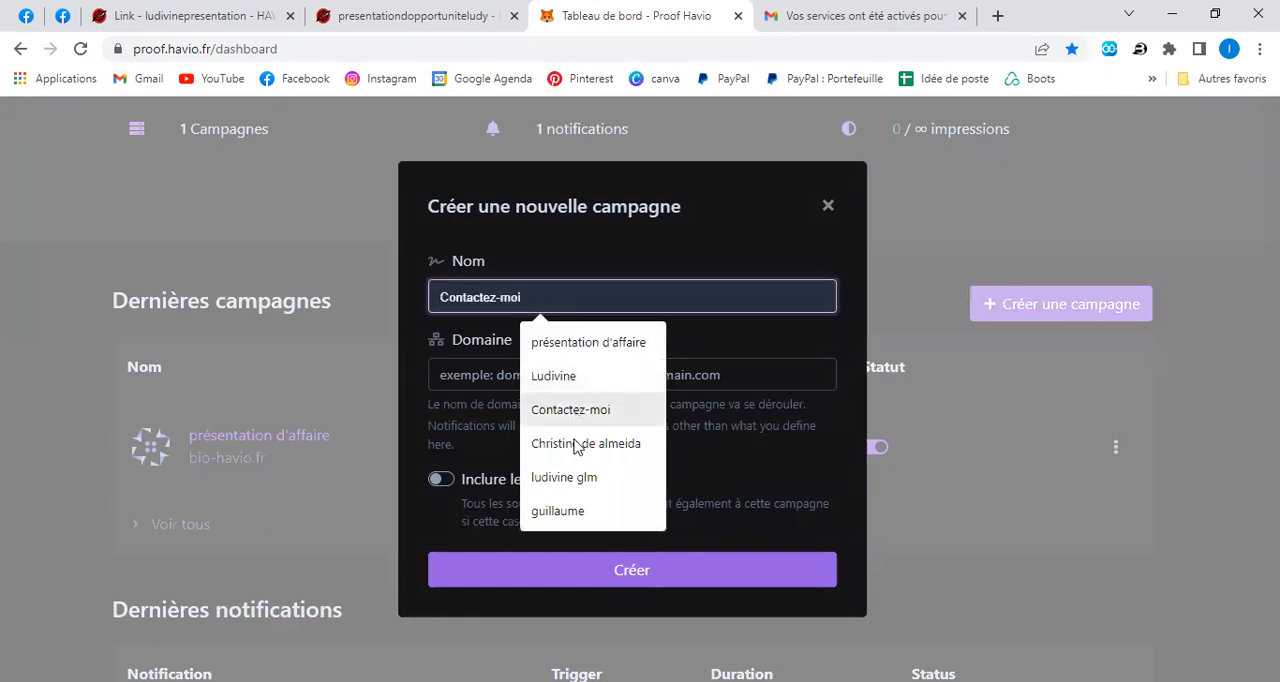
{"action": "left_click", "coordinate": [560, 410]}
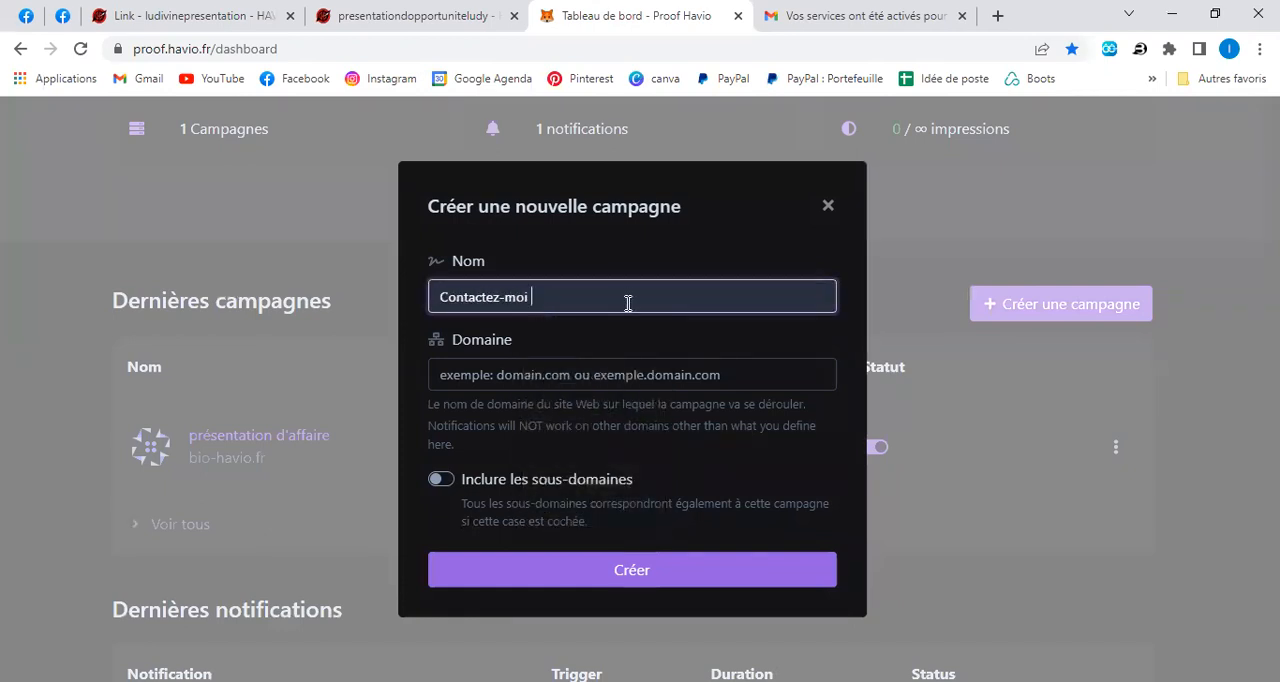
{"action": "left_click", "coordinate": [542, 375]}
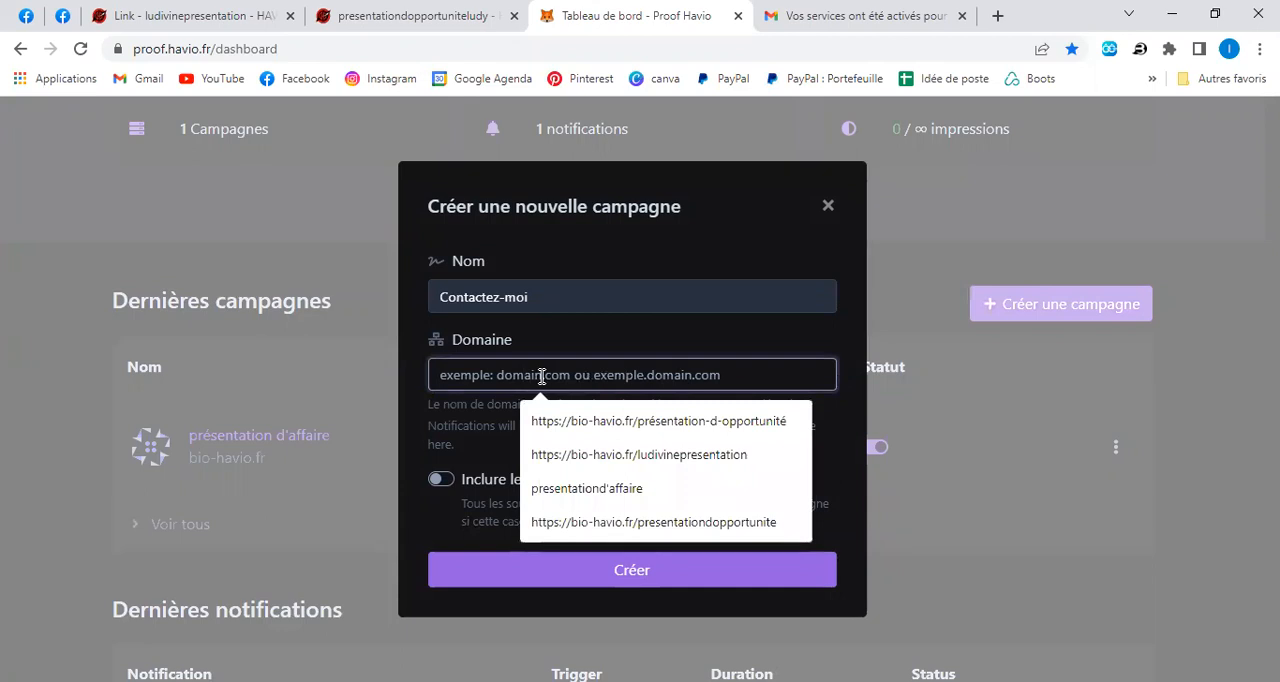
{"action": "right_click", "coordinate": [542, 376]}
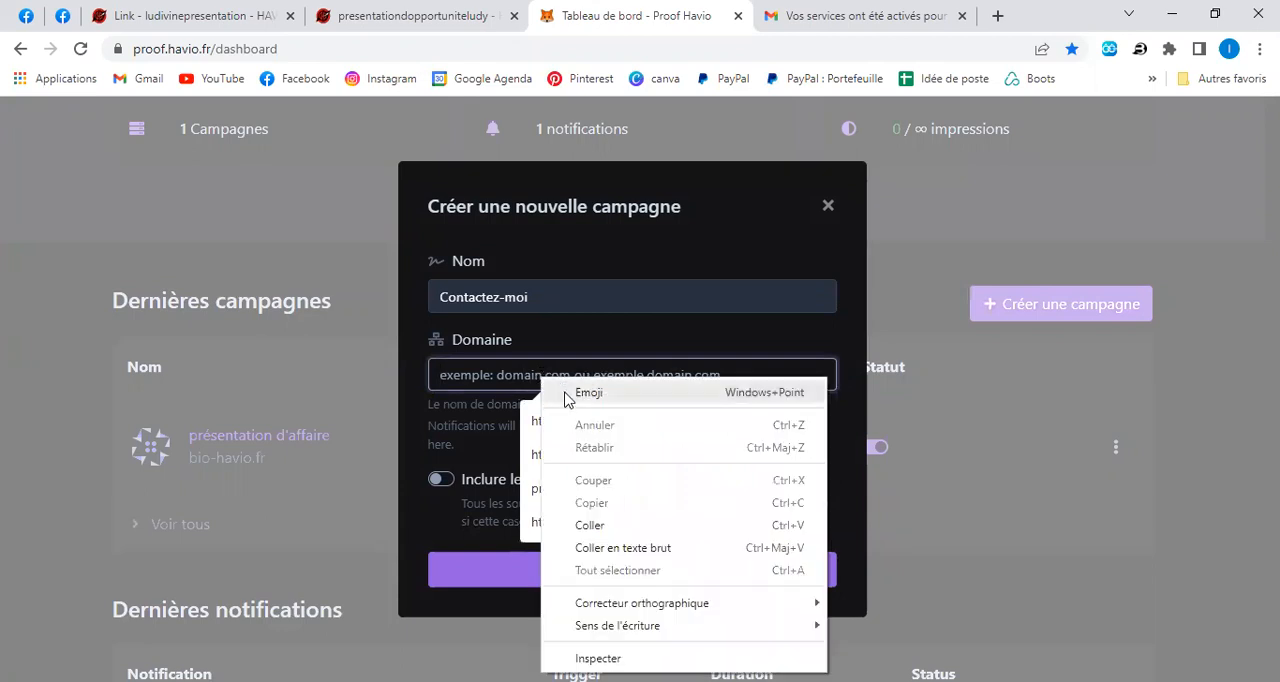
{"action": "left_click", "coordinate": [588, 526]}
{"action": "left_click", "coordinate": [448, 484]}
{"action": "left_click", "coordinate": [638, 578]}
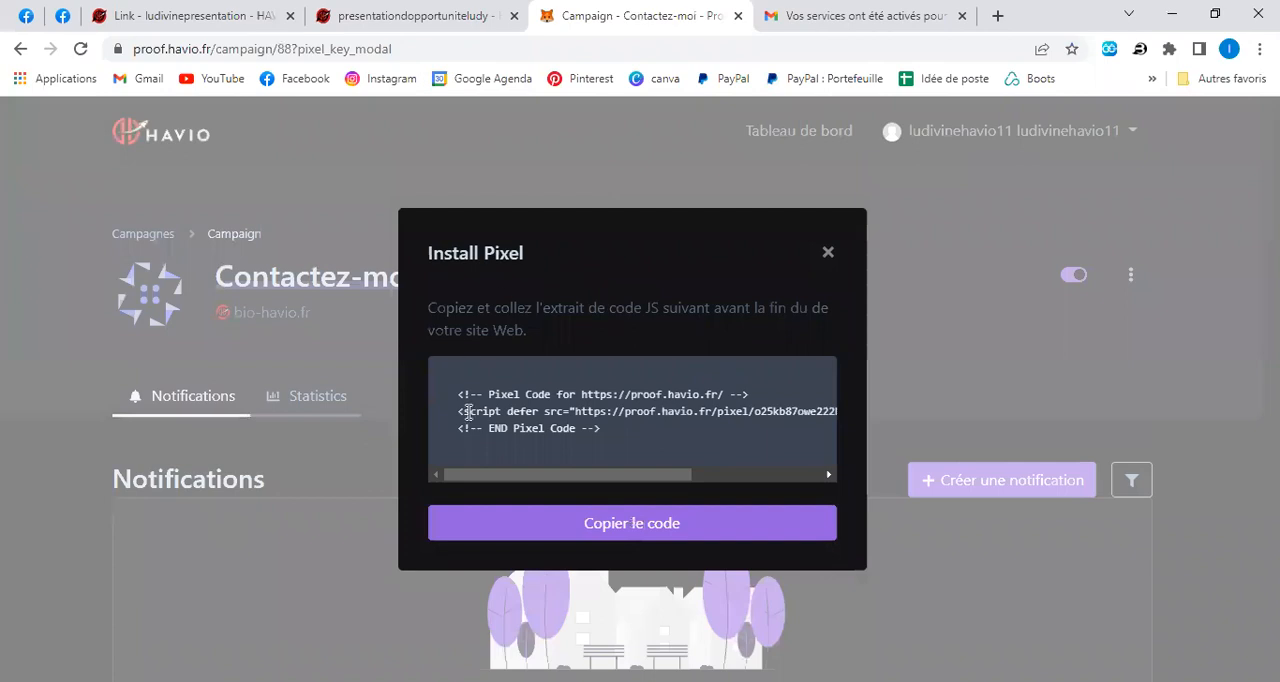
{"action": "left_click", "coordinate": [828, 254]}
Start creating a new notification for the Contactez-moi campaign.
{"action": "scroll", "coordinate": [882, 464], "scroll_direction": "down", "scroll_amount": 1}
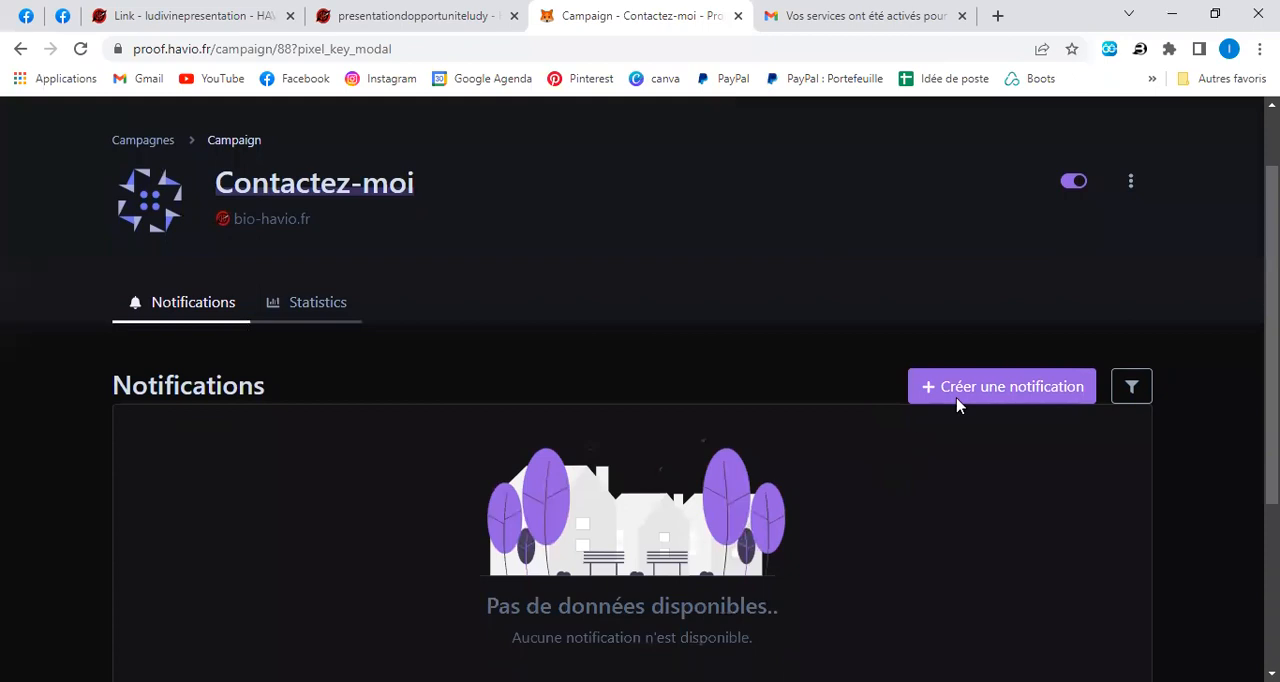
{"action": "scroll", "coordinate": [986, 451], "scroll_direction": "down", "scroll_amount": 3}
{"action": "scroll", "coordinate": [983, 449], "scroll_direction": "up", "scroll_amount": 2}
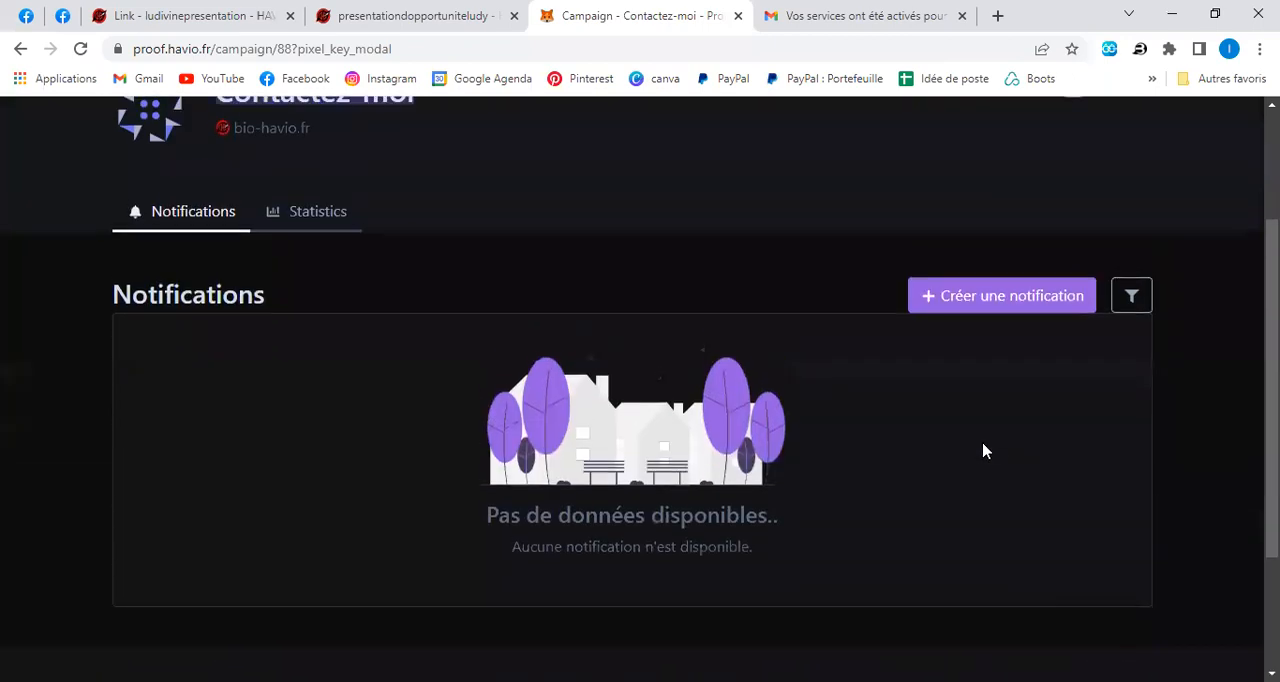
{"action": "left_click", "coordinate": [998, 300]}
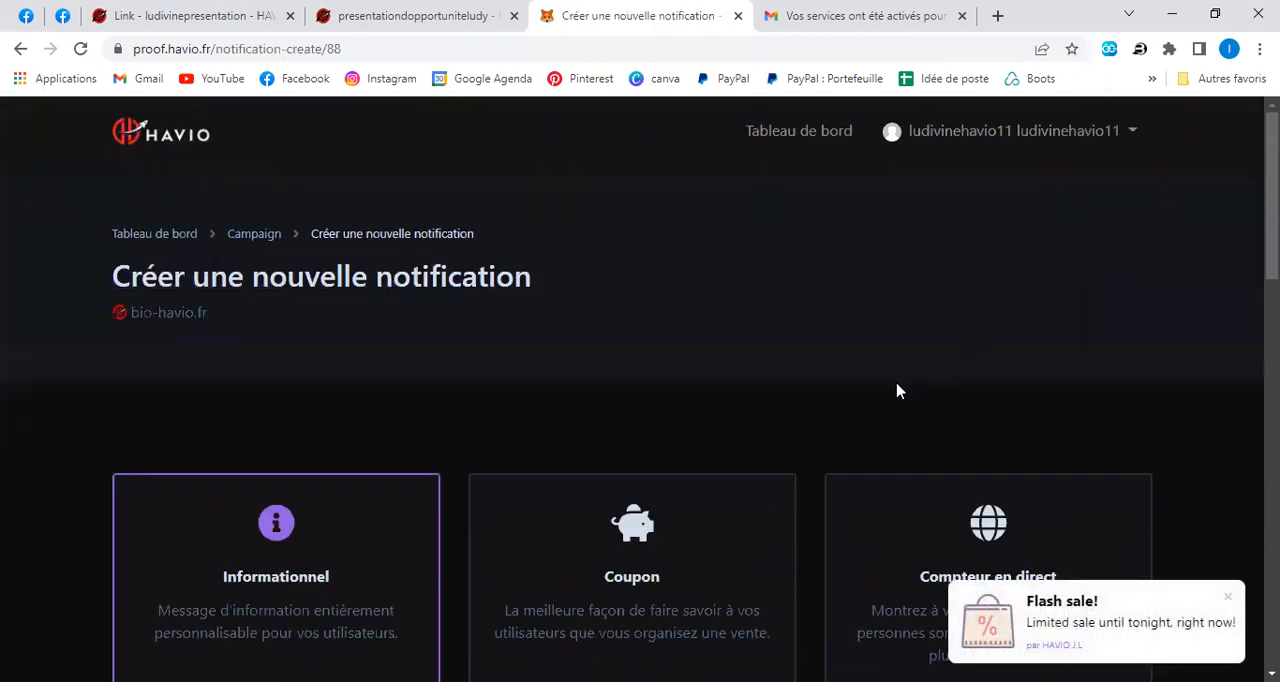
Browse the notification types and preview Compte à rebours, Custom HTML, Commentaires sur la note and Commentaires sur les émojis.
{"action": "scroll", "coordinate": [897, 391], "scroll_direction": "down", "scroll_amount": 4}
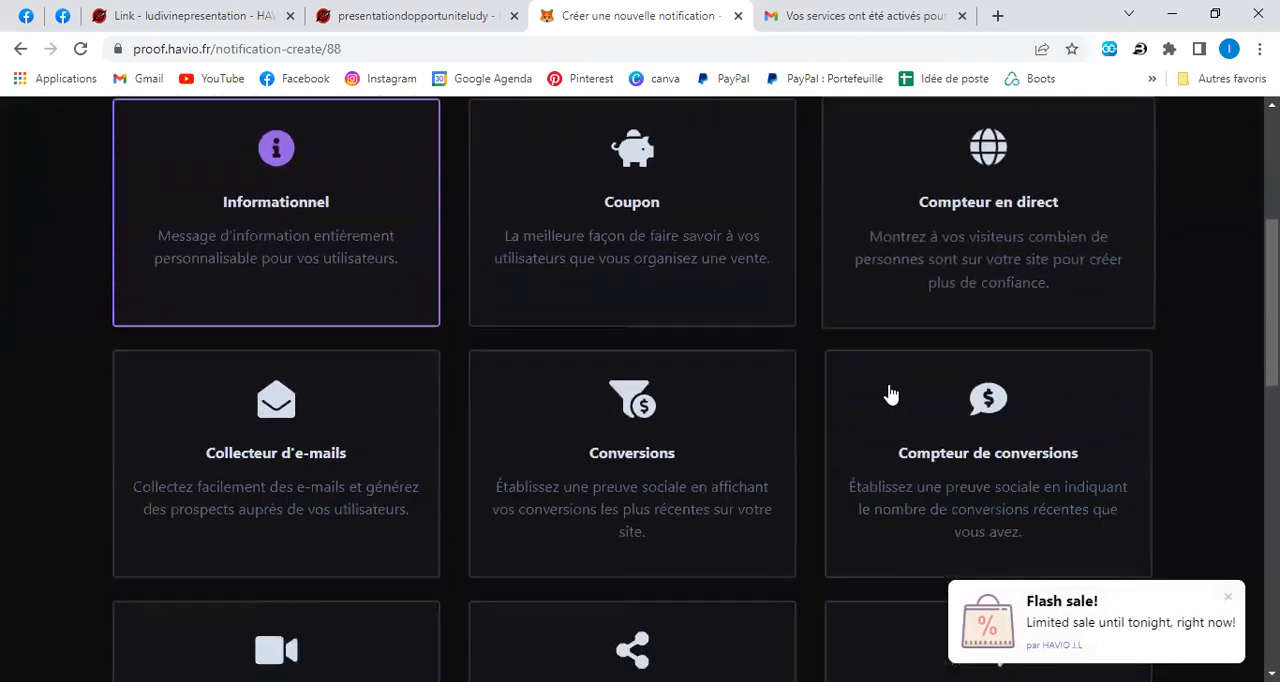
{"action": "scroll", "coordinate": [891, 394], "scroll_direction": "down", "scroll_amount": 5}
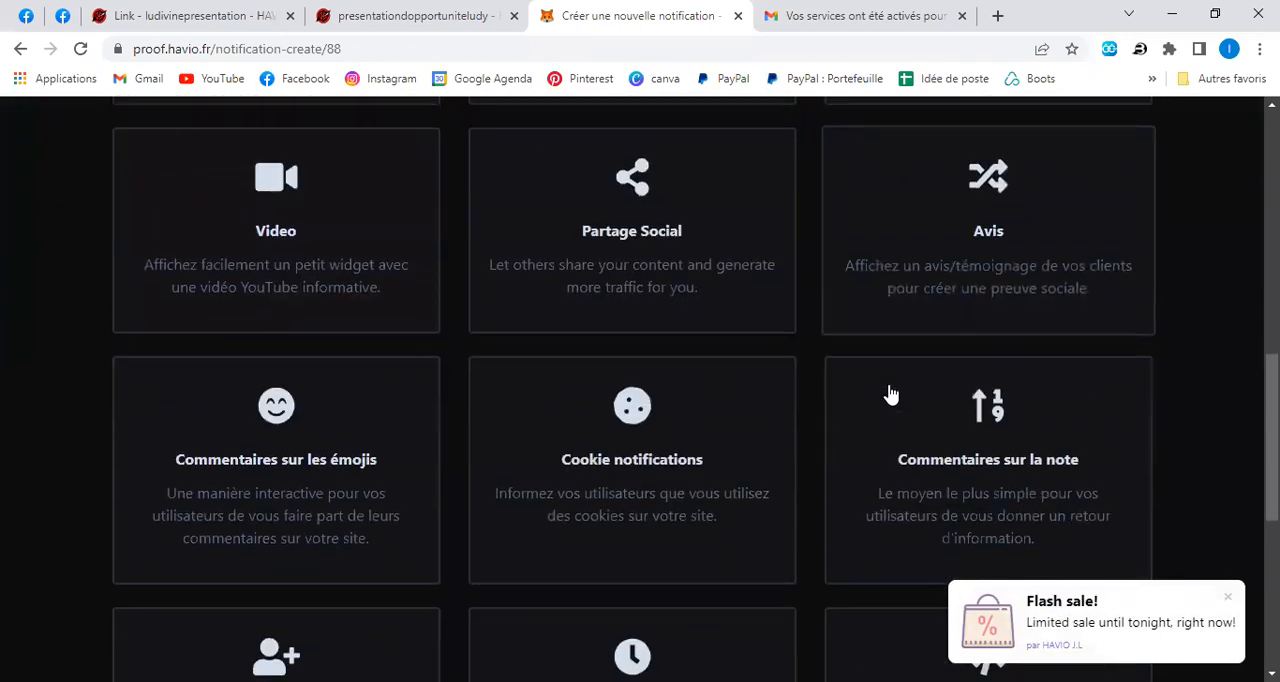
{"action": "scroll", "coordinate": [891, 394], "scroll_direction": "down", "scroll_amount": 4}
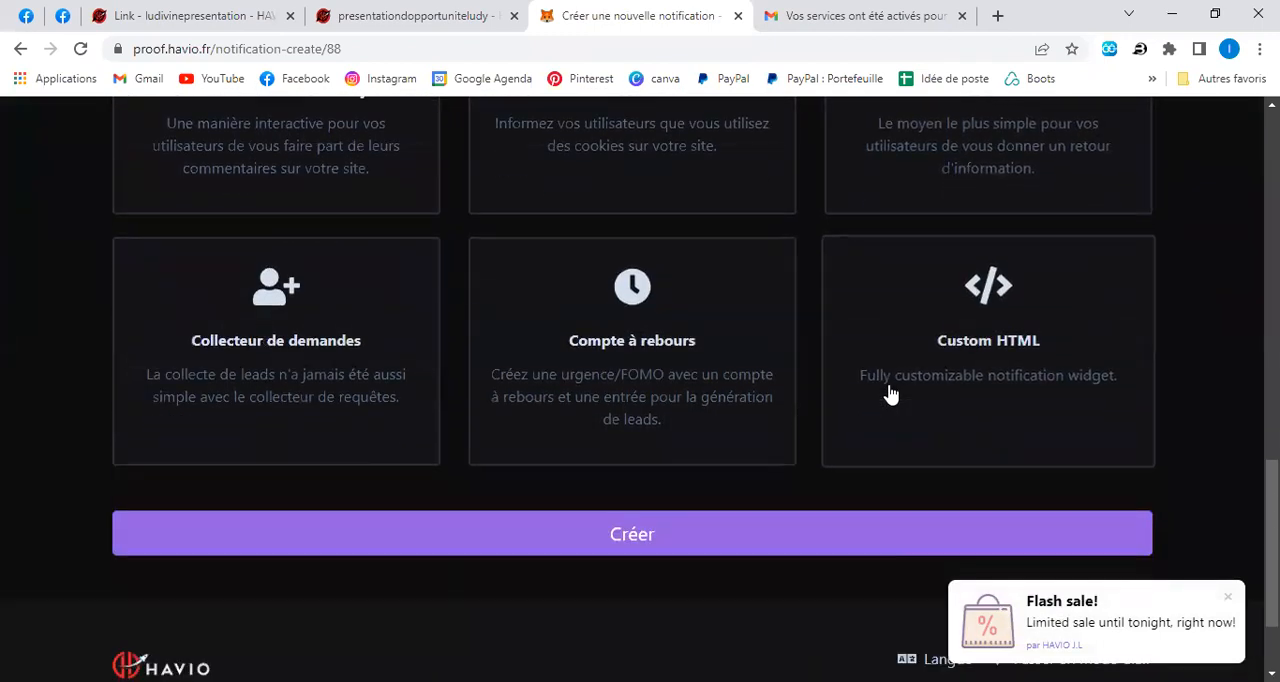
{"action": "scroll", "coordinate": [877, 414], "scroll_direction": "up", "scroll_amount": 1}
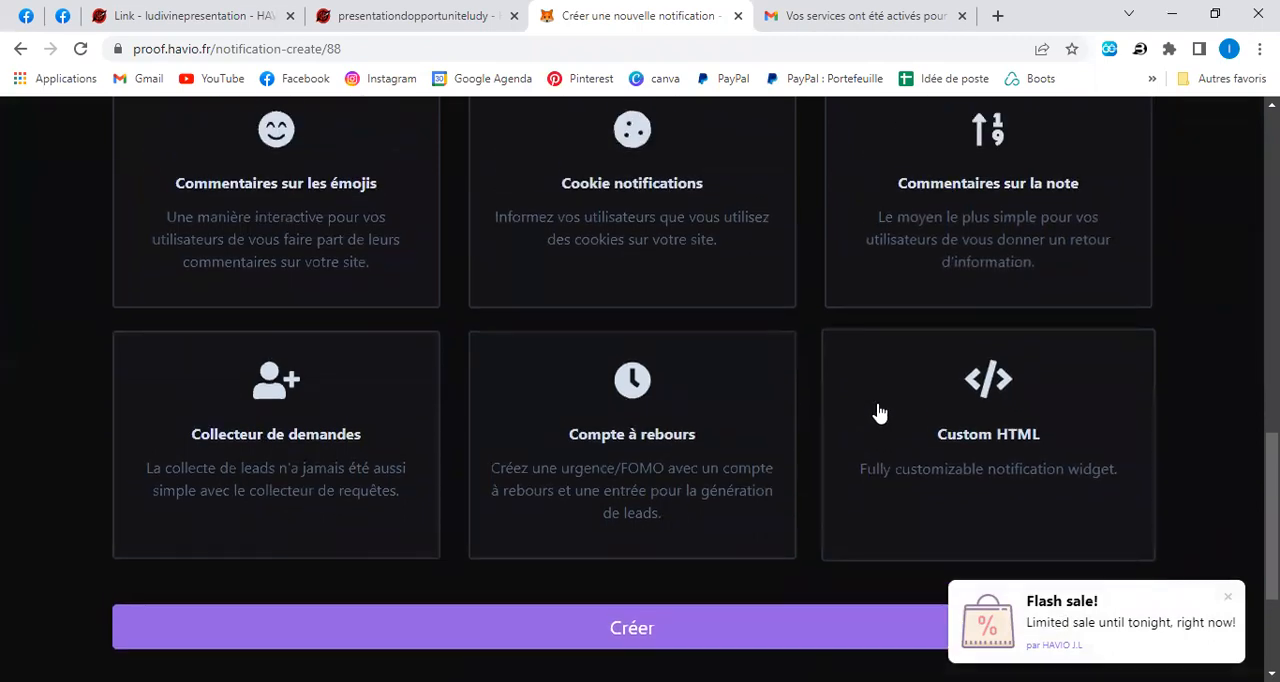
{"action": "left_click", "coordinate": [624, 466]}
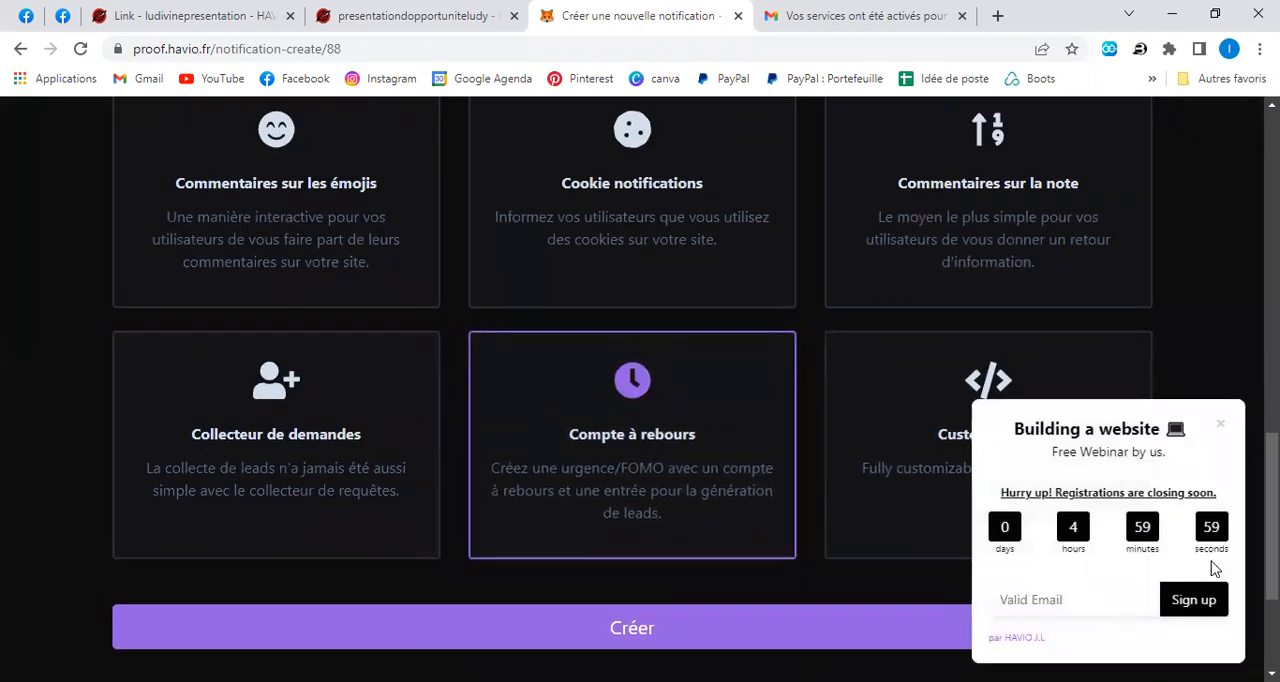
{"action": "left_click", "coordinate": [926, 444]}
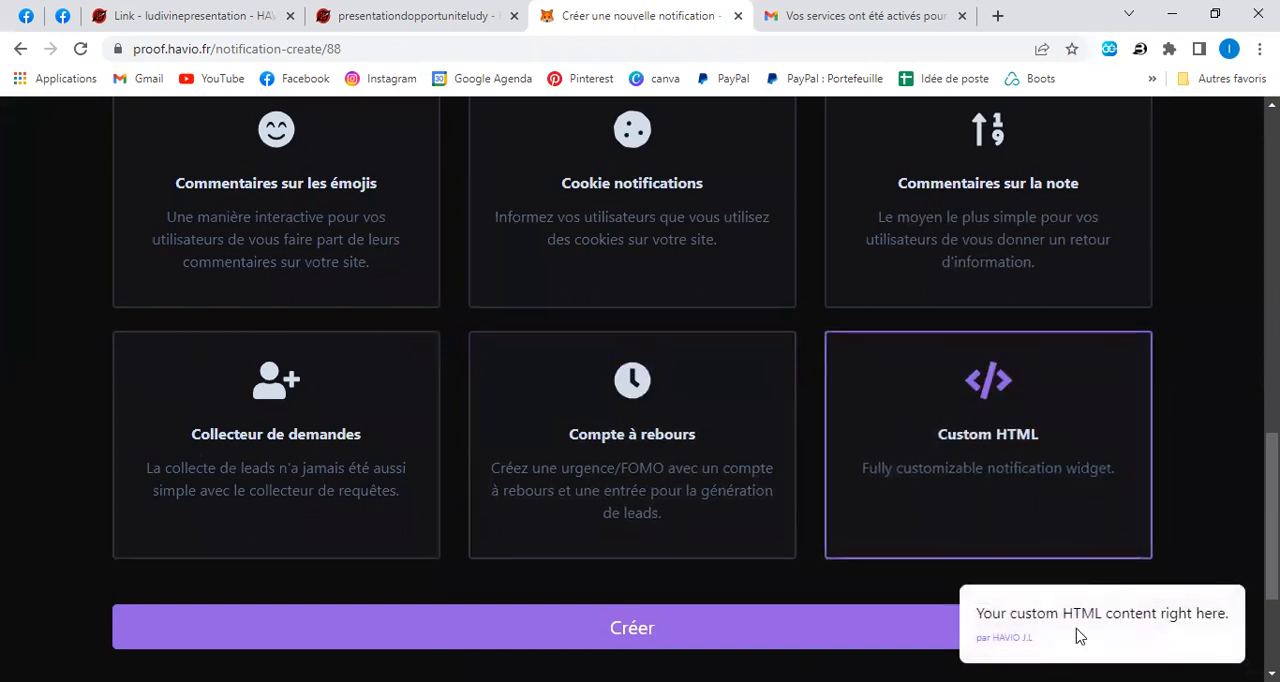
{"action": "left_click", "coordinate": [991, 217]}
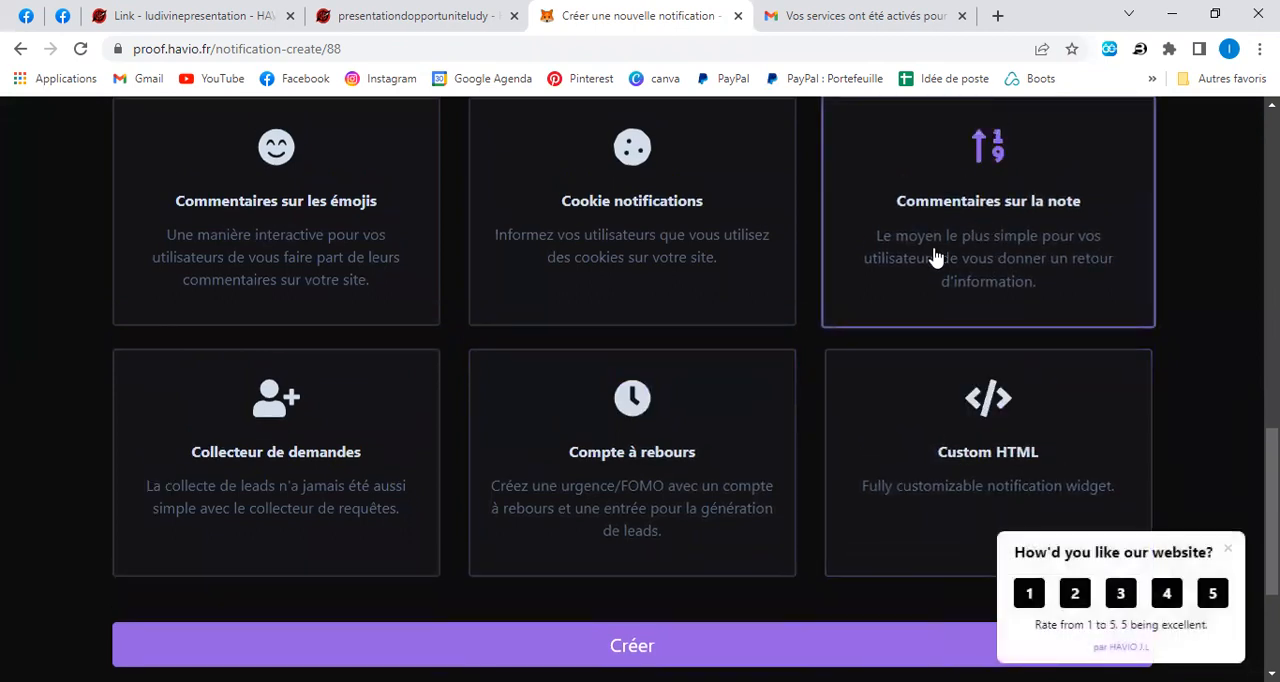
{"action": "left_click", "coordinate": [271, 216]}
Create a notification of the Cookie notifications type.
{"action": "left_click", "coordinate": [631, 214]}
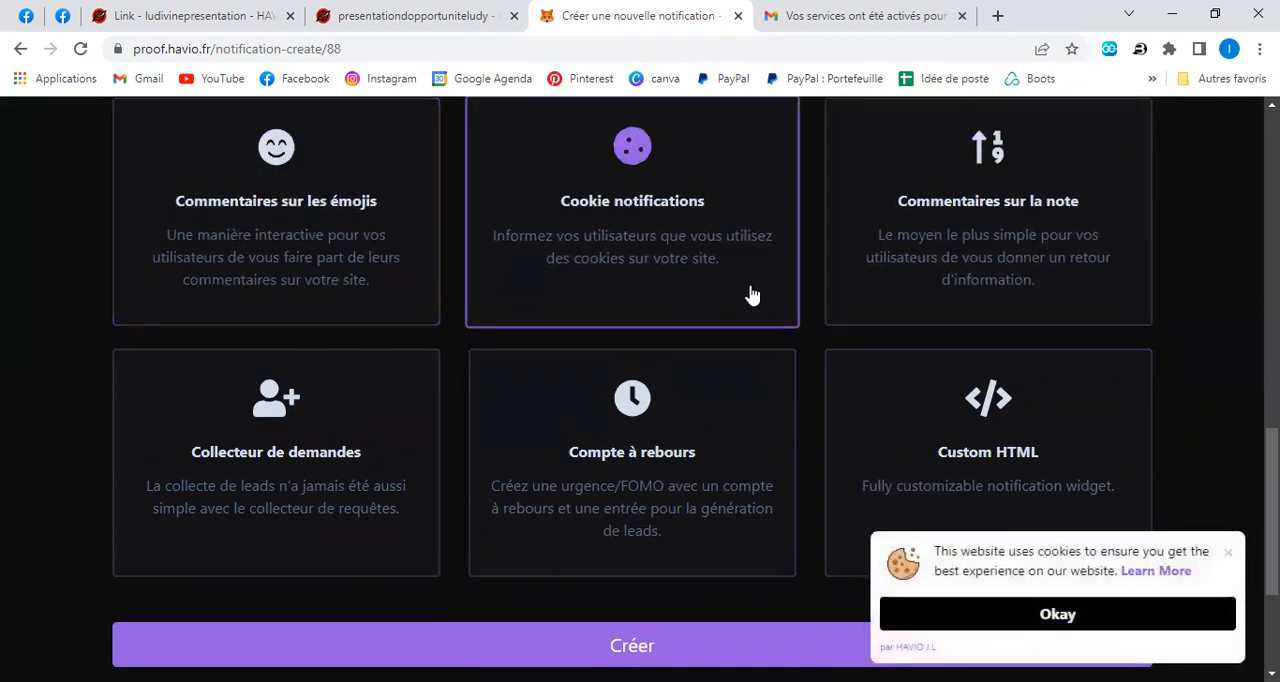
{"action": "scroll", "coordinate": [711, 494], "scroll_direction": "up", "scroll_amount": 3}
{"action": "scroll", "coordinate": [711, 491], "scroll_direction": "down", "scroll_amount": 4}
{"action": "left_click", "coordinate": [650, 560]}
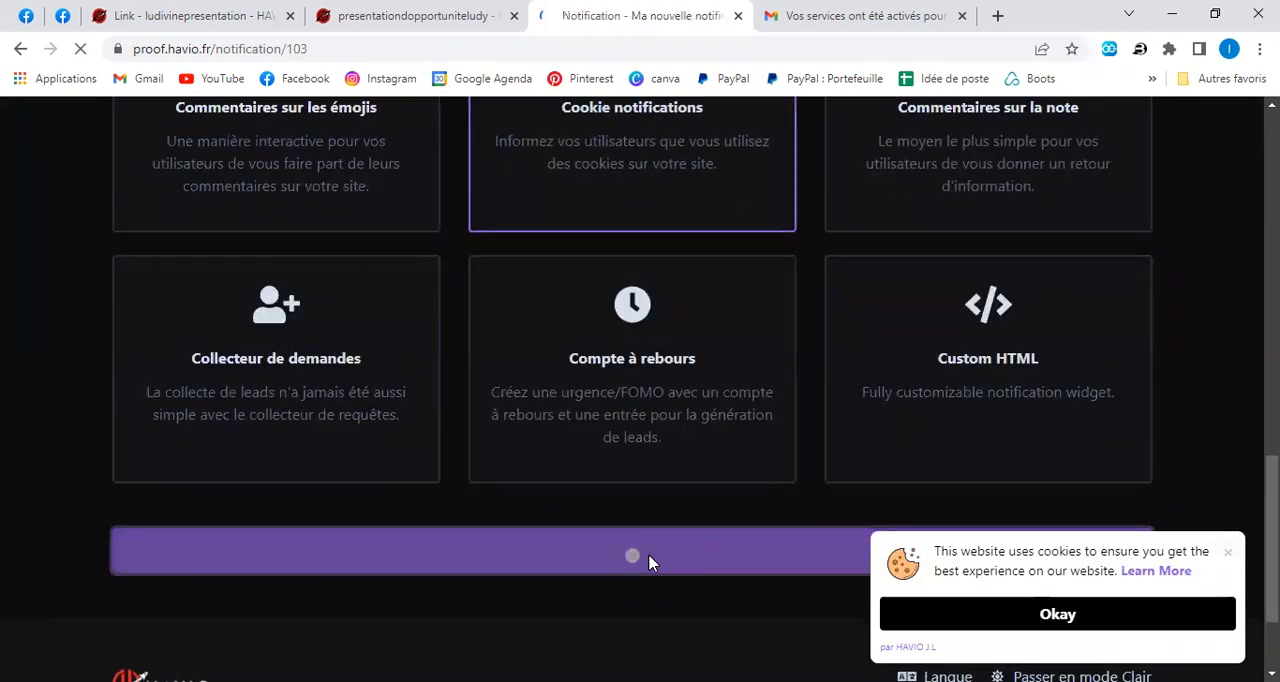
Examine the new cookie notification's preview and its settings fields, from the notification name to the button text.
{"action": "scroll", "coordinate": [685, 503], "scroll_direction": "down", "scroll_amount": 1}
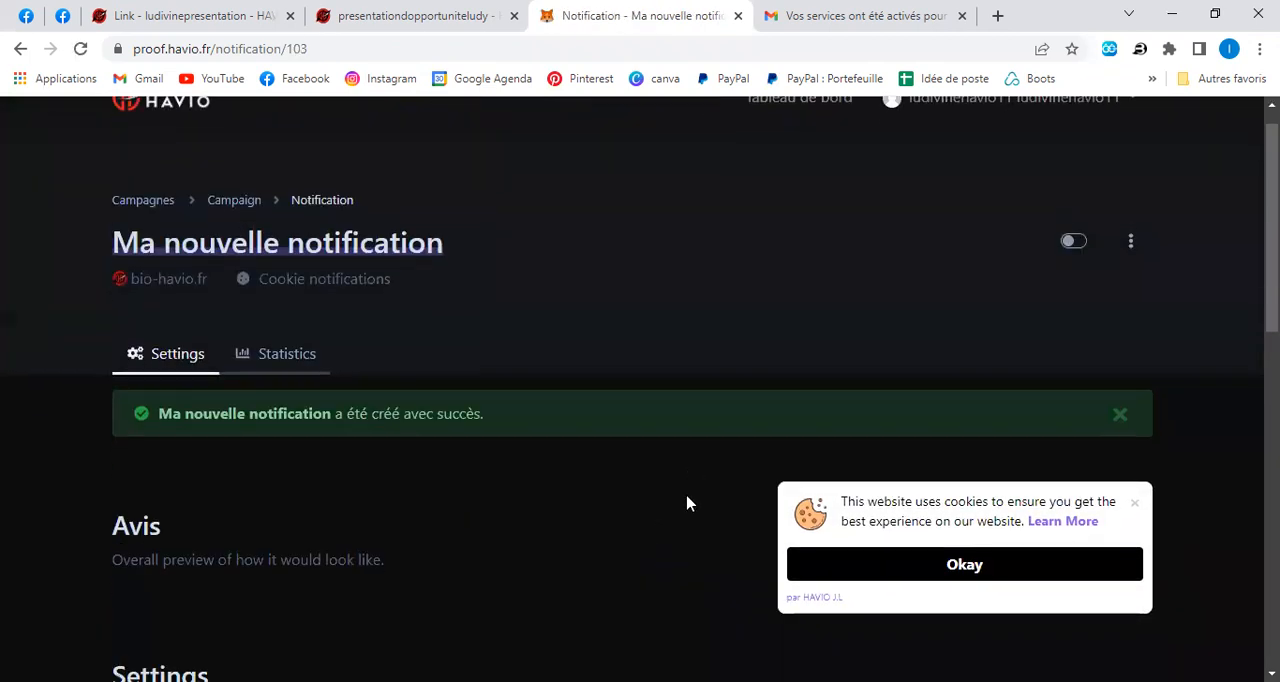
{"action": "scroll", "coordinate": [687, 503], "scroll_direction": "down", "scroll_amount": 5}
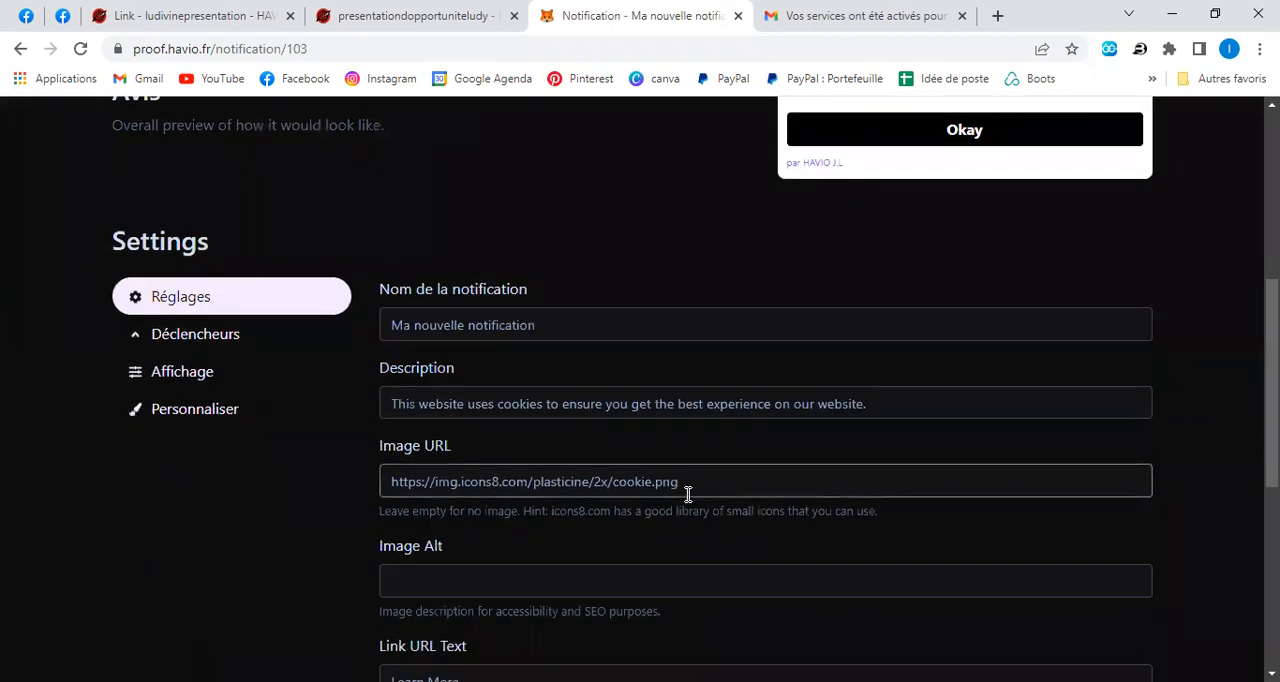
{"action": "scroll", "coordinate": [688, 494], "scroll_direction": "up", "scroll_amount": 2}
{"action": "scroll", "coordinate": [688, 494], "scroll_direction": "down", "scroll_amount": 2}
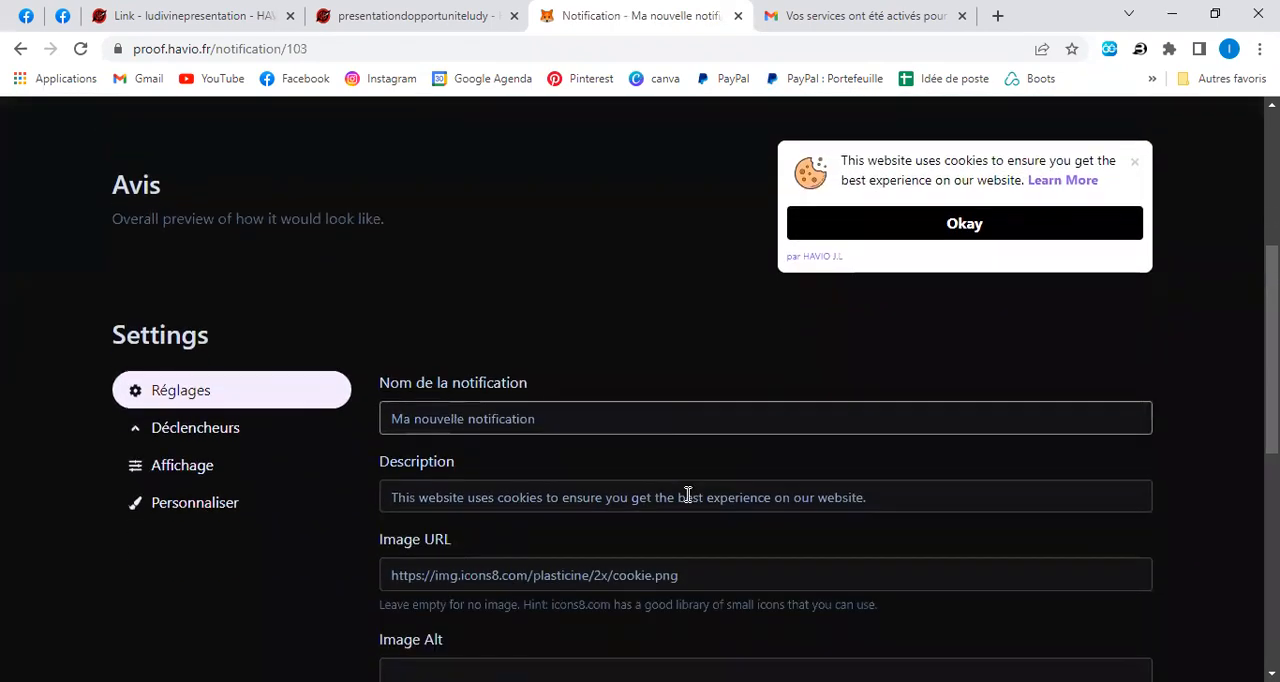
{"action": "scroll", "coordinate": [688, 494], "scroll_direction": "up", "scroll_amount": 2}
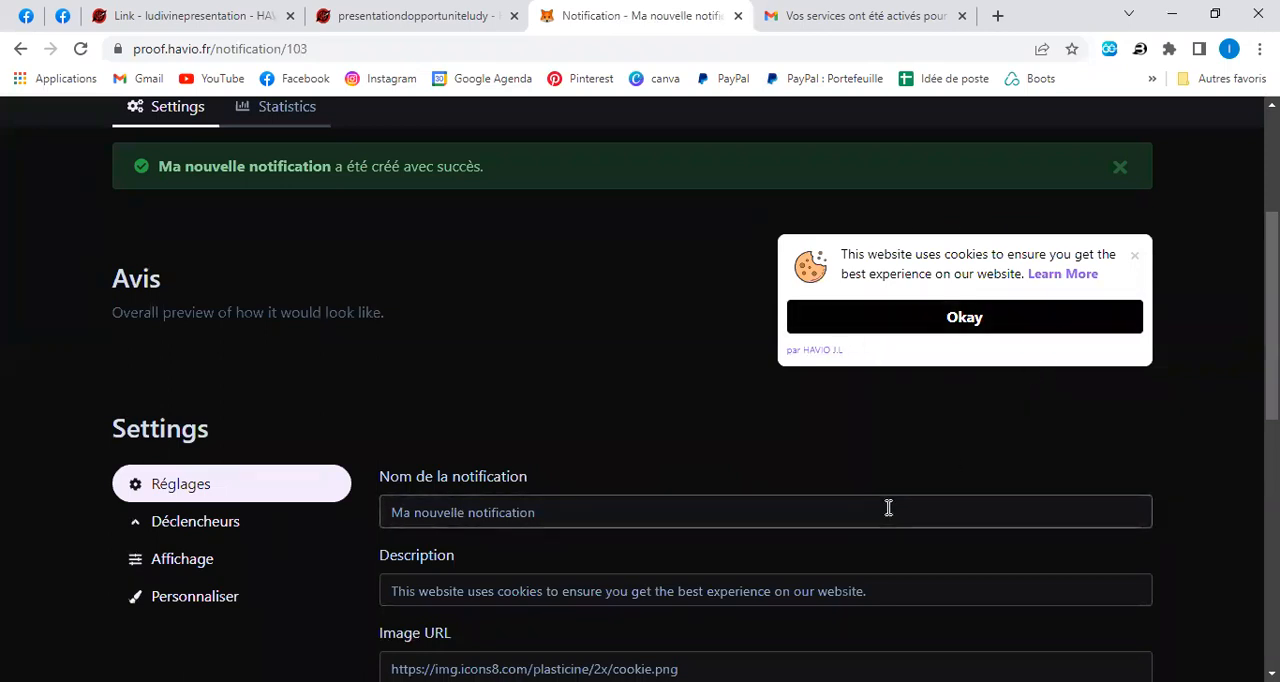
{"action": "scroll", "coordinate": [886, 509], "scroll_direction": "down", "scroll_amount": 4}
{"action": "scroll", "coordinate": [704, 432], "scroll_direction": "down", "scroll_amount": 2}
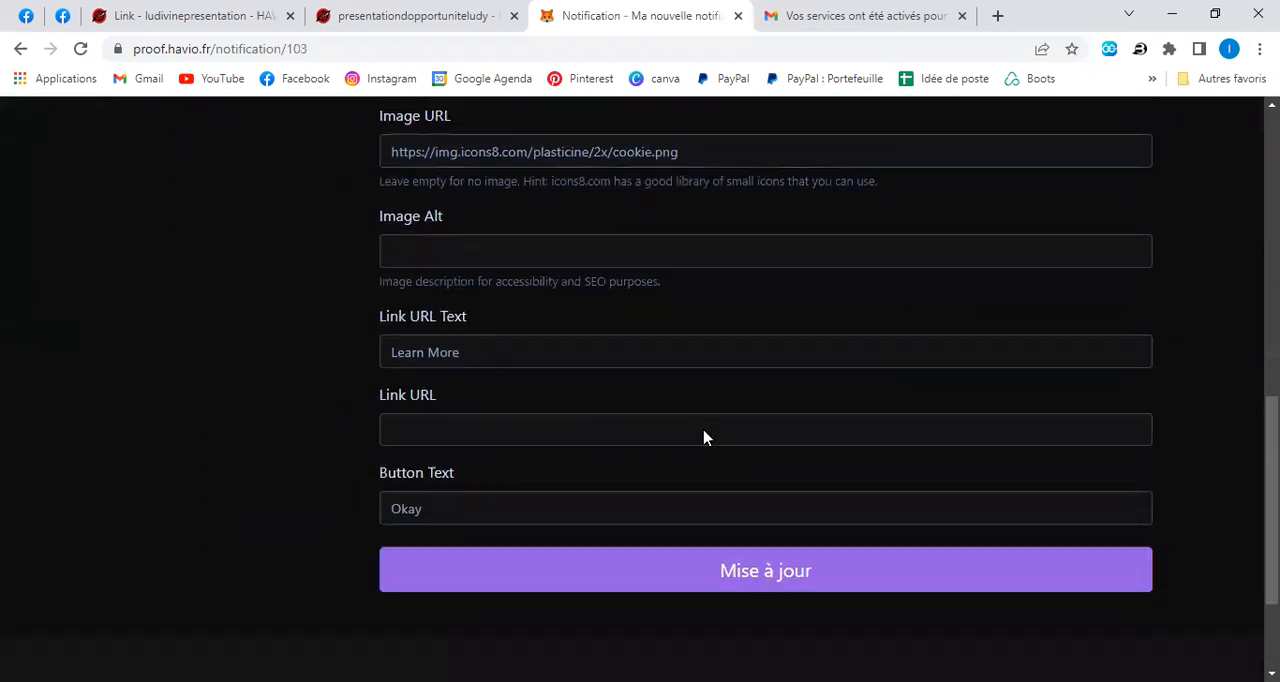
Translate the cookie notification's settings page into French.
{"action": "scroll", "coordinate": [650, 352], "scroll_direction": "up", "scroll_amount": 2}
{"action": "scroll", "coordinate": [371, 220], "scroll_direction": "up", "scroll_amount": 1}
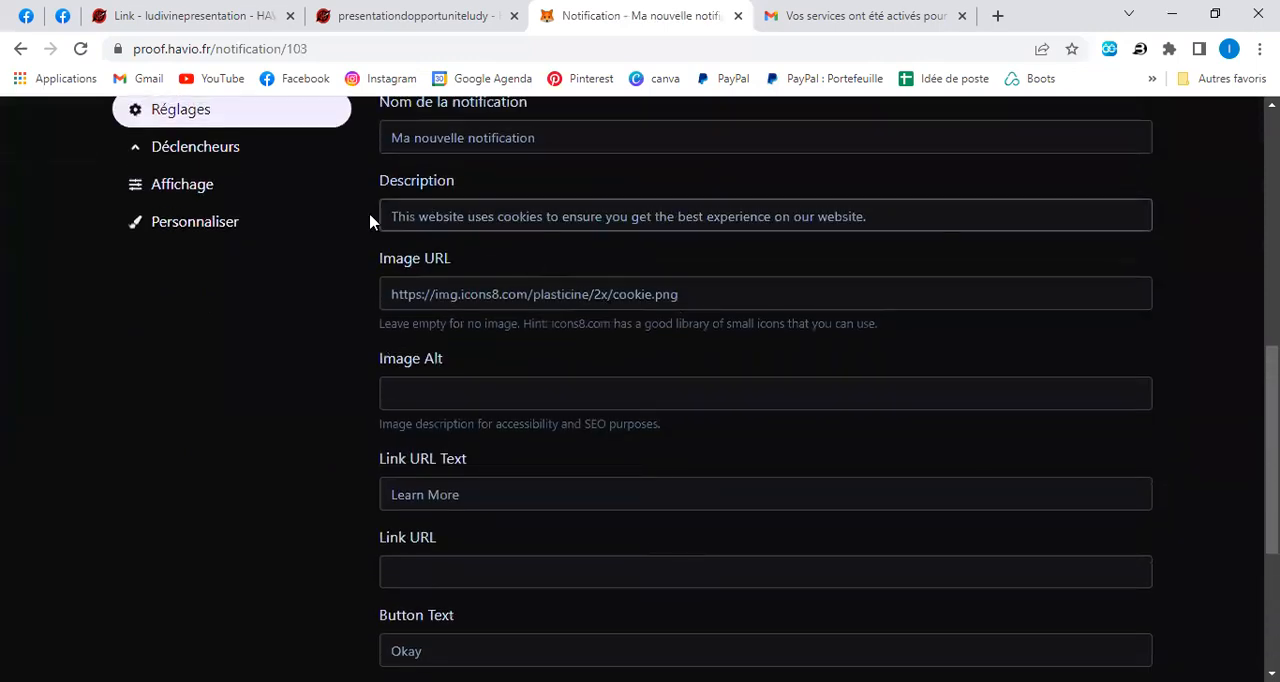
{"action": "scroll", "coordinate": [823, 449], "scroll_direction": "up", "scroll_amount": 3}
{"action": "scroll", "coordinate": [823, 440], "scroll_direction": "up", "scroll_amount": 2}
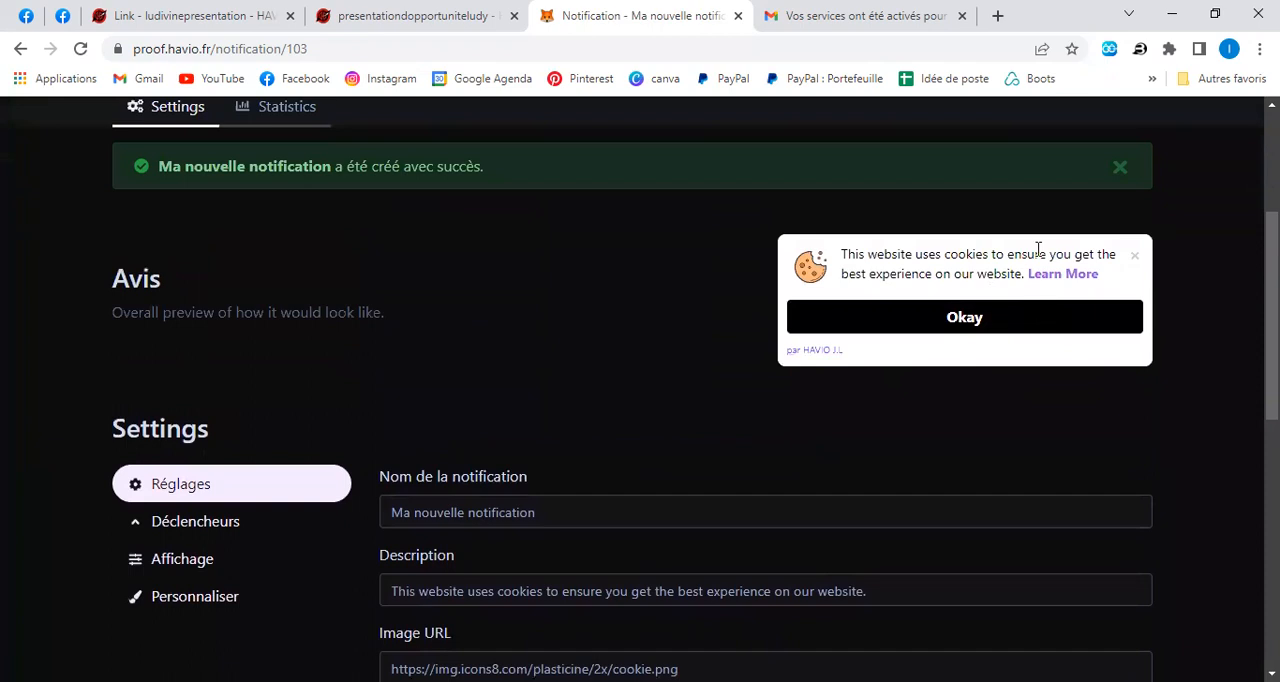
{"action": "scroll", "coordinate": [654, 472], "scroll_direction": "down", "scroll_amount": 2}
{"action": "right_click", "coordinate": [649, 334]}
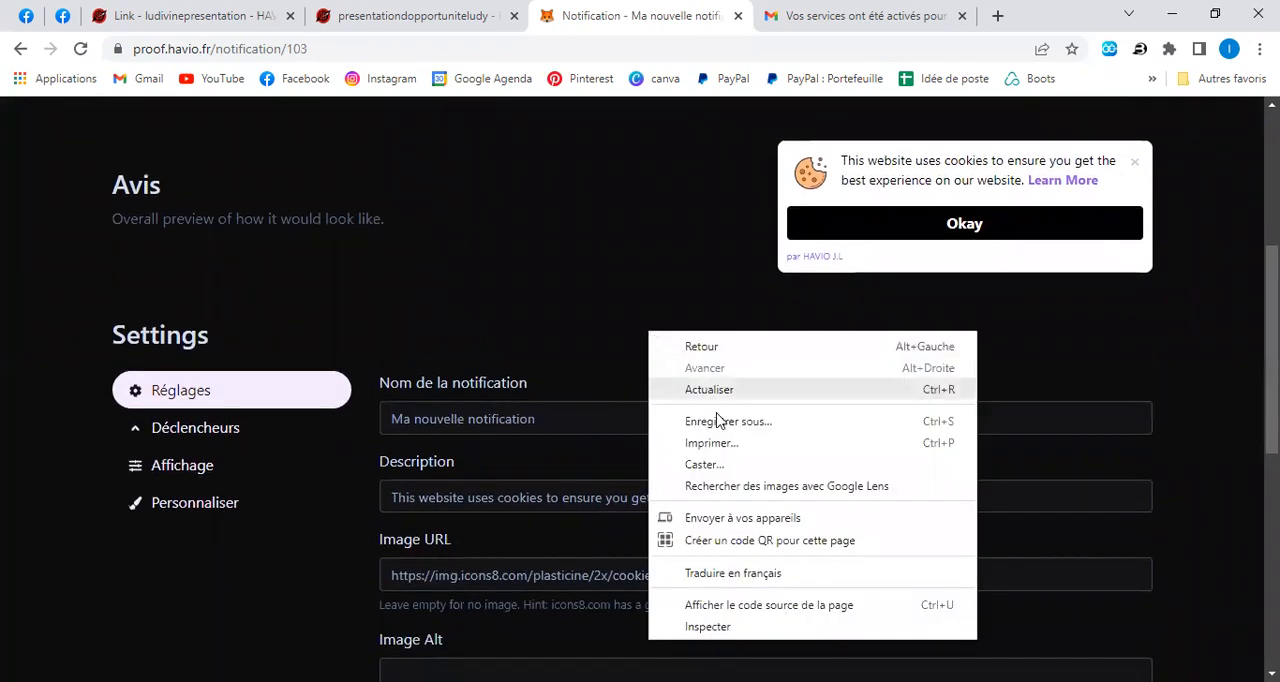
{"action": "left_click", "coordinate": [733, 573]}
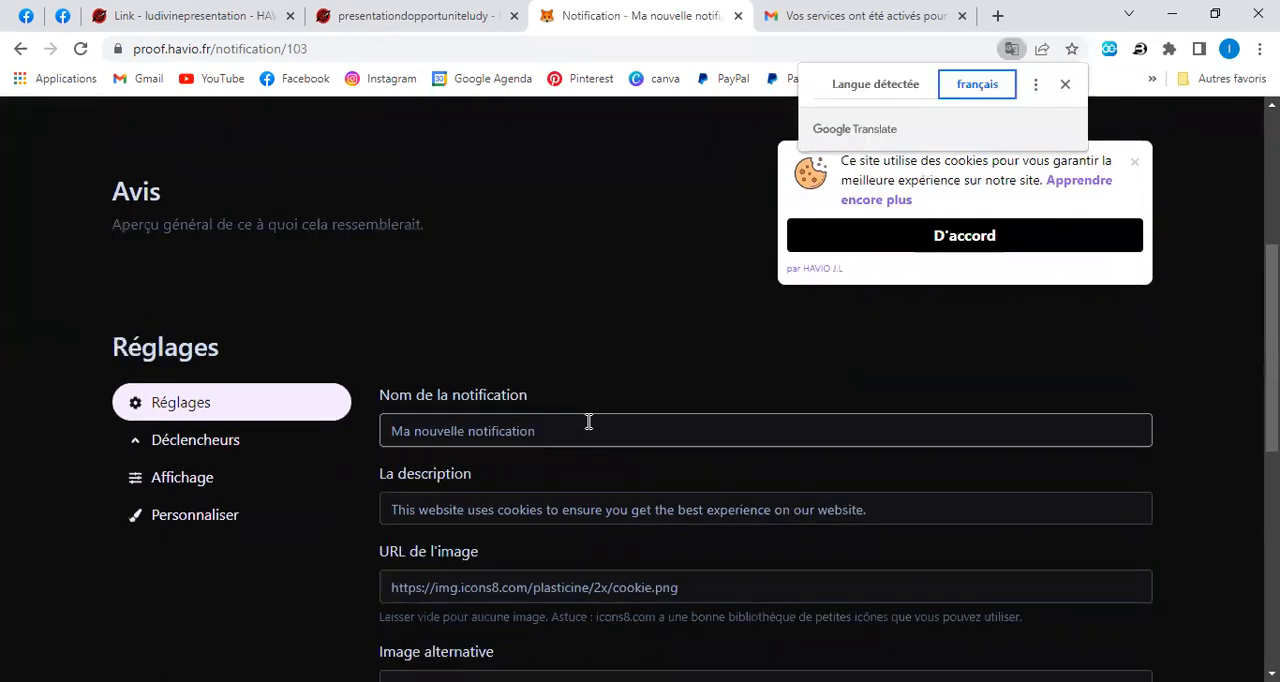
Rename the notification as "présentation d'affaire".
{"action": "left_click", "coordinate": [589, 422]}
{"action": "key", "text": "BackSpace"}
{"action": "key", "text": "BackSpace"}
{"action": "key", "text": "BackSpace"}
{"action": "key", "text": "BackSpace"}
{"action": "key", "text": "BackSpace"}
{"action": "key", "text": "BackSpace"}
{"action": "key", "text": "BackSpace"}
{"action": "key", "text": "BackSpace"}
{"action": "key", "text": "BackSpace"}
{"action": "key", "text": "BackSpace"}
{"action": "key", "text": "BackSpace"}
{"action": "key", "text": "BackSpace"}
{"action": "key", "text": "BackSpace"}
{"action": "key", "text": "BackSpace"}
{"action": "key", "text": "BackSpace"}
{"action": "key", "text": "BackSpace"}
{"action": "key", "text": "BackSpace"}
{"action": "key", "text": "BackSpace"}
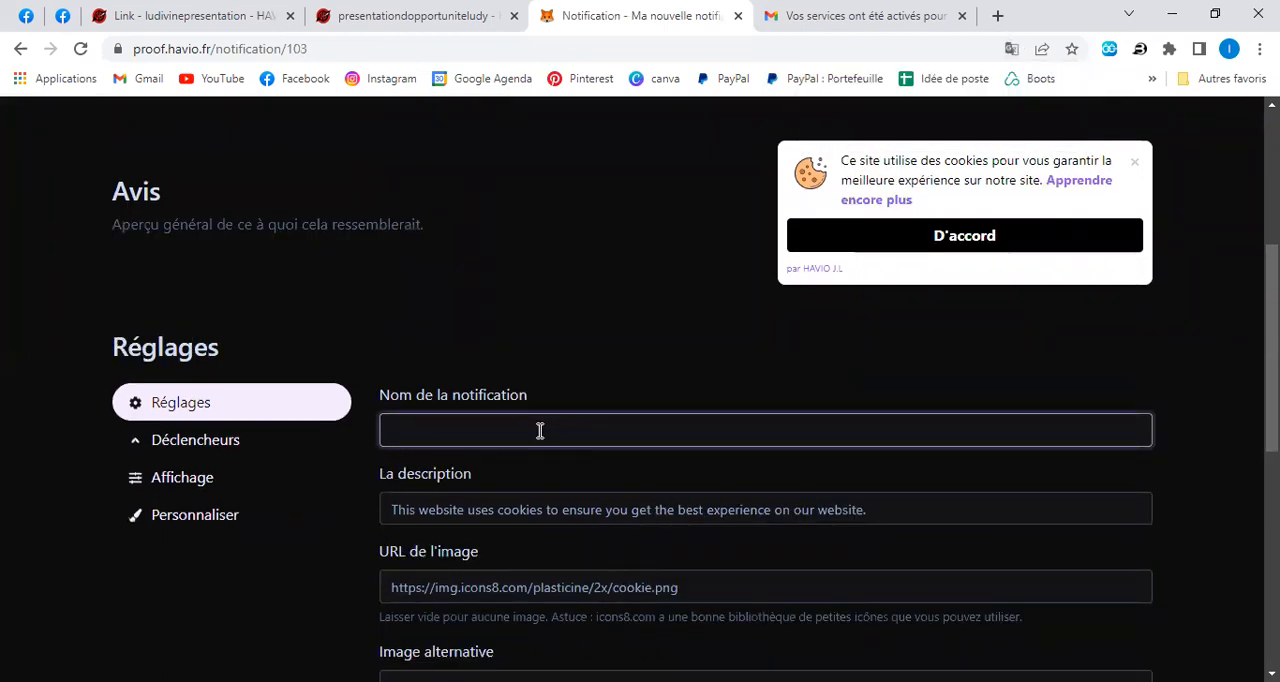
{"action": "type", "text": "présentation d'affaire"}
{"action": "left_click", "coordinate": [543, 477]}
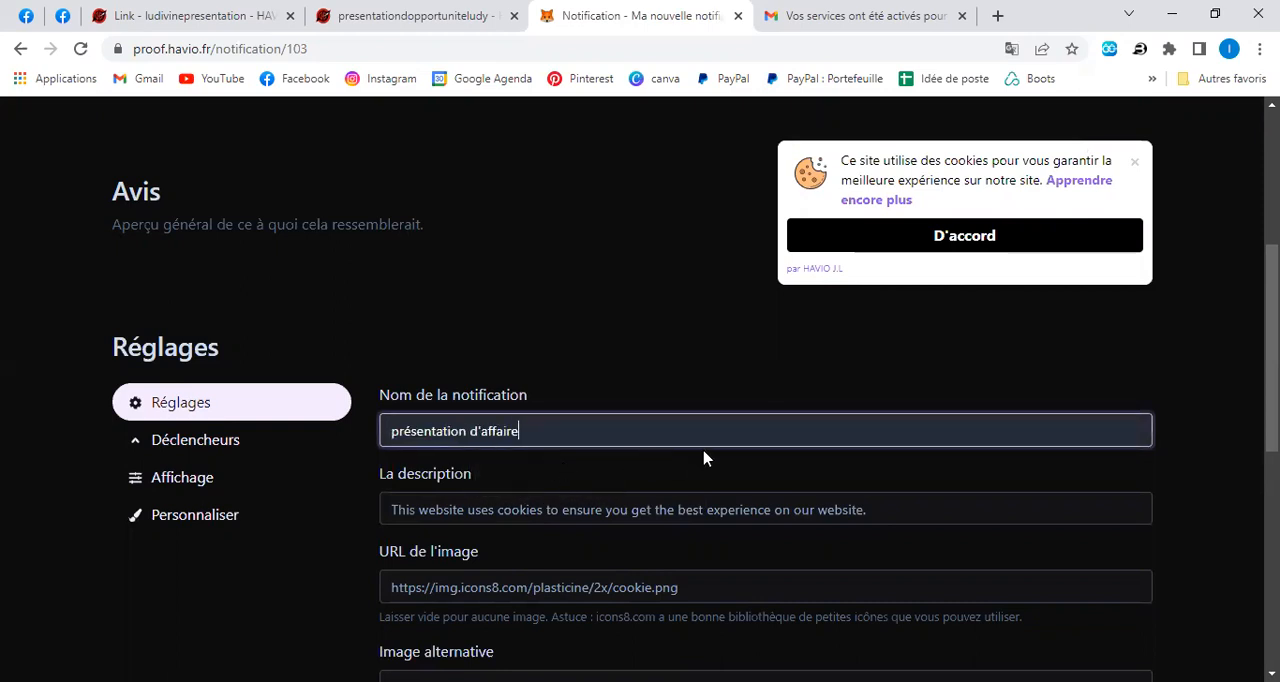
Replace the notification's description with "Présentation d'opportunité" and check it in the preview.
{"action": "scroll", "coordinate": [711, 470], "scroll_direction": "down", "scroll_amount": 1}
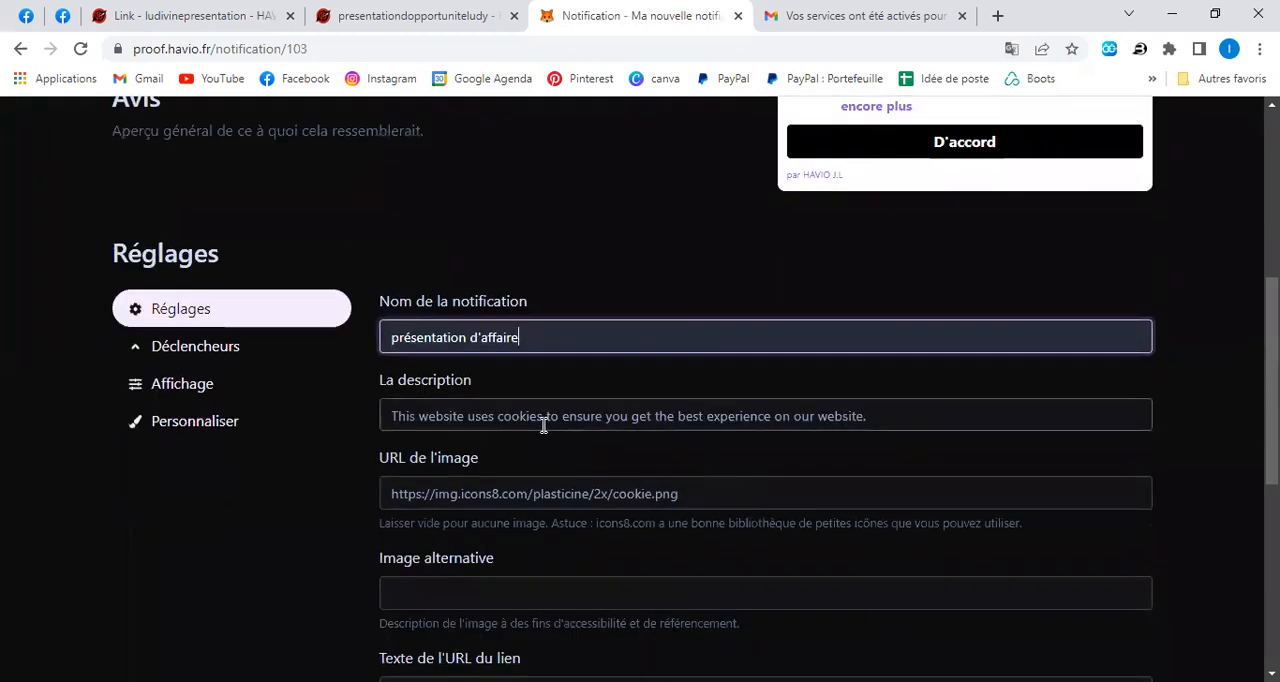
{"action": "left_click_drag", "start_coordinate": [880, 418], "coordinate": [384, 421]}
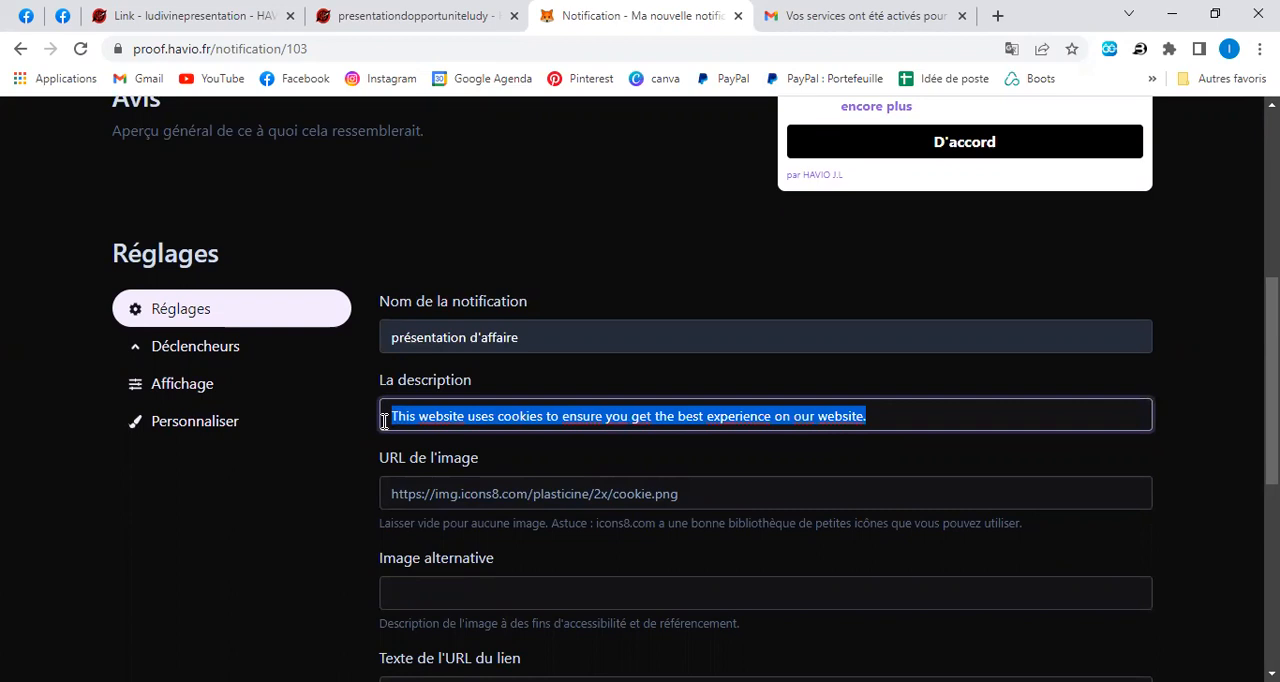
{"action": "type", "text": "pR2"}
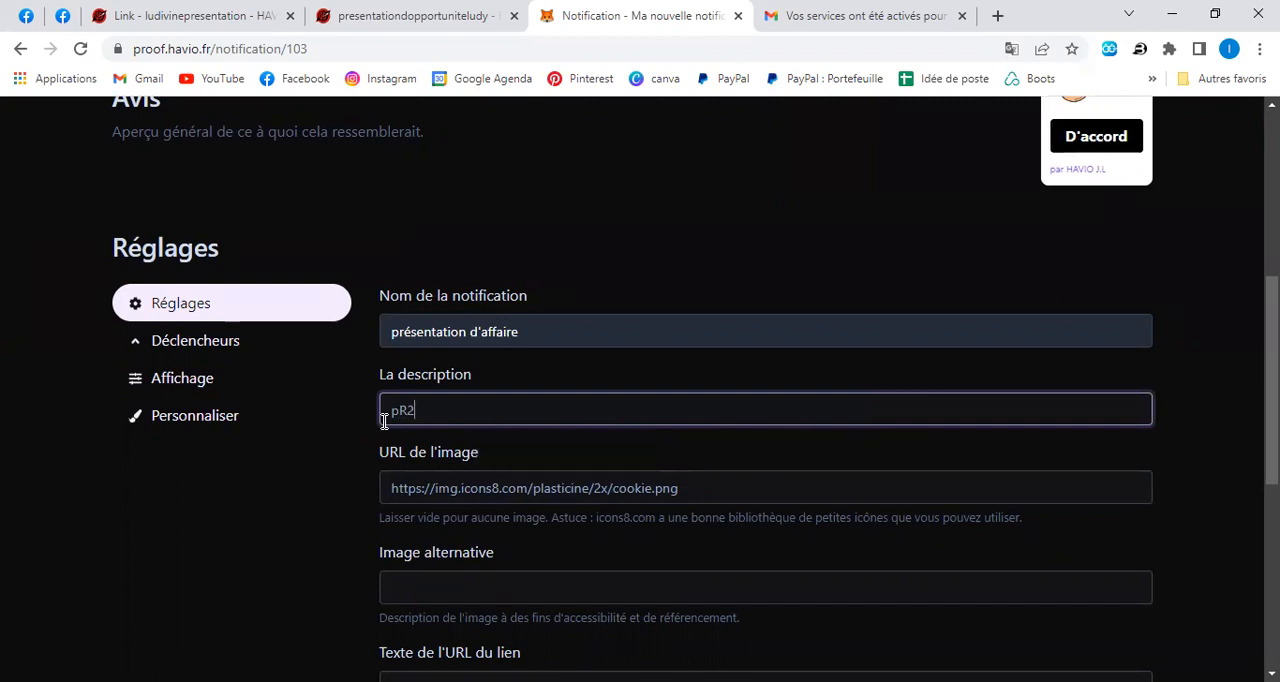
{"action": "key", "text": "BackSpace"}
{"action": "key", "text": "BackSpace"}
{"action": "key", "text": "BackSpace"}
{"action": "type", "text": "Prés"}
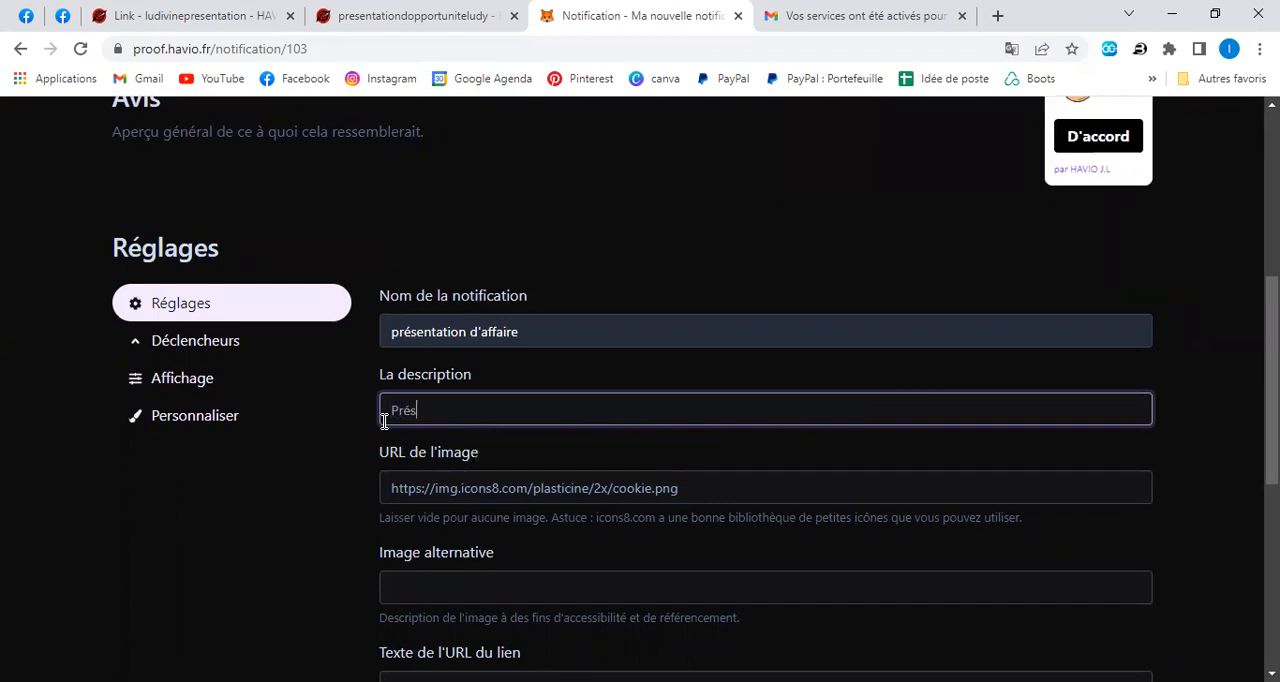
{"action": "type", "text": "entatio"}
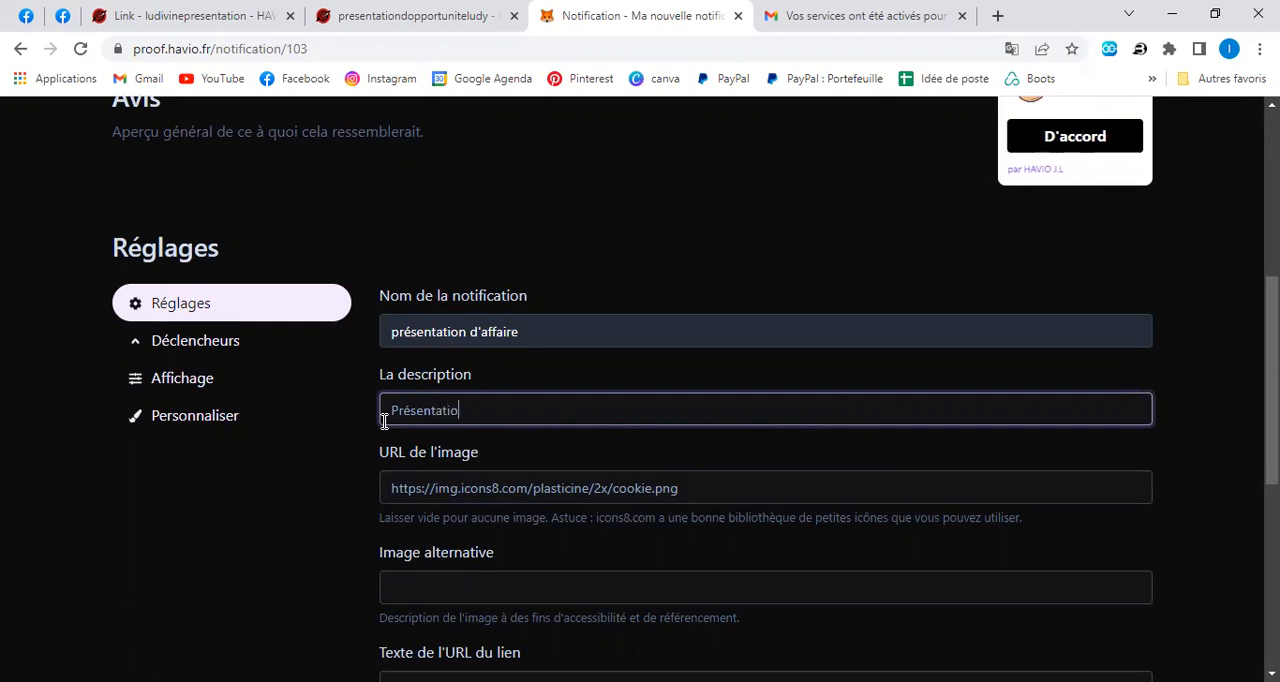
{"action": "type", "text": "n d'opoo"}
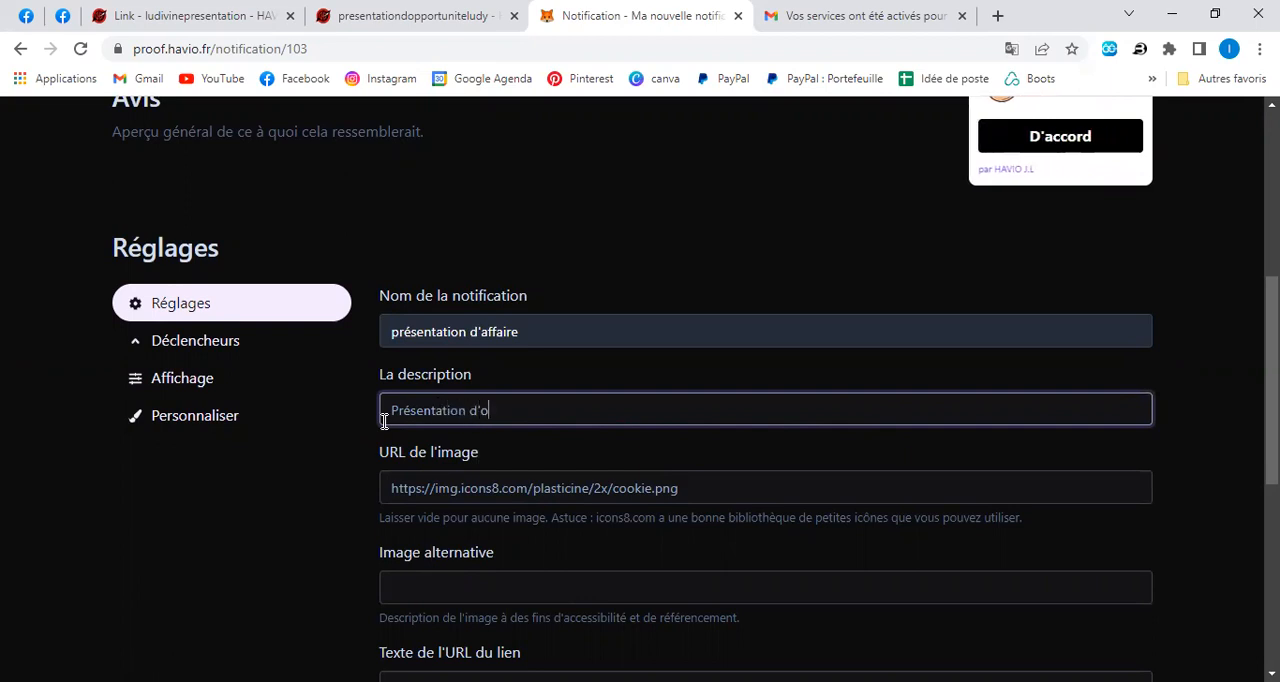
{"action": "key", "text": "BackSpace"}
{"action": "key", "text": "BackSpace"}
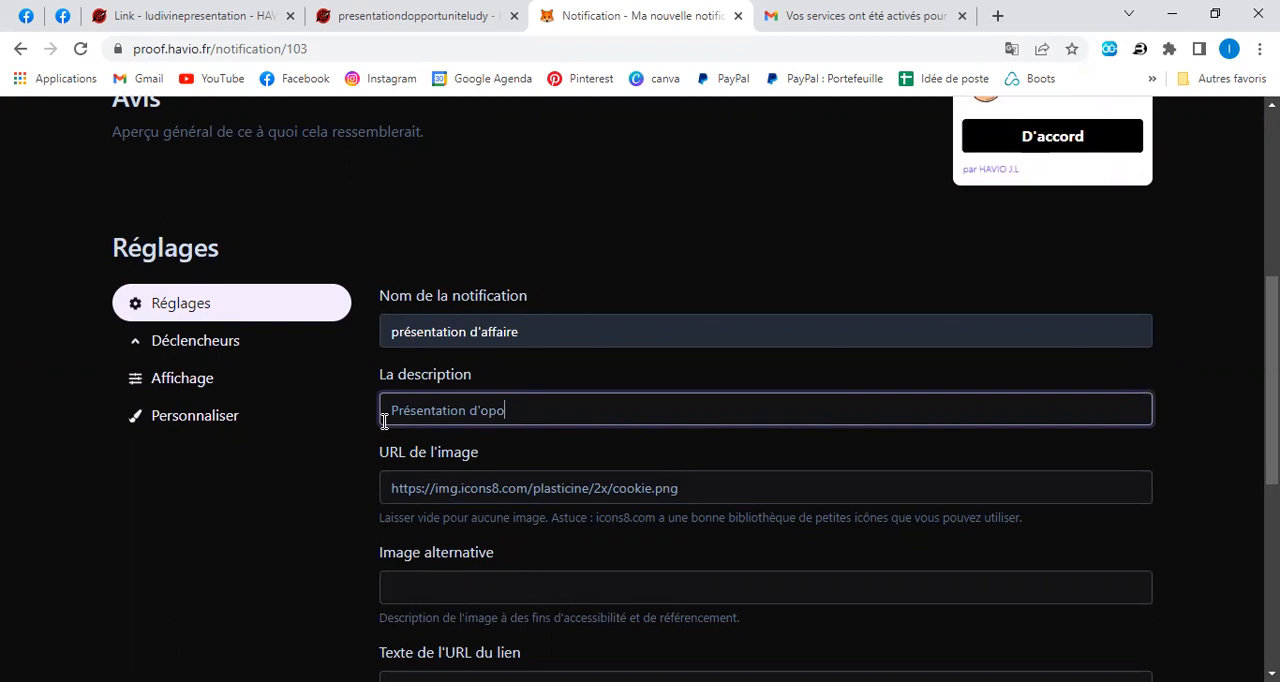
{"action": "type", "text": "portunité"}
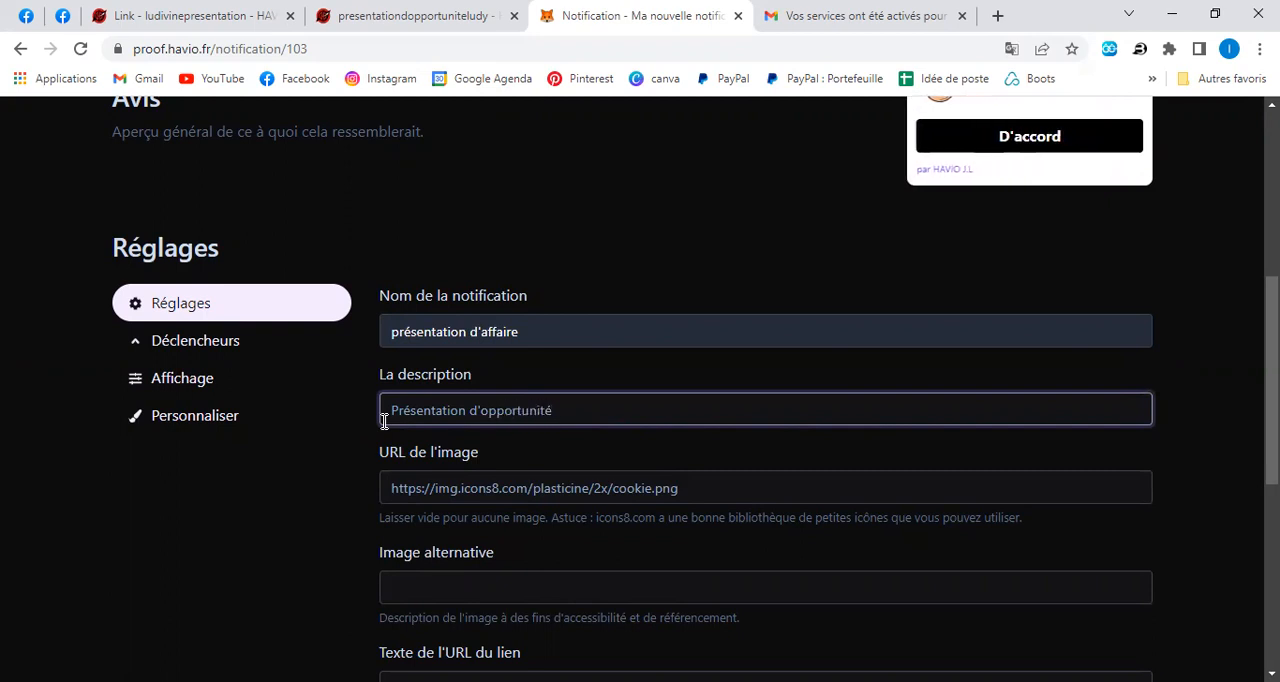
{"action": "scroll", "coordinate": [676, 374], "scroll_direction": "up", "scroll_amount": 2}
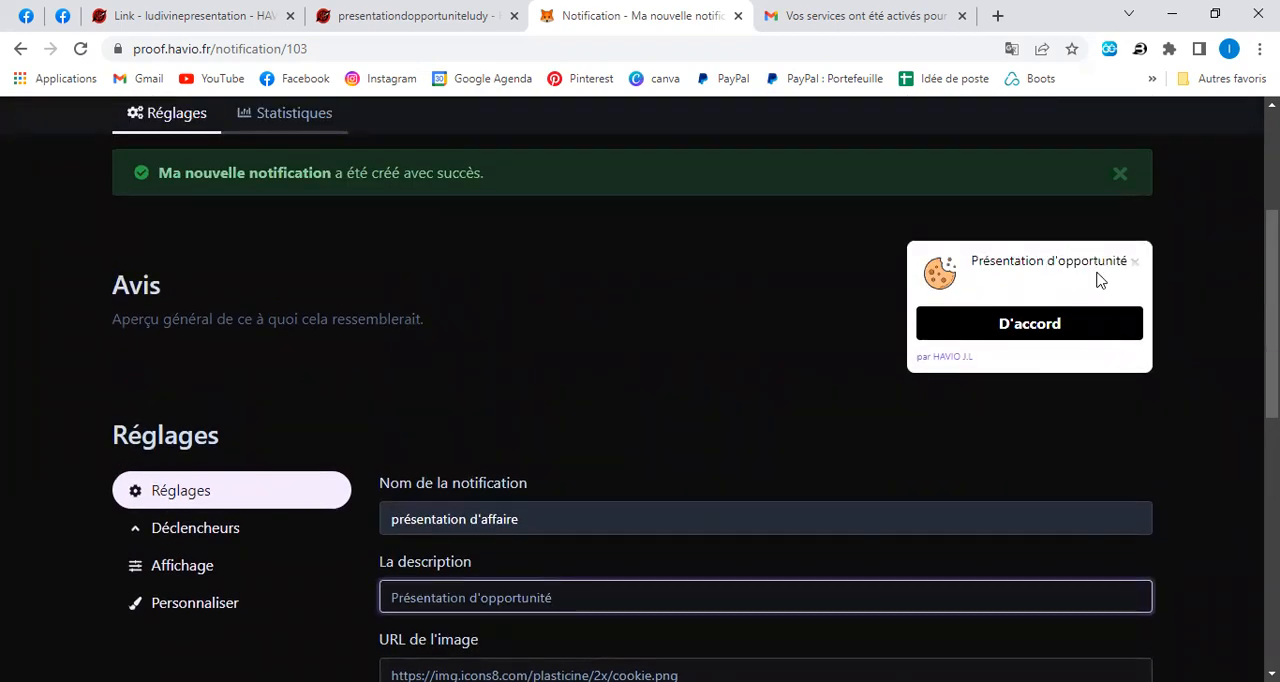
Replace the notification's image URL with the copied bio-havio.fr presentation page address.
{"action": "scroll", "coordinate": [880, 392], "scroll_direction": "down", "scroll_amount": 1}
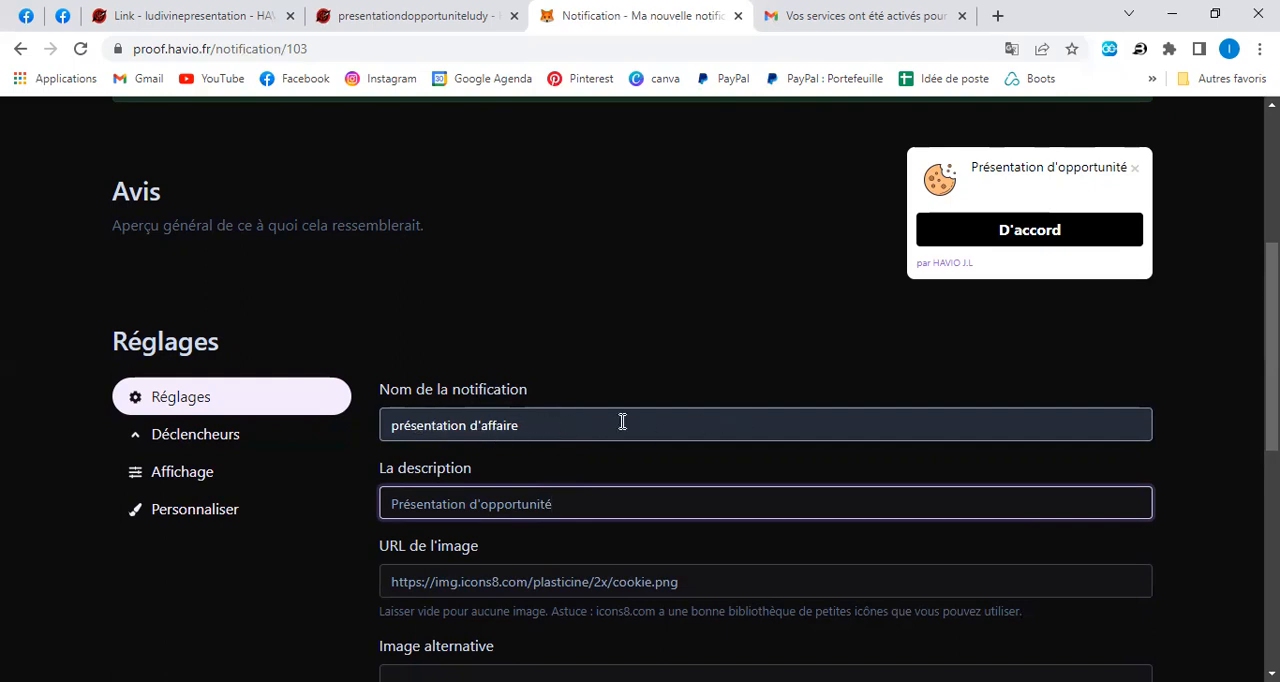
{"action": "scroll", "coordinate": [622, 421], "scroll_direction": "down", "scroll_amount": 1}
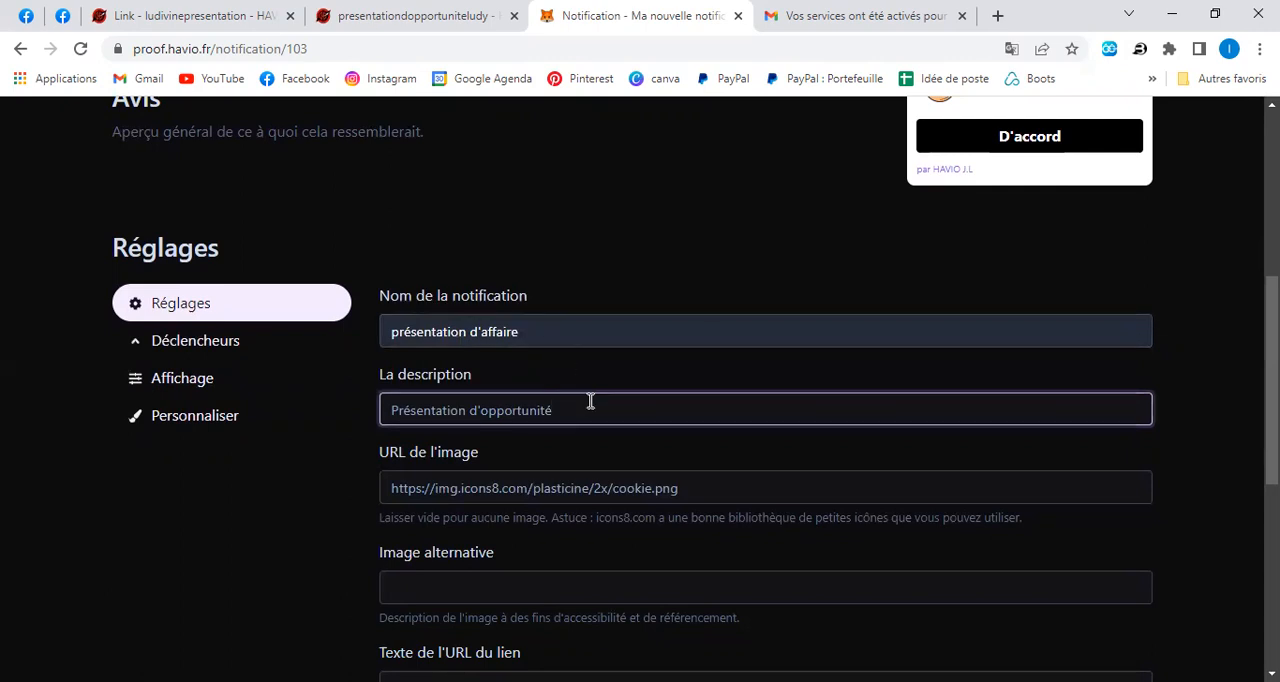
{"action": "scroll", "coordinate": [589, 400], "scroll_direction": "down", "scroll_amount": 1}
{"action": "right_click", "coordinate": [528, 394]}
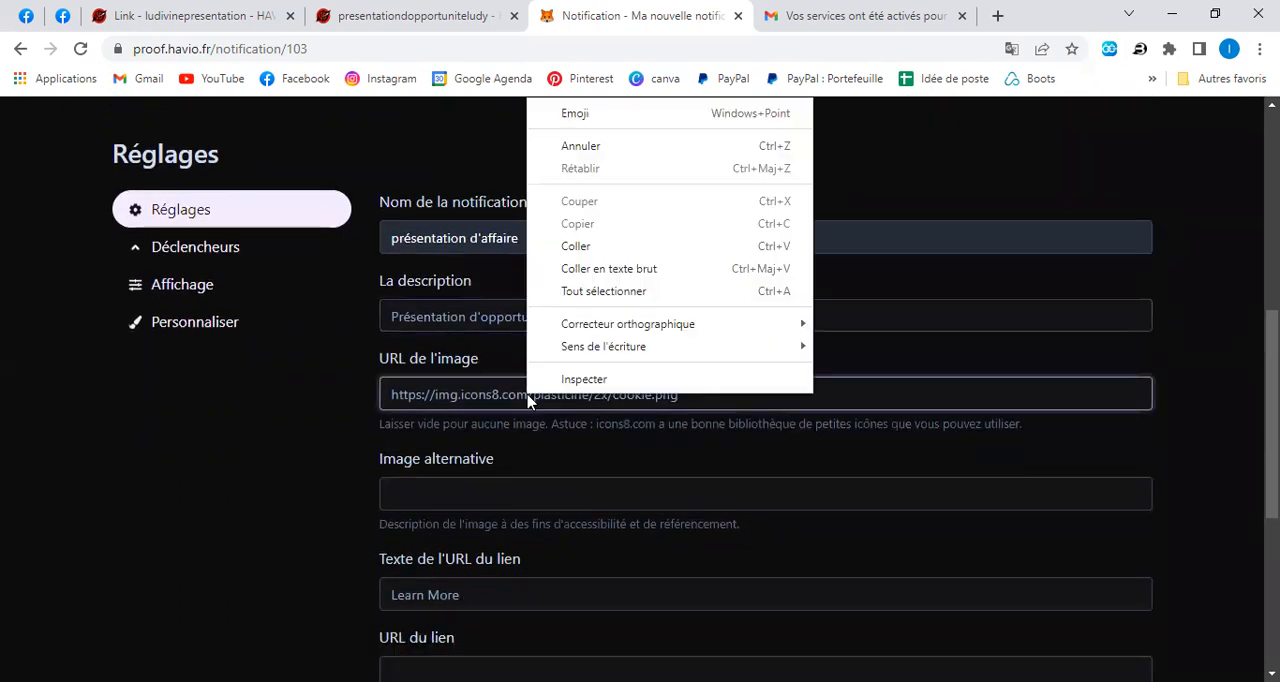
{"action": "left_click", "coordinate": [575, 246]}
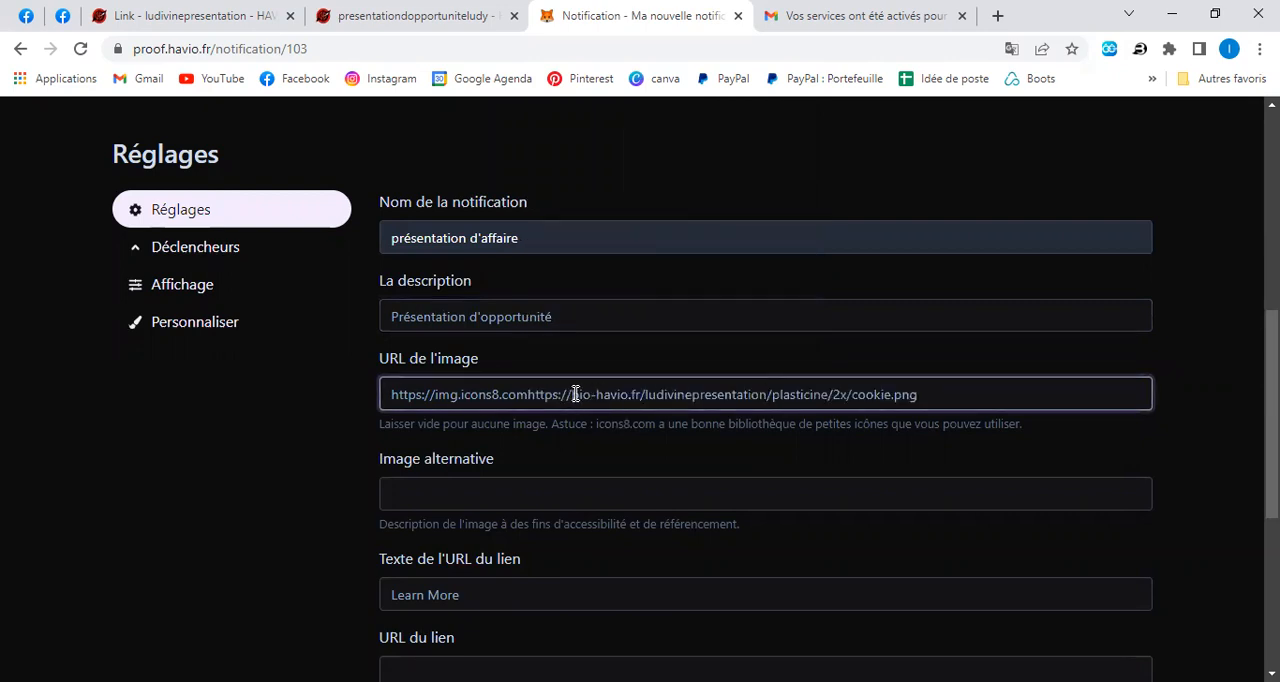
{"action": "key", "text": "BackSpace"}
{"action": "key", "text": "BackSpace"}
{"action": "key", "text": "BackSpace"}
{"action": "key", "text": "BackSpace"}
{"action": "key", "text": "BackSpace"}
{"action": "key", "text": "BackSpace"}
{"action": "key", "text": "BackSpace"}
{"action": "key", "text": "BackSpace"}
{"action": "key", "text": "BackSpace"}
{"action": "key", "text": "BackSpace"}
{"action": "key", "text": "BackSpace"}
{"action": "key", "text": "BackSpace"}
{"action": "key", "text": "BackSpace"}
{"action": "key", "text": "BackSpace"}
{"action": "key", "text": "BackSpace"}
{"action": "key", "text": "BackSpace"}
{"action": "key", "text": "BackSpace"}
{"action": "key", "text": "BackSpace"}
{"action": "key", "text": "BackSpace"}
{"action": "key", "text": "BackSpace"}
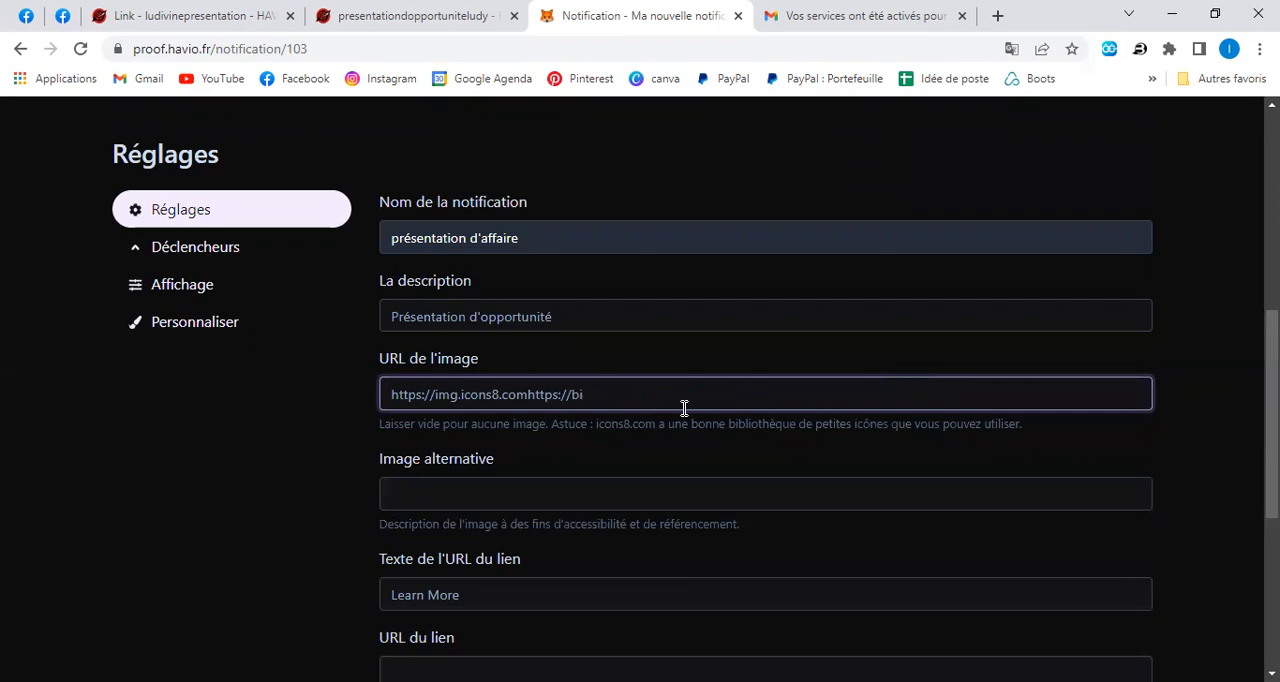
{"action": "key", "text": "BackSpace"}
{"action": "key", "text": "BackSpace"}
{"action": "key", "text": "BackSpace"}
{"action": "key", "text": "BackSpace"}
{"action": "key", "text": "BackSpace"}
{"action": "key", "text": "BackSpace"}
{"action": "key", "text": "BackSpace"}
{"action": "key", "text": "BackSpace"}
{"action": "key", "text": "BackSpace"}
{"action": "key", "text": "BackSpace"}
{"action": "key", "text": "BackSpace"}
{"action": "key", "text": "BackSpace"}
{"action": "key", "text": "BackSpace"}
{"action": "key", "text": "BackSpace"}
{"action": "key", "text": "BackSpace"}
{"action": "key", "text": "BackSpace"}
{"action": "key", "text": "BackSpace"}
{"action": "key", "text": "BackSpace"}
{"action": "key", "text": "BackSpace"}
{"action": "key", "text": "BackSpace"}
{"action": "right_click", "coordinate": [493, 397]}
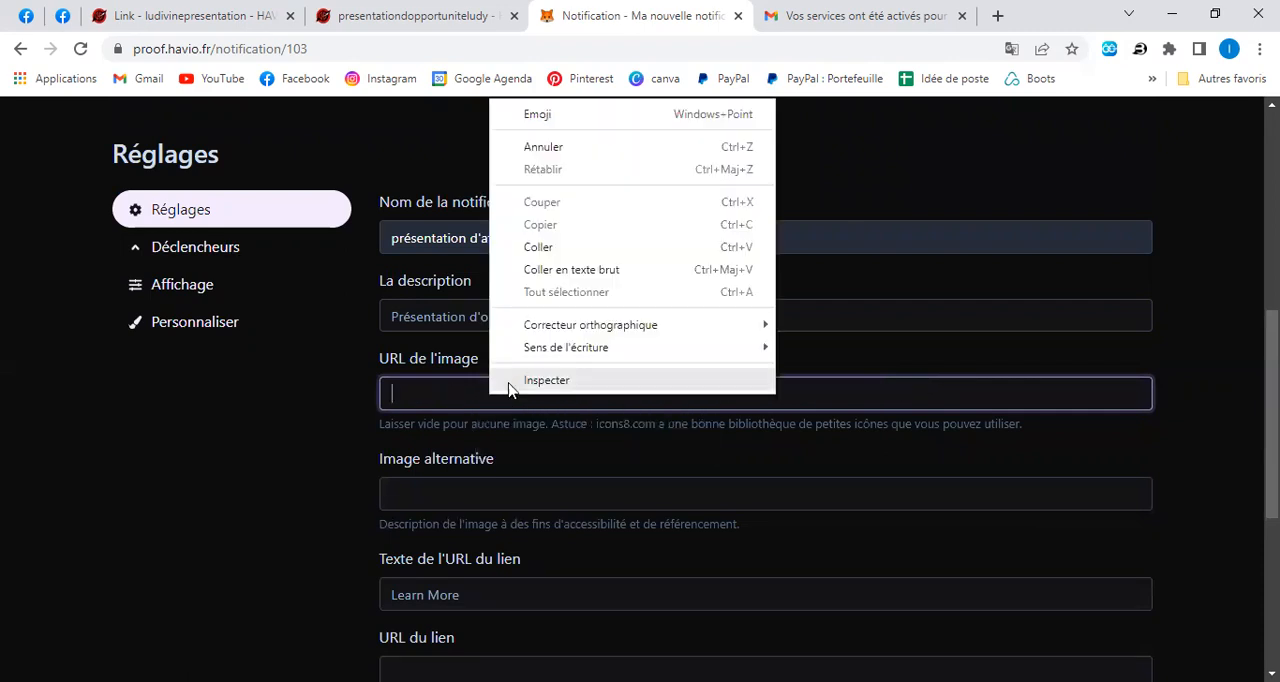
{"action": "left_click", "coordinate": [541, 248]}
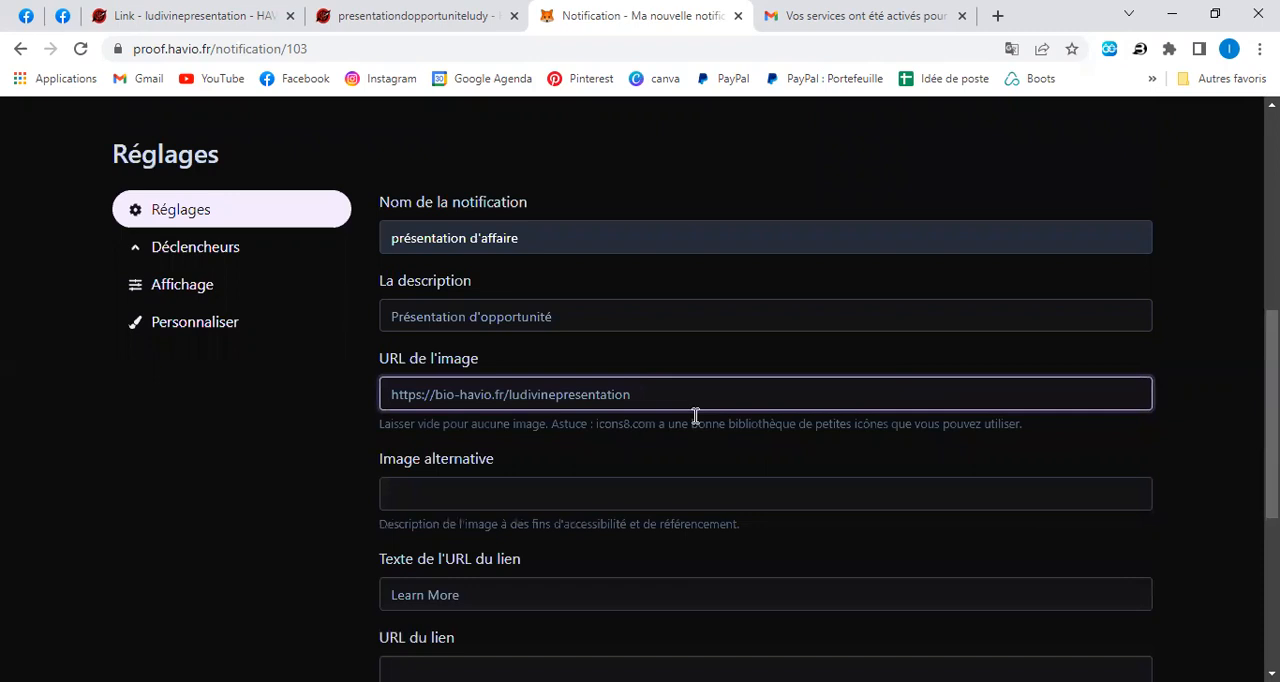
Set the notification's button text to "Valide-ici".
{"action": "scroll", "coordinate": [694, 417], "scroll_direction": "down", "scroll_amount": 3}
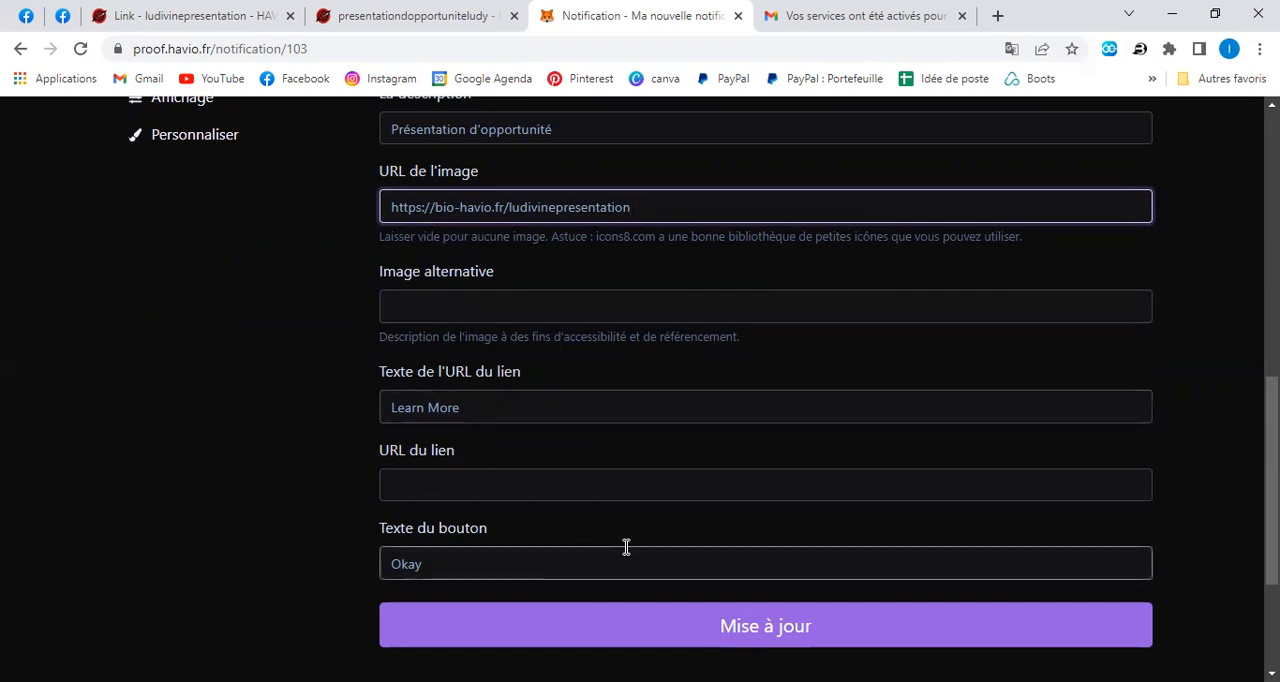
{"action": "left_click", "coordinate": [539, 562]}
{"action": "key", "text": "BackSpace"}
{"action": "type", "text": "Valide-ici"}
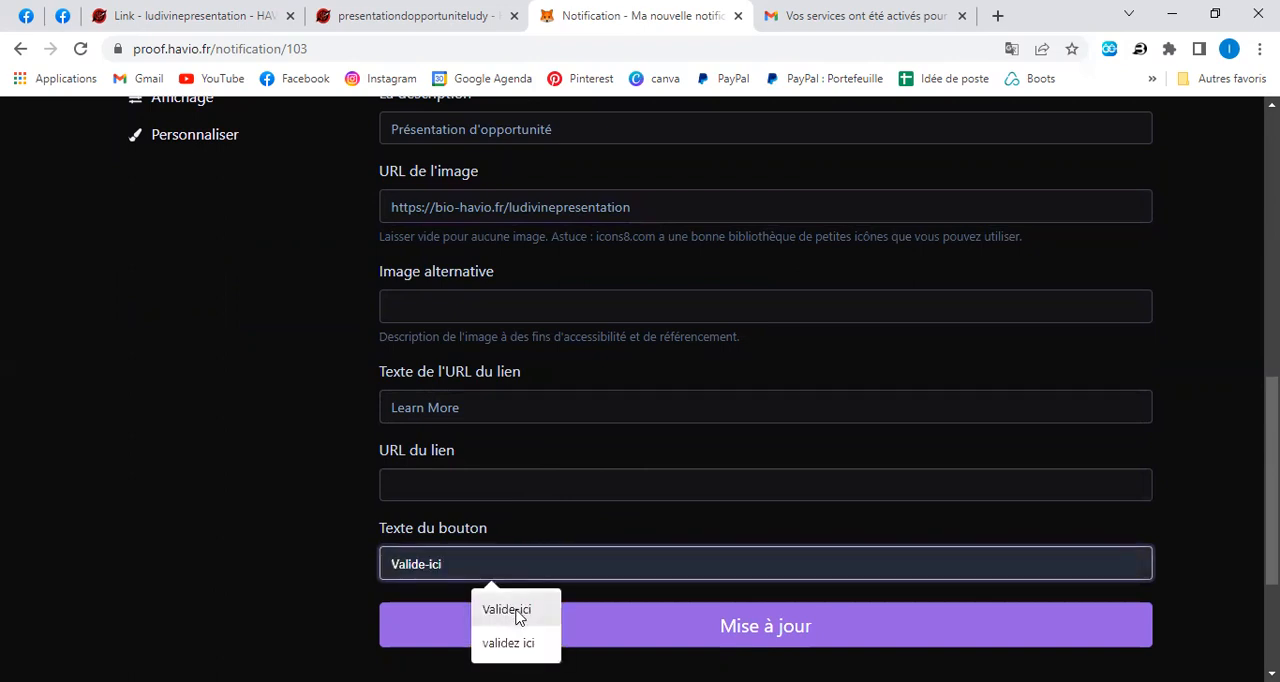
{"action": "left_click", "coordinate": [516, 610]}
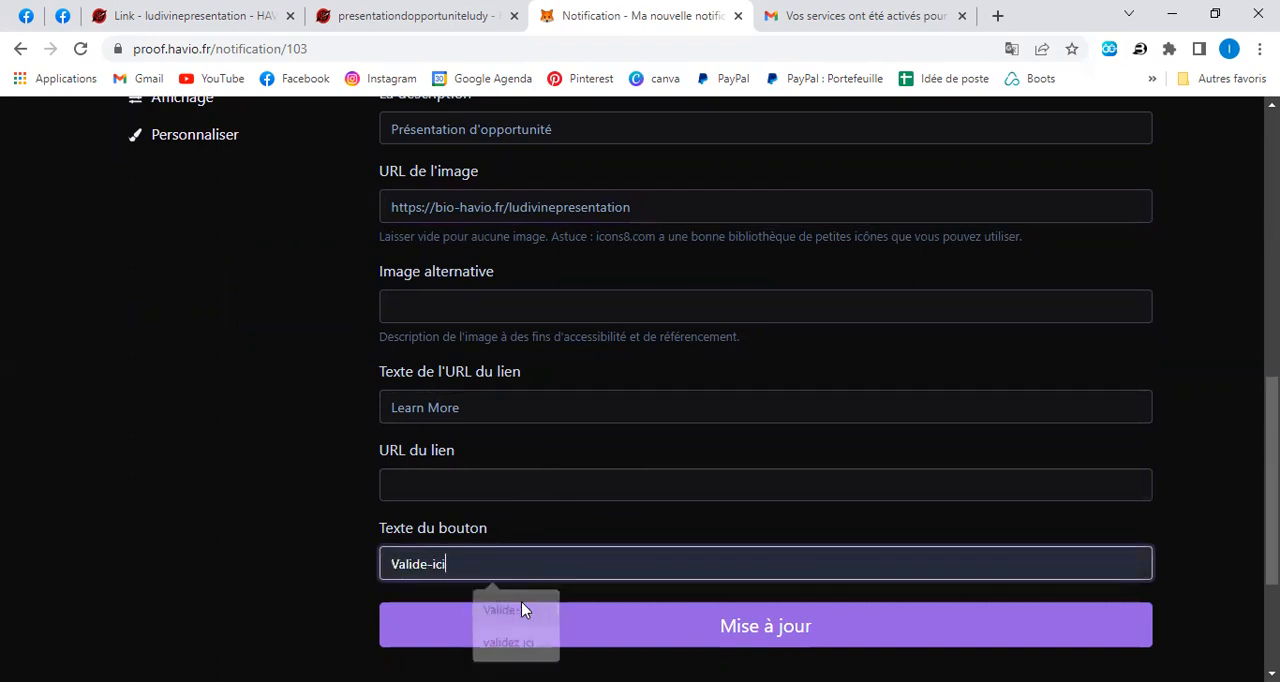
{"action": "scroll", "coordinate": [672, 460], "scroll_direction": "up", "scroll_amount": 3}
{"action": "scroll", "coordinate": [672, 460], "scroll_direction": "down", "scroll_amount": 3}
{"action": "left_click", "coordinate": [500, 489]}
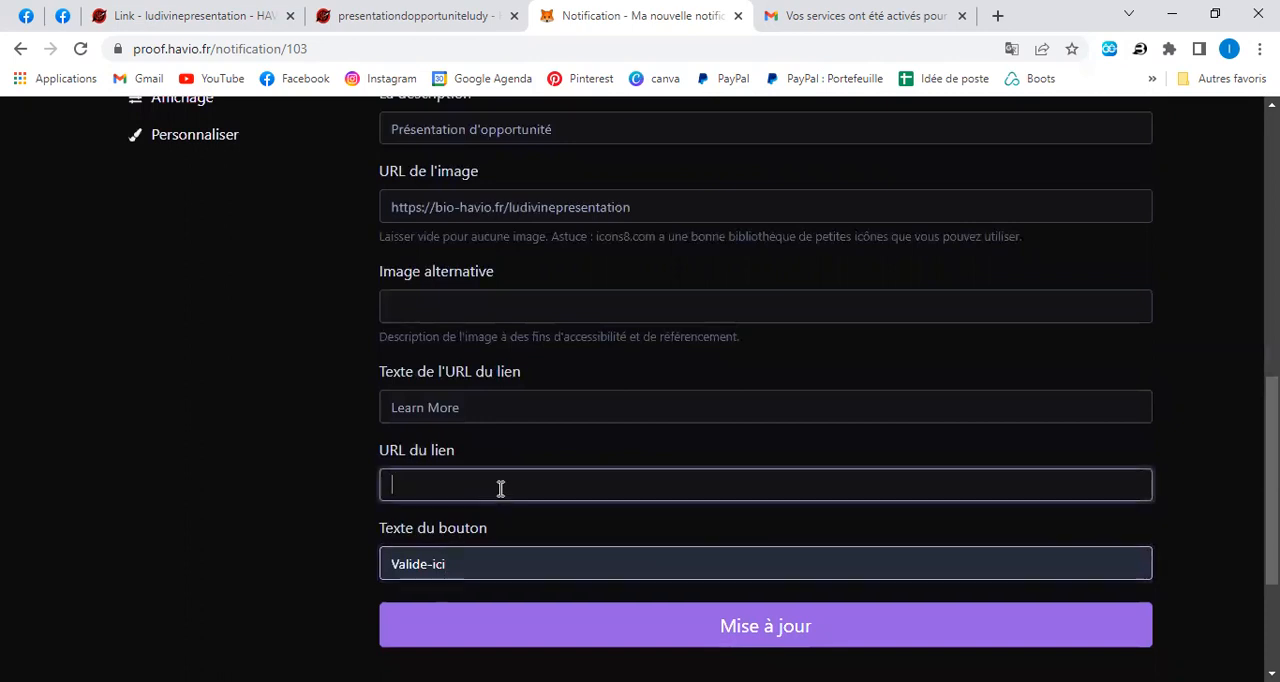
{"action": "right_click", "coordinate": [498, 489]}
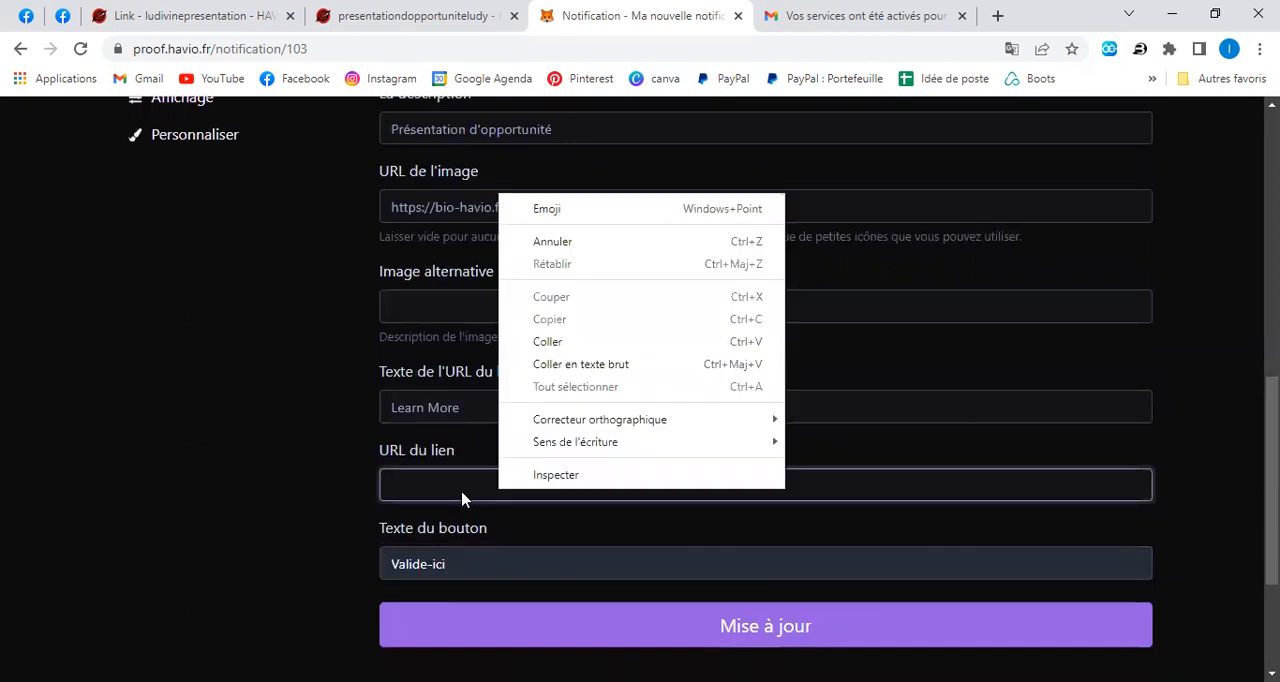
{"action": "left_click", "coordinate": [462, 494]}
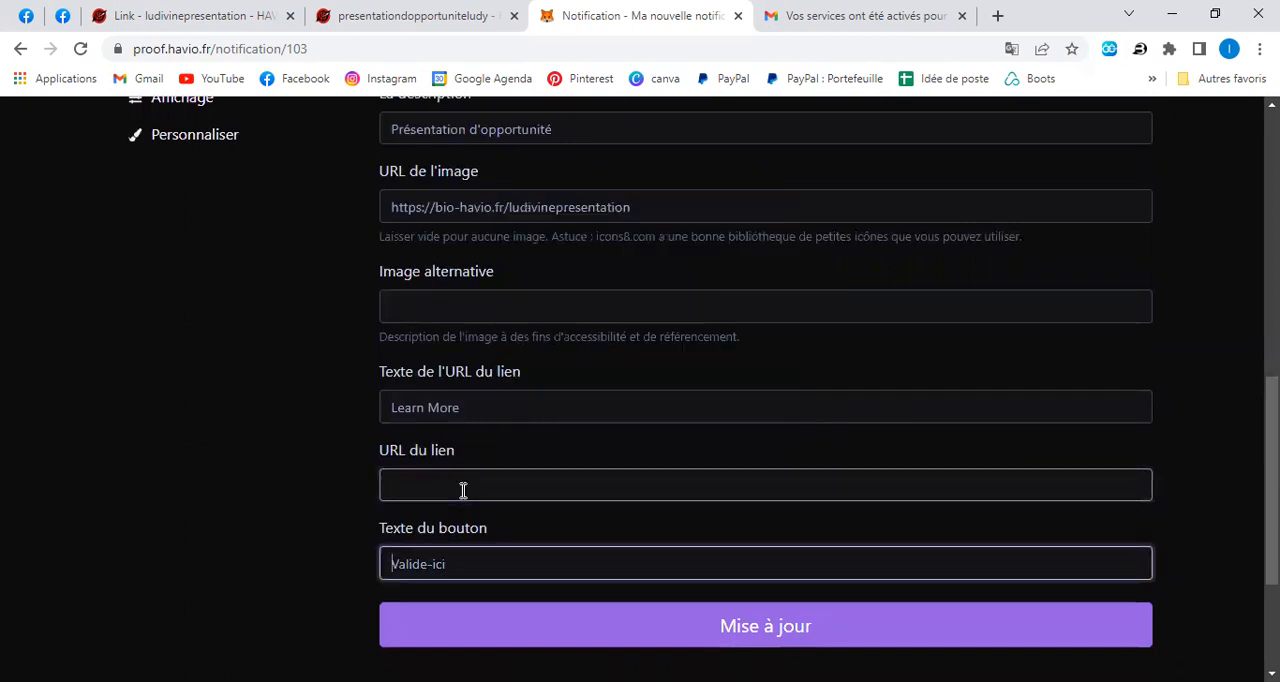
Change the notification's link text to "présentation".
{"action": "left_click", "coordinate": [463, 408]}
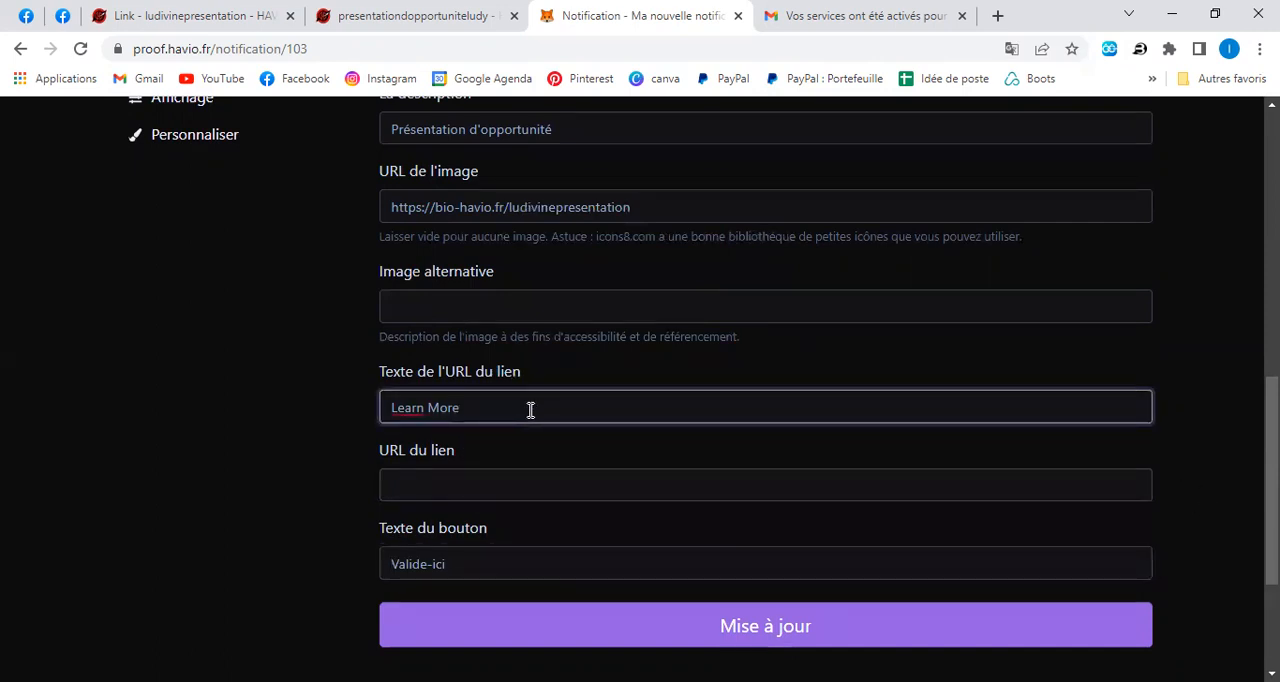
{"action": "key", "text": "BackSpace"}
{"action": "key", "text": "BackSpace"}
{"action": "key", "text": "BackSpace"}
{"action": "key", "text": "BackSpace"}
{"action": "key", "text": "BackSpace"}
{"action": "key", "text": "BackSpace"}
{"action": "key", "text": "BackSpace"}
{"action": "key", "text": "BackSpace"}
{"action": "key", "text": "BackSpace"}
{"action": "type", "text": "n"}
Paste the copied bio-havio.fr presentation page address as the link URL and save the notification's settings.
{"action": "left_click", "coordinate": [500, 486]}
{"action": "right_click", "coordinate": [498, 486]}
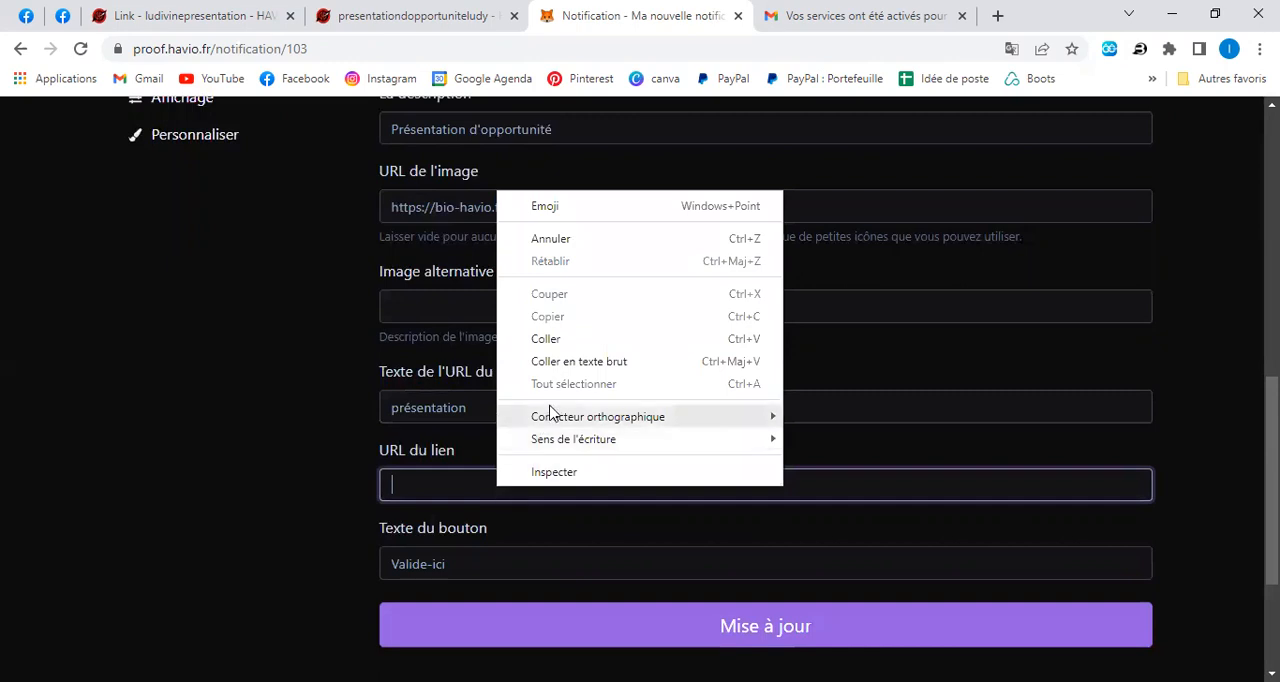
{"action": "left_click", "coordinate": [567, 341]}
{"action": "scroll", "coordinate": [714, 526], "scroll_direction": "down", "scroll_amount": 3}
{"action": "left_click", "coordinate": [787, 404]}
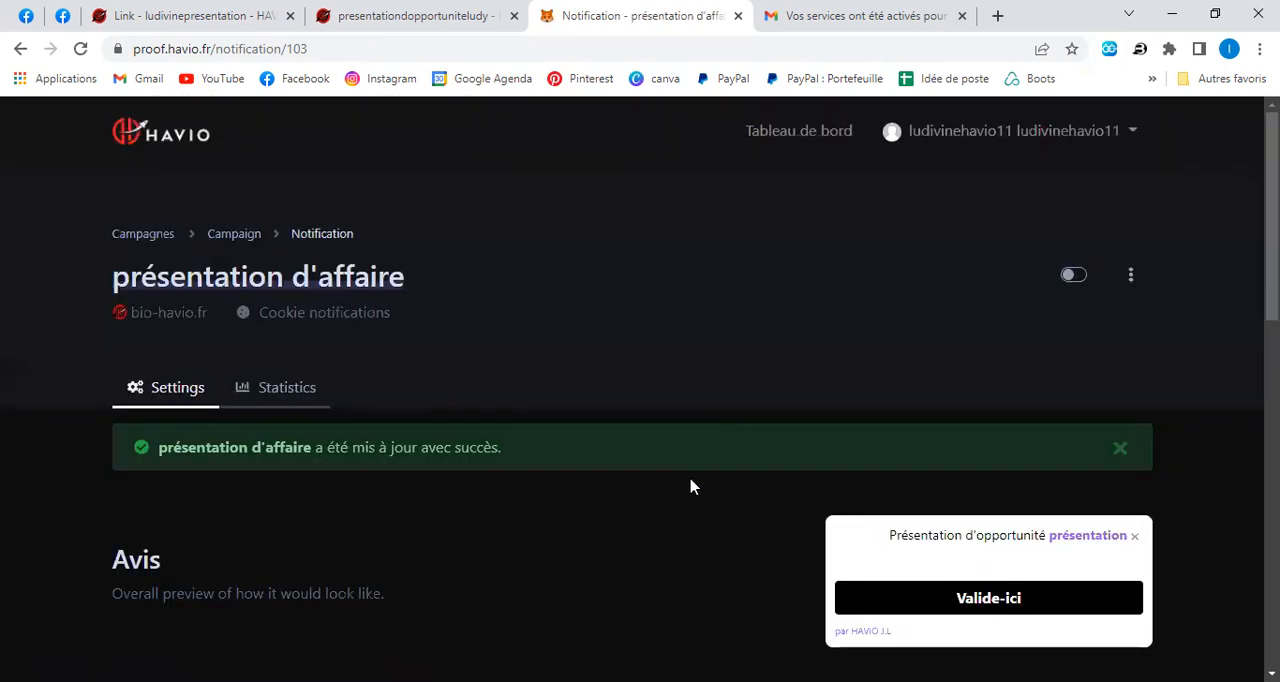
Review the updated notification's preview, its link and button, and the saved settings fields.
{"action": "scroll", "coordinate": [689, 486], "scroll_direction": "down", "scroll_amount": 3}
{"action": "scroll", "coordinate": [690, 488], "scroll_direction": "down", "scroll_amount": 1}
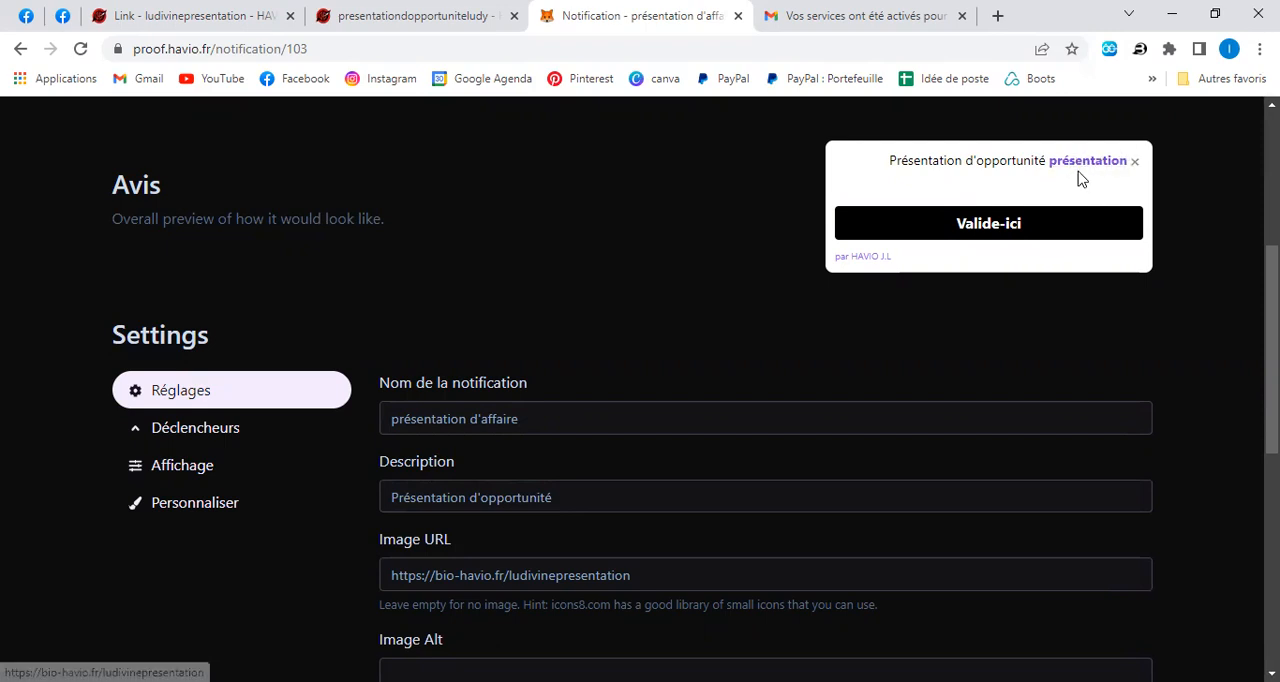
{"action": "scroll", "coordinate": [708, 370], "scroll_direction": "down", "scroll_amount": 3}
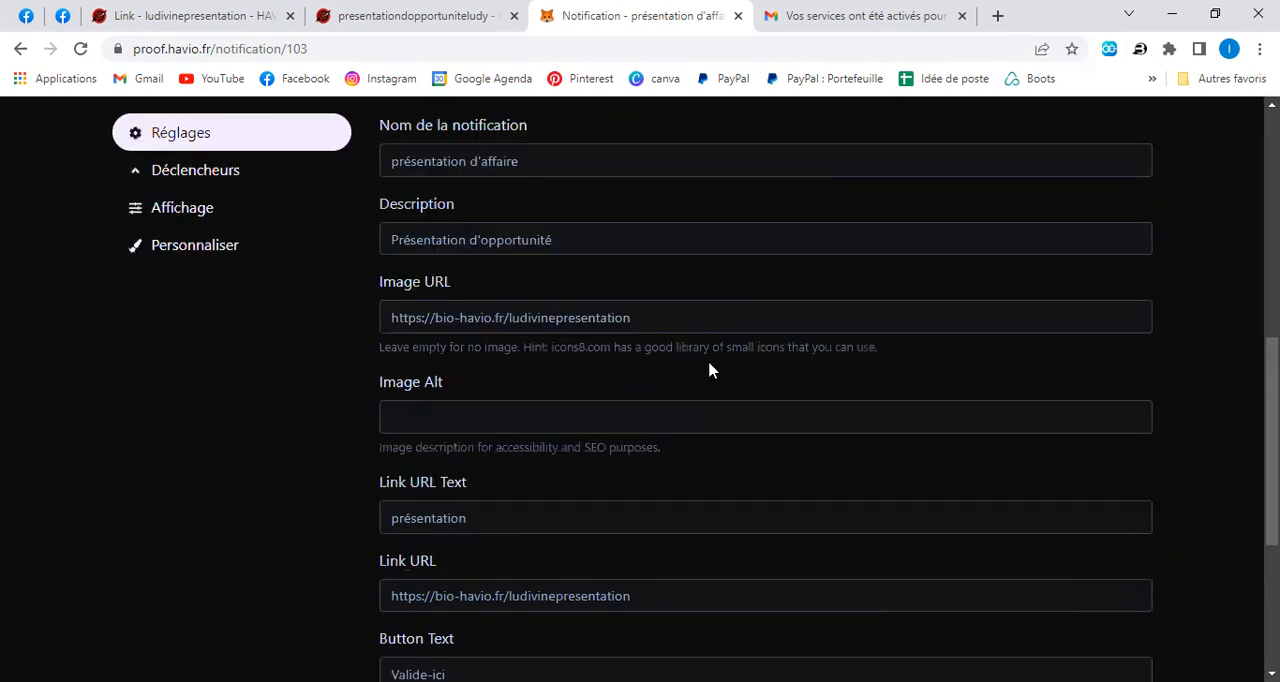
{"action": "scroll", "coordinate": [708, 370], "scroll_direction": "down", "scroll_amount": 3}
{"action": "scroll", "coordinate": [708, 368], "scroll_direction": "up", "scroll_amount": 4}
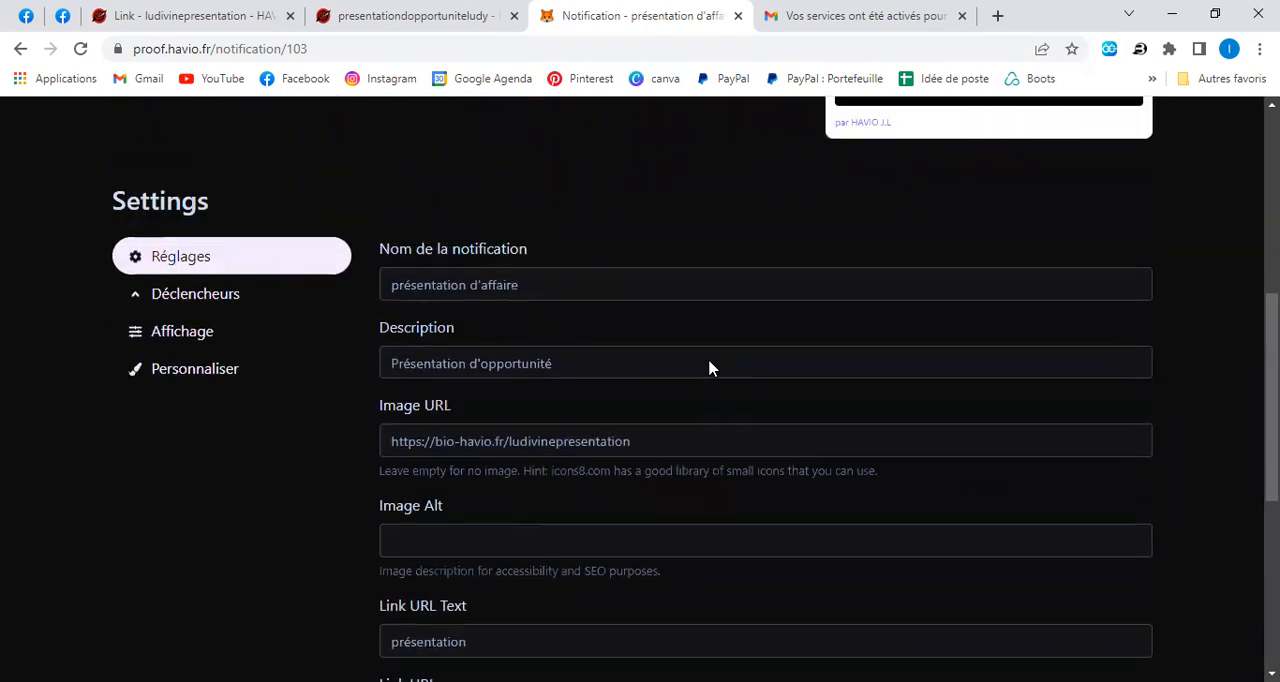
{"action": "scroll", "coordinate": [787, 313], "scroll_direction": "up", "scroll_amount": 1}
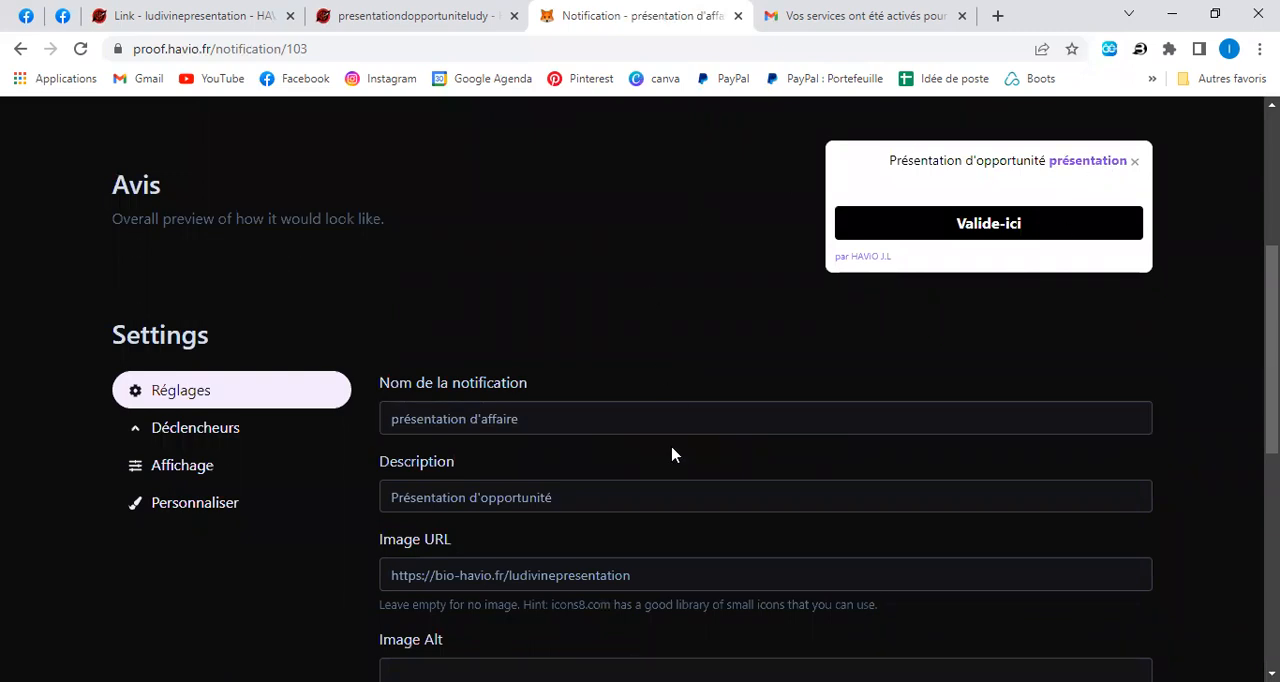
Disable triggering on all pages and paste the copied bio-havio.fr presentation page address as the exact-match trigger URL.
{"action": "left_click", "coordinate": [813, 427]}
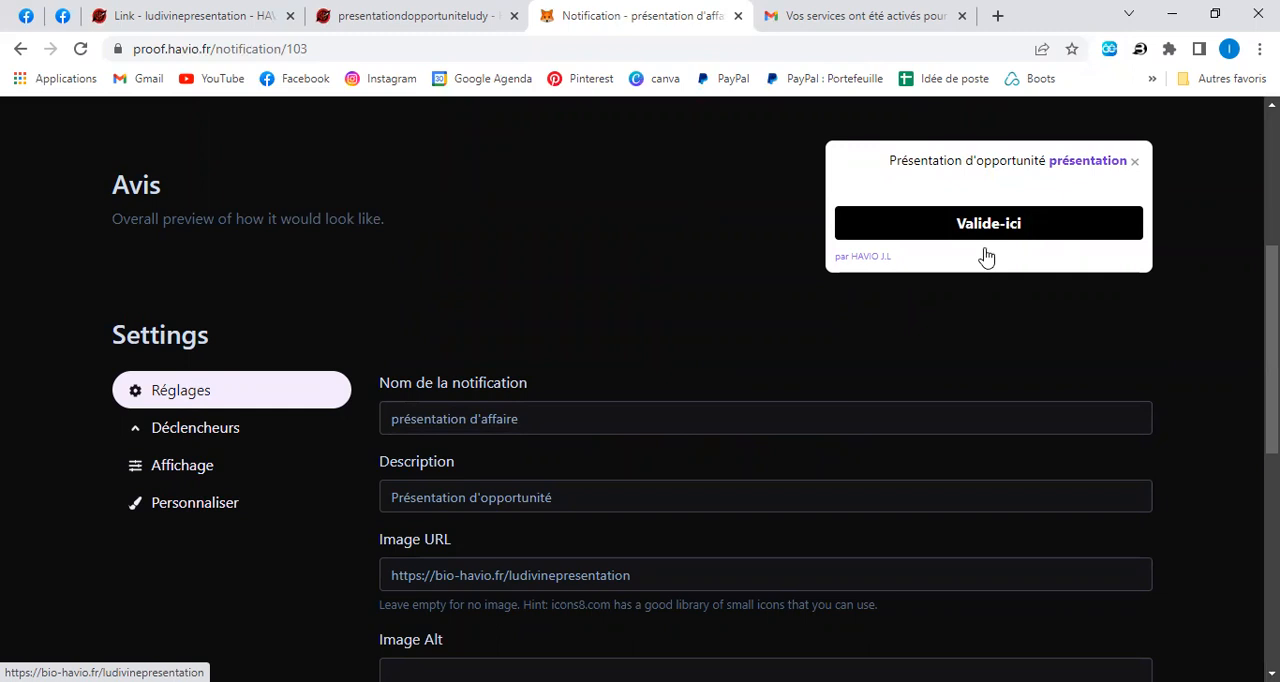
{"action": "left_click", "coordinate": [215, 437]}
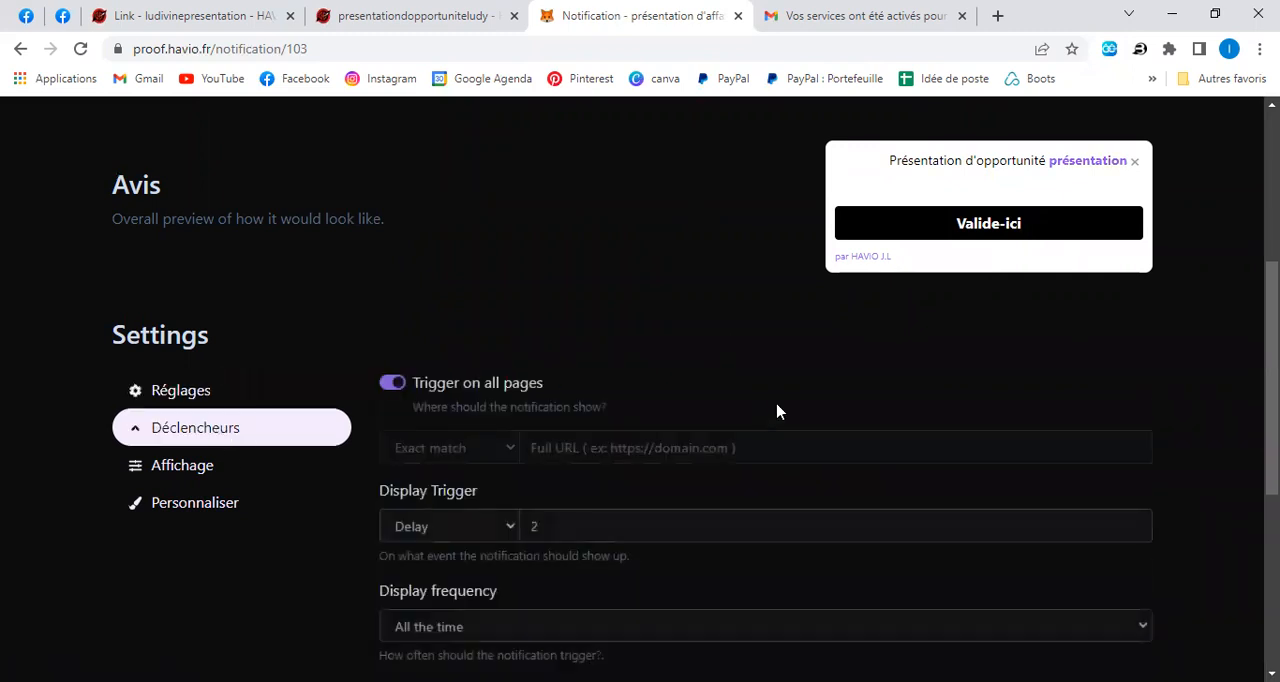
{"action": "scroll", "coordinate": [777, 409], "scroll_direction": "down", "scroll_amount": 1}
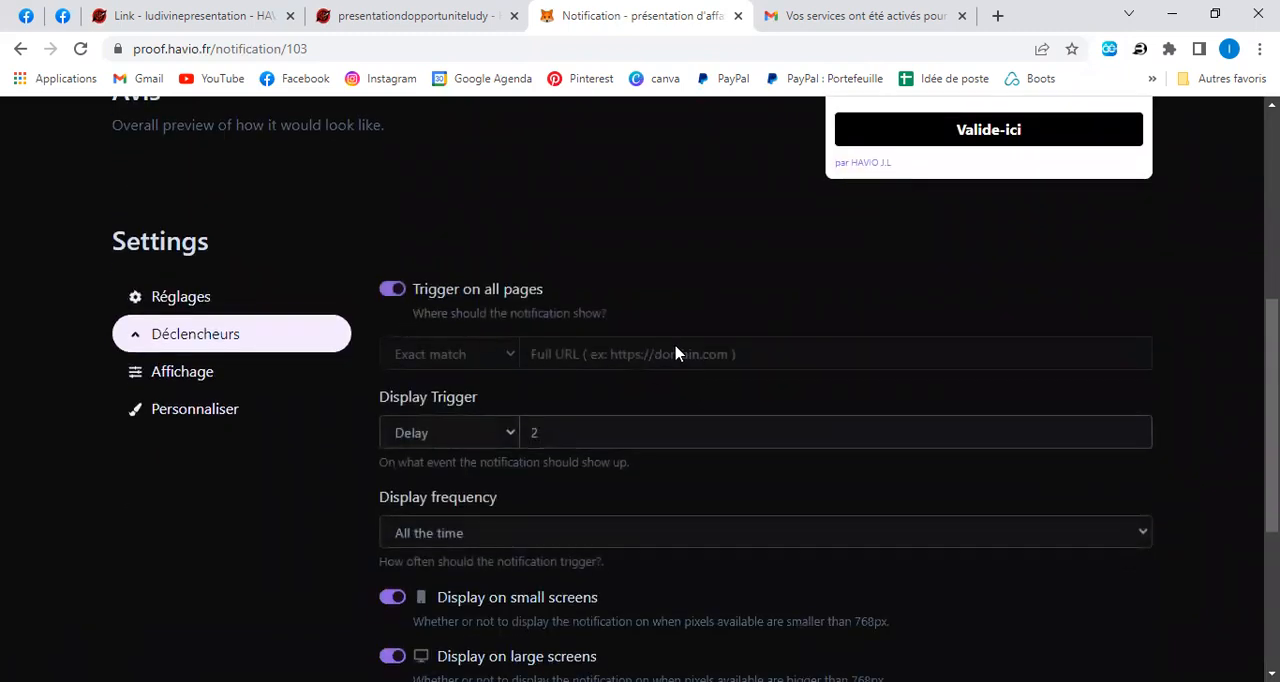
{"action": "left_click", "coordinate": [390, 289]}
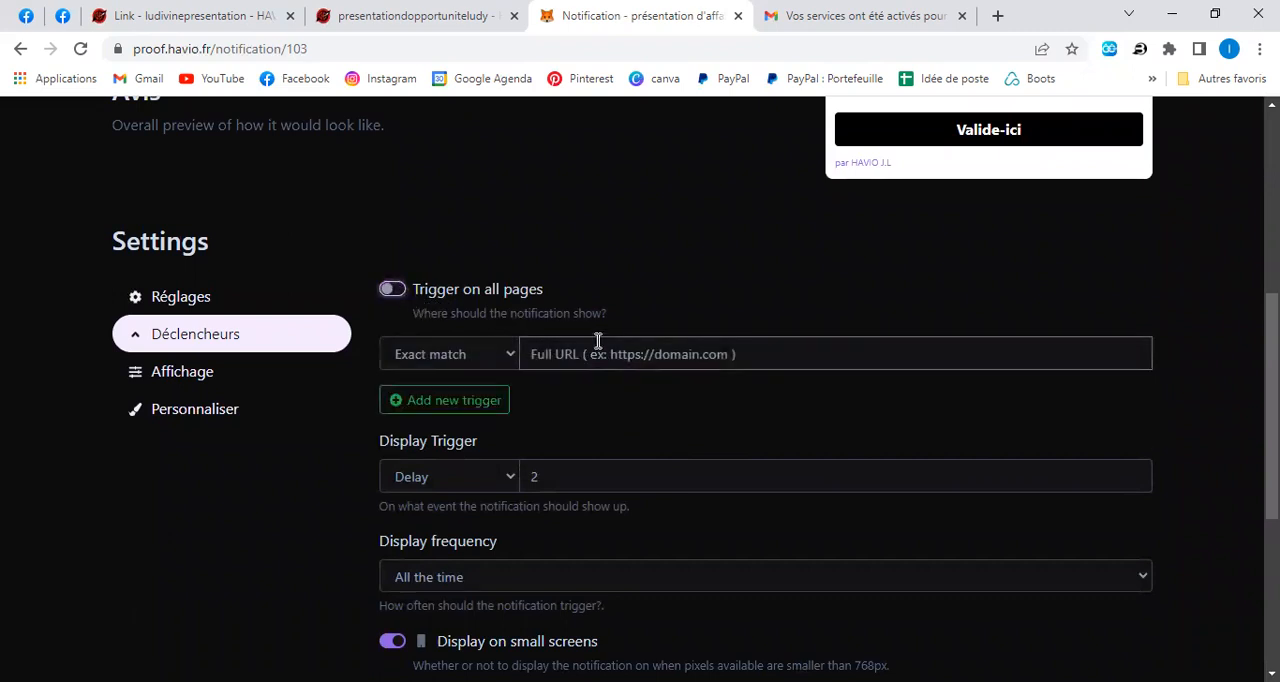
{"action": "right_click", "coordinate": [597, 351]}
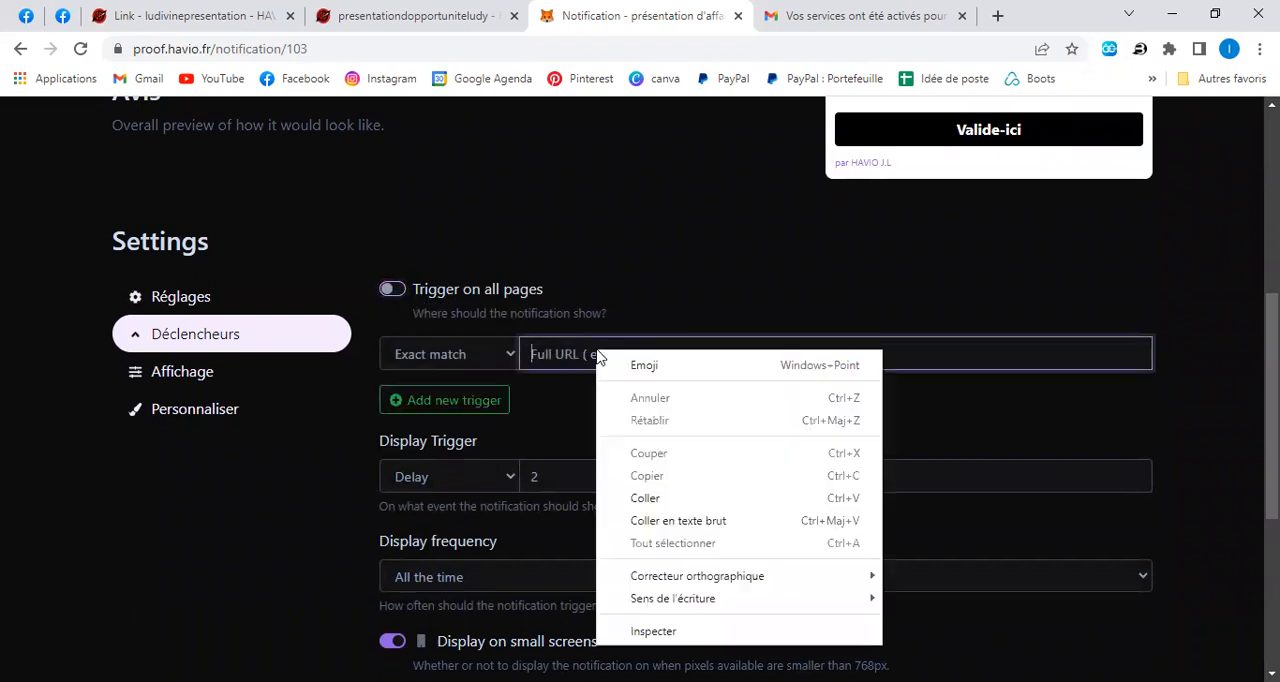
{"action": "left_click", "coordinate": [644, 499]}
Set the notification's display trigger delay to 0 seconds.
{"action": "scroll", "coordinate": [669, 440], "scroll_direction": "down", "scroll_amount": 2}
{"action": "left_click", "coordinate": [575, 291]}
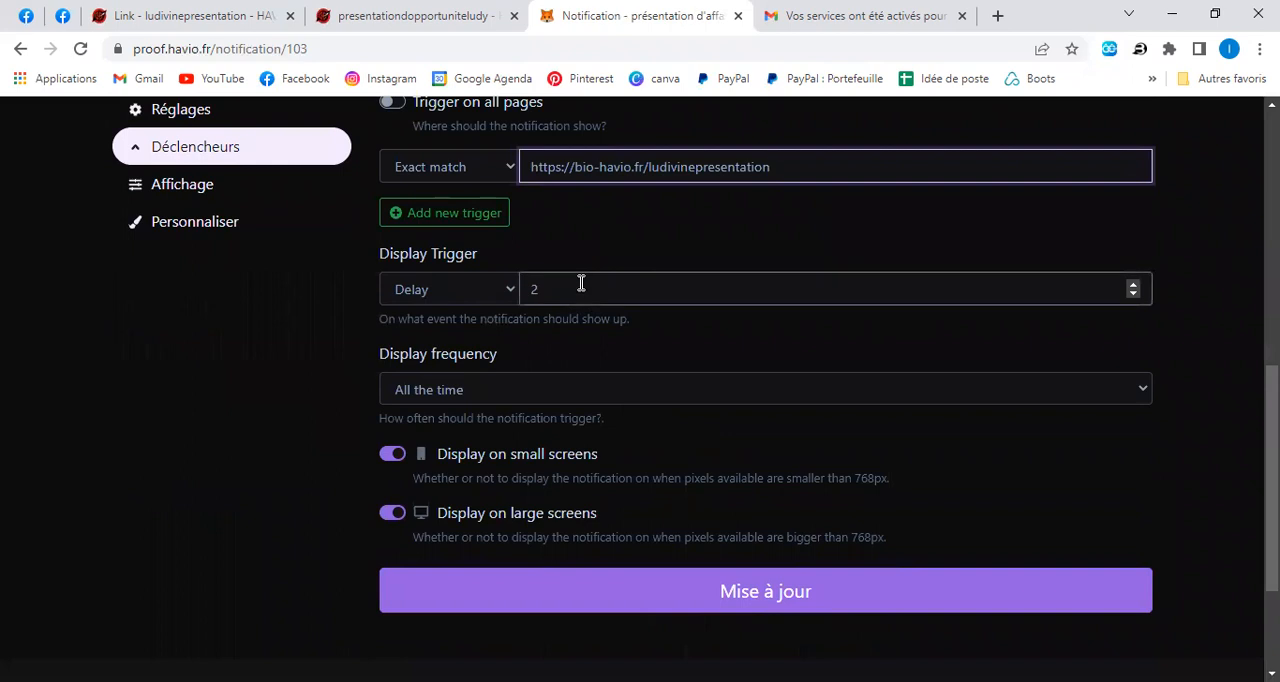
{"action": "key", "text": "BackSpace"}
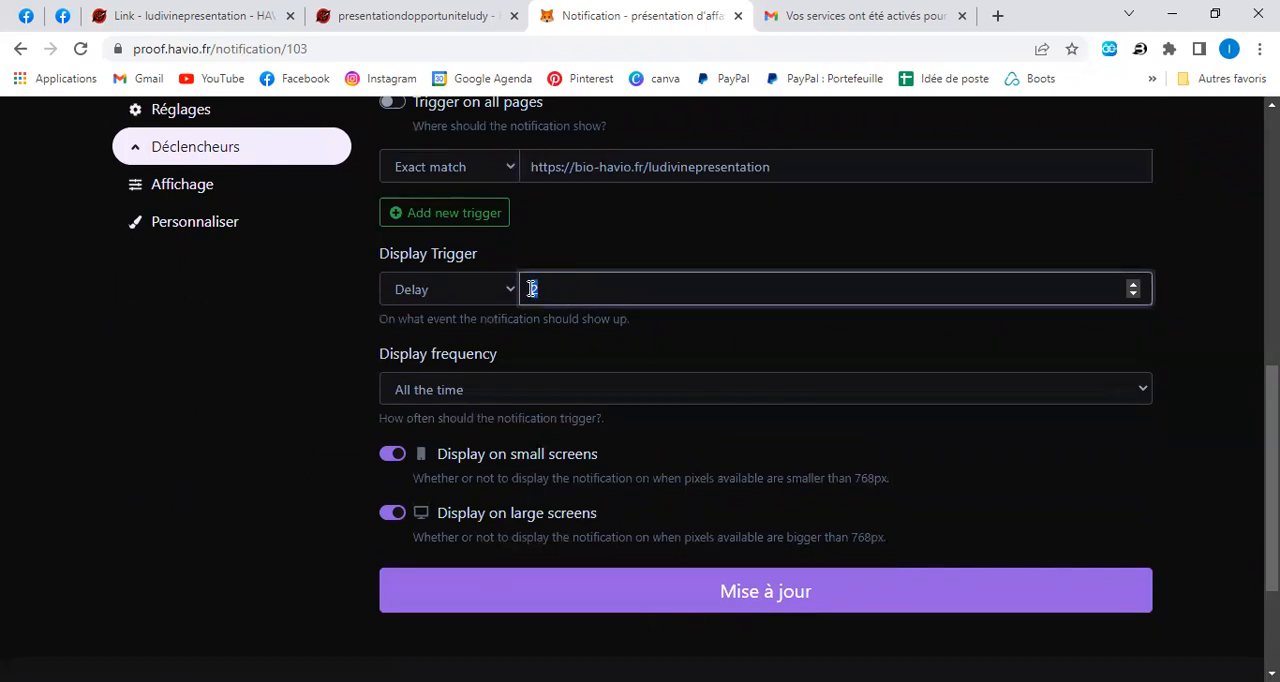
{"action": "key", "text": "BackSpace"}
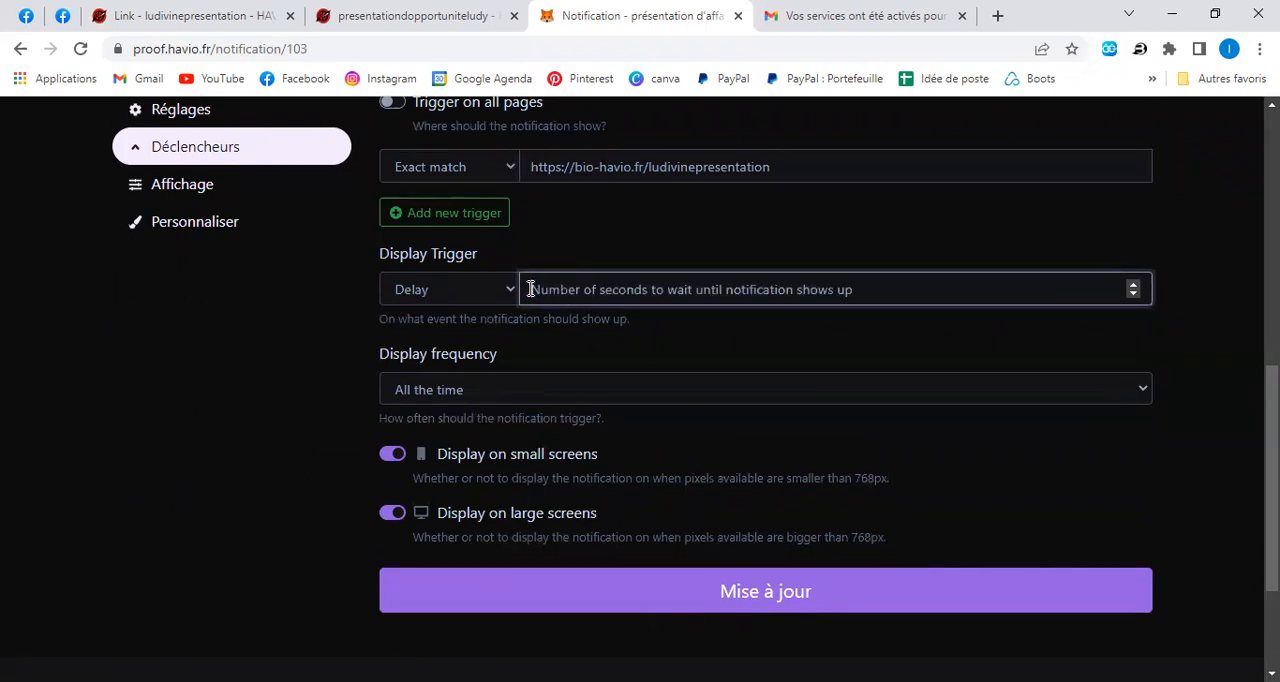
{"action": "type", "text": "0"}
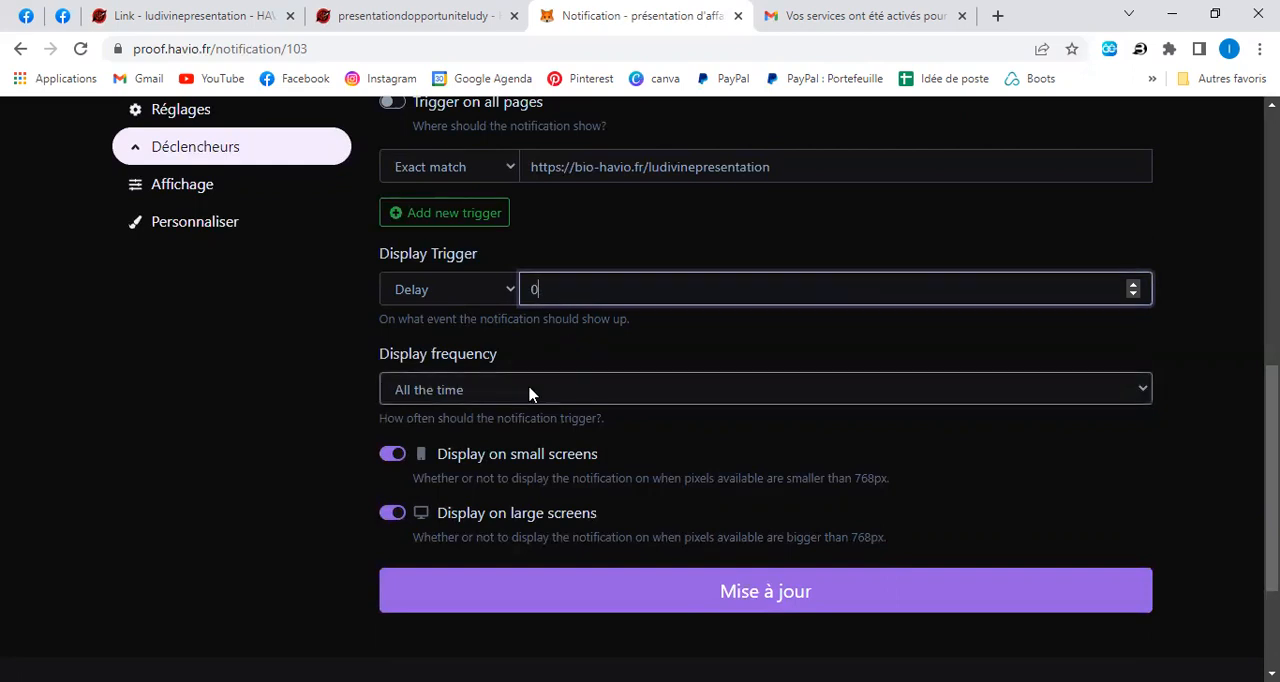
Translate the page into French and save the notification's trigger settings.
{"action": "right_click", "coordinate": [312, 372]}
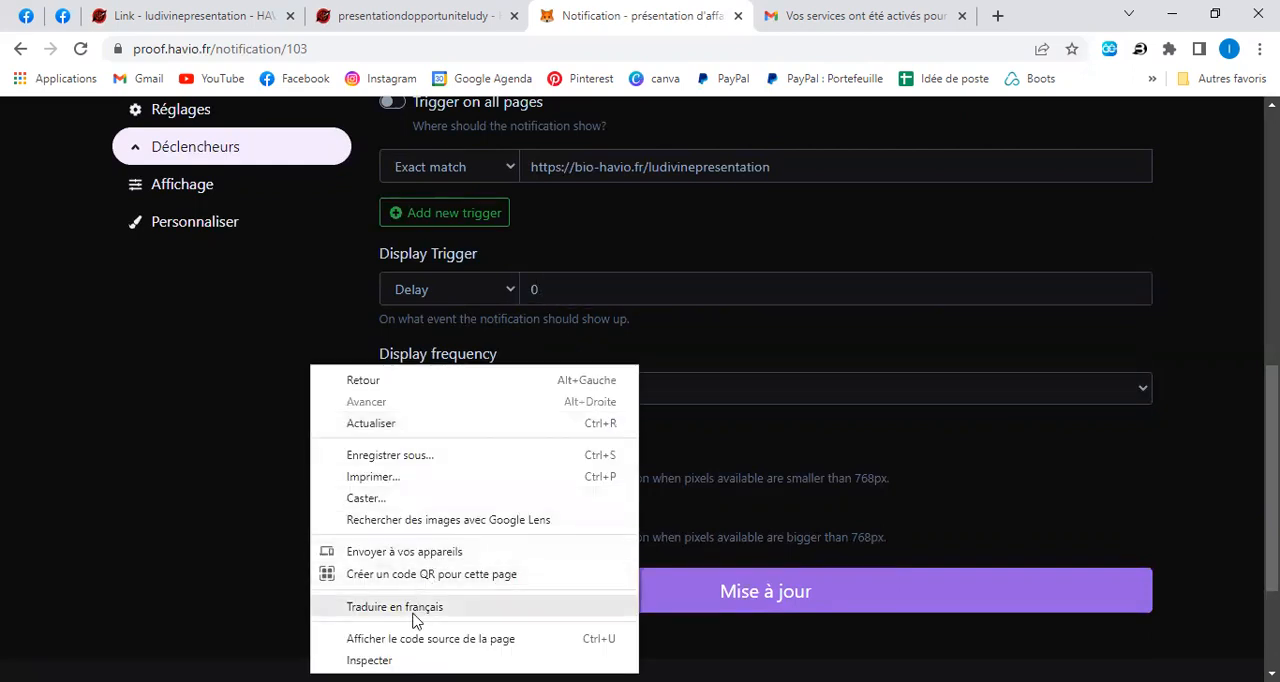
{"action": "left_click", "coordinate": [416, 608]}
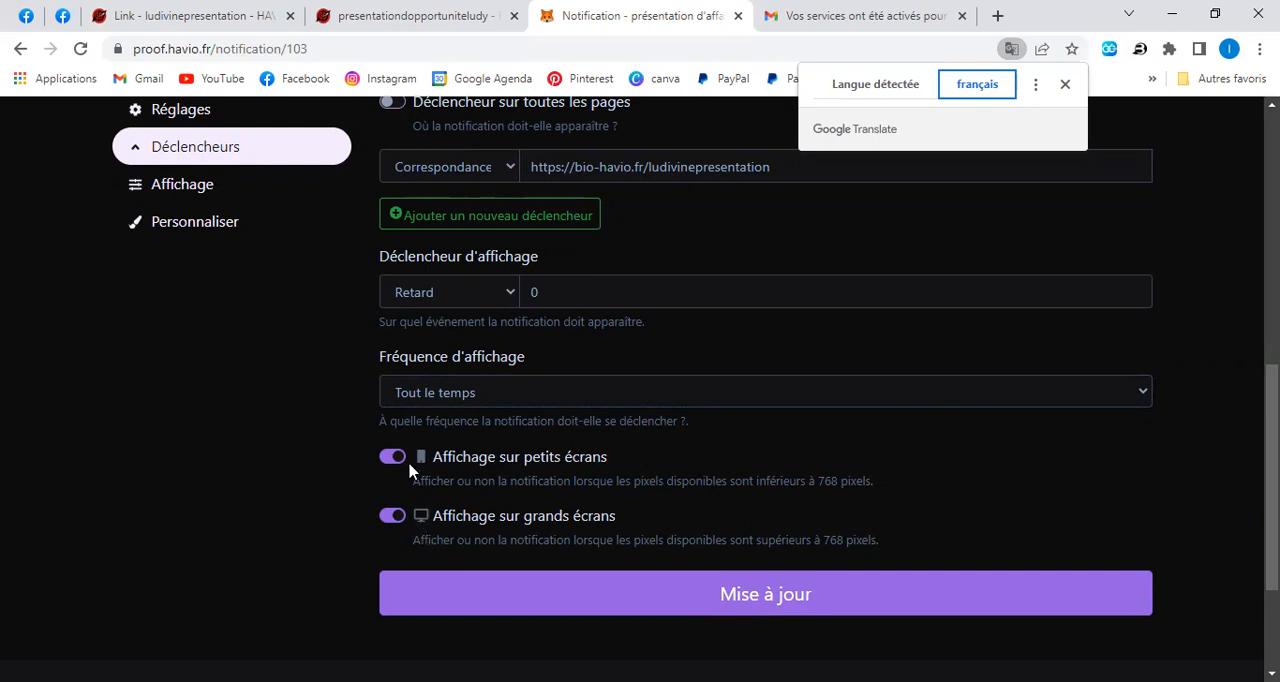
{"action": "left_click", "coordinate": [714, 596]}
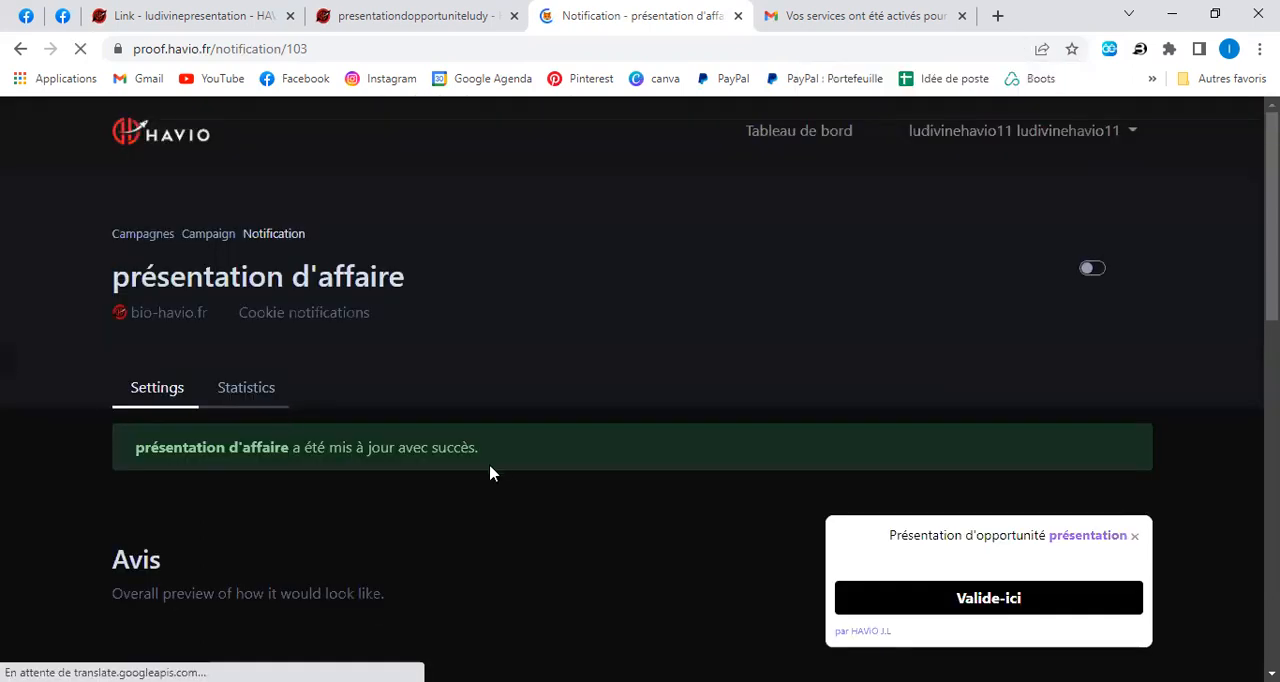
Open the notification's display settings, translate them into French and set the direction to "De droite à gauche".
{"action": "scroll", "coordinate": [490, 473], "scroll_direction": "down", "scroll_amount": 7}
{"action": "left_click", "coordinate": [205, 190]}
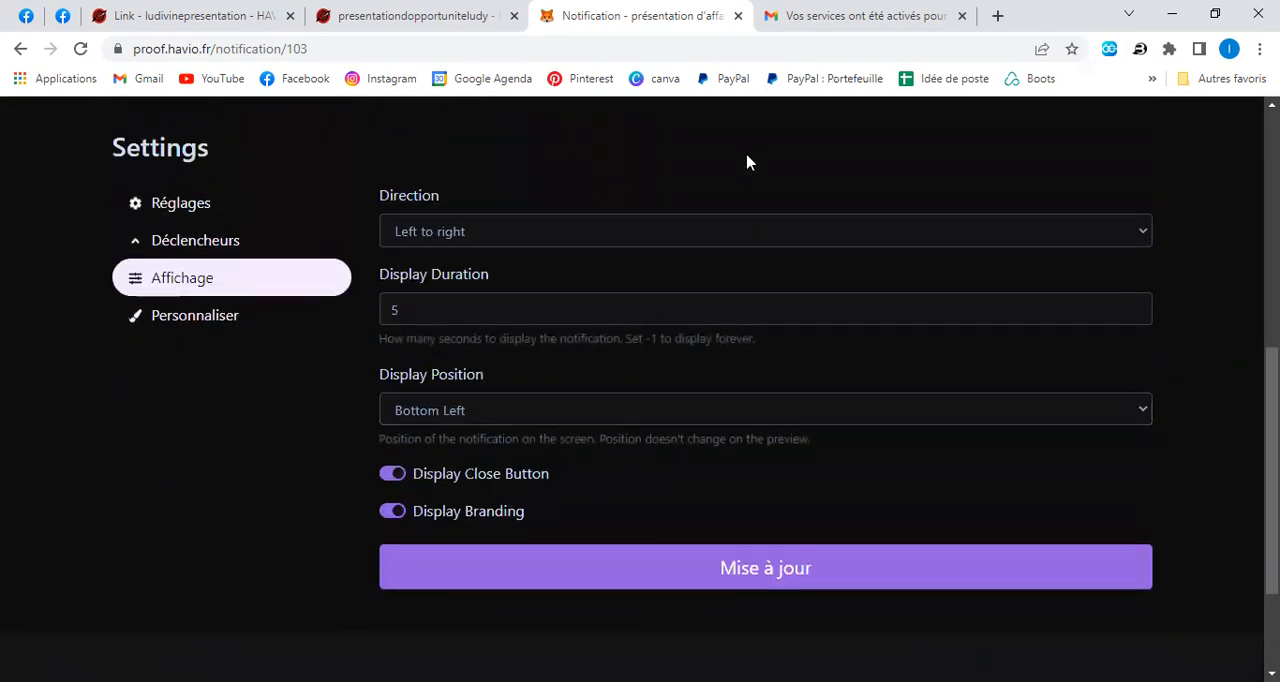
{"action": "right_click", "coordinate": [746, 162]}
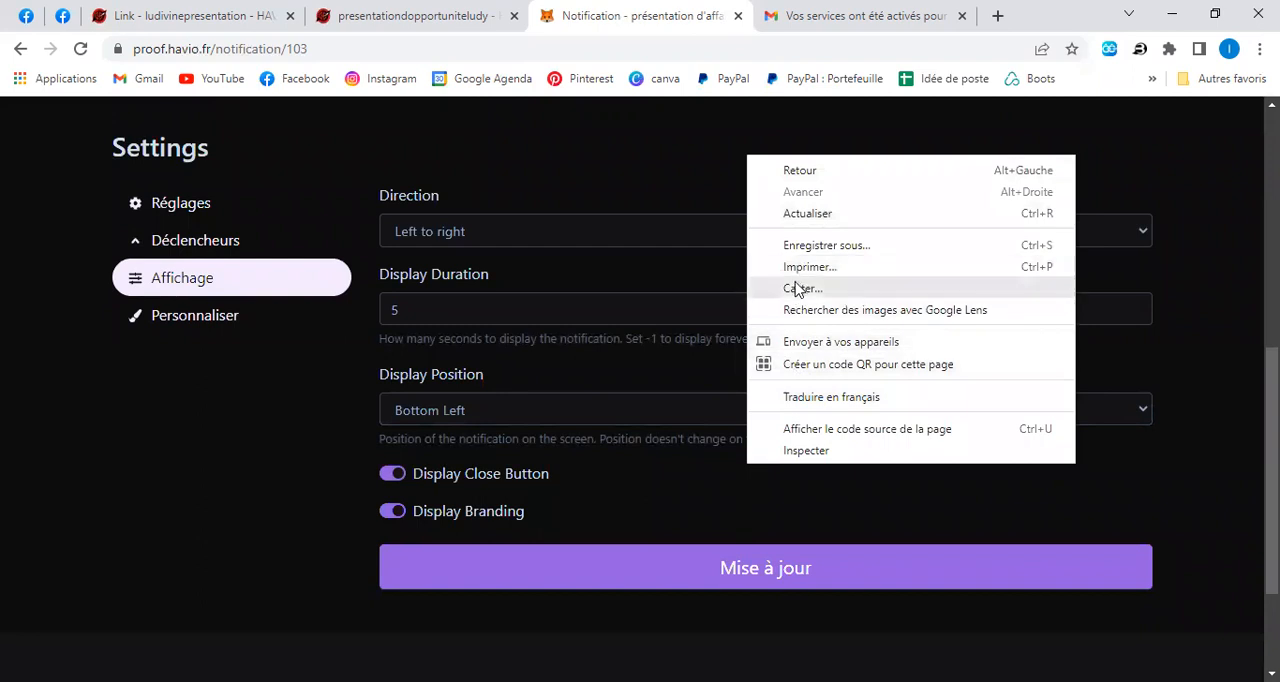
{"action": "left_click", "coordinate": [800, 398]}
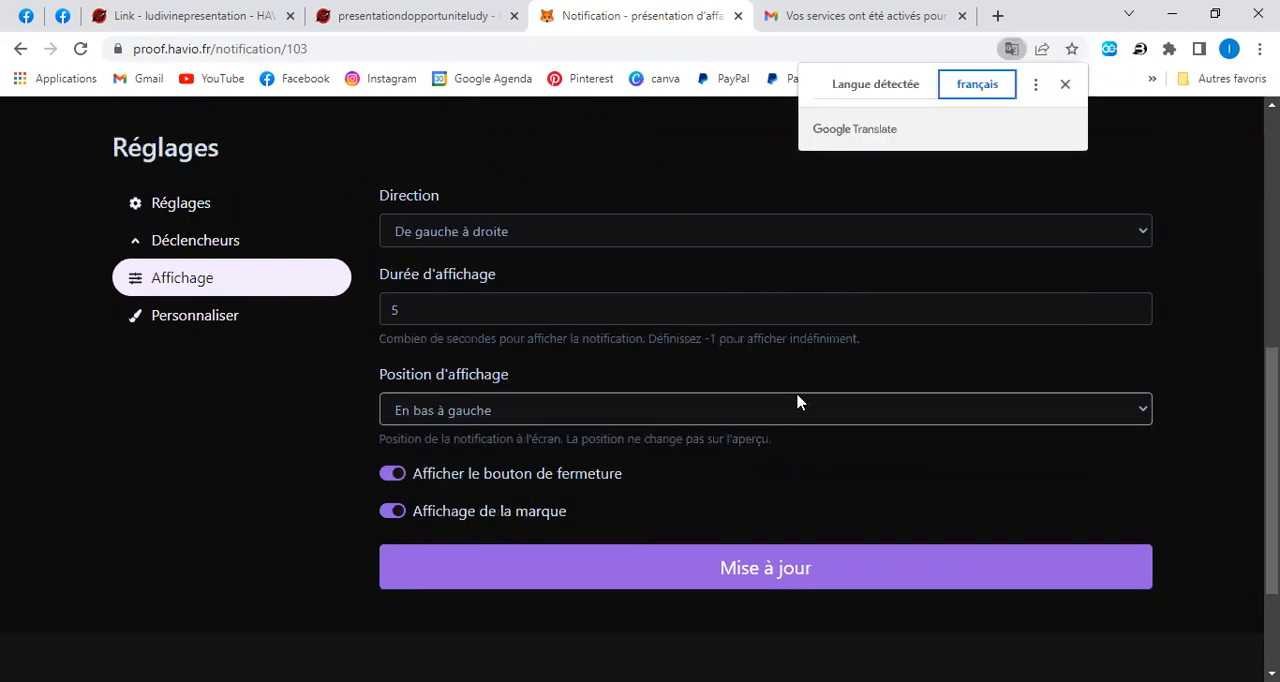
{"action": "left_click", "coordinate": [1025, 236]}
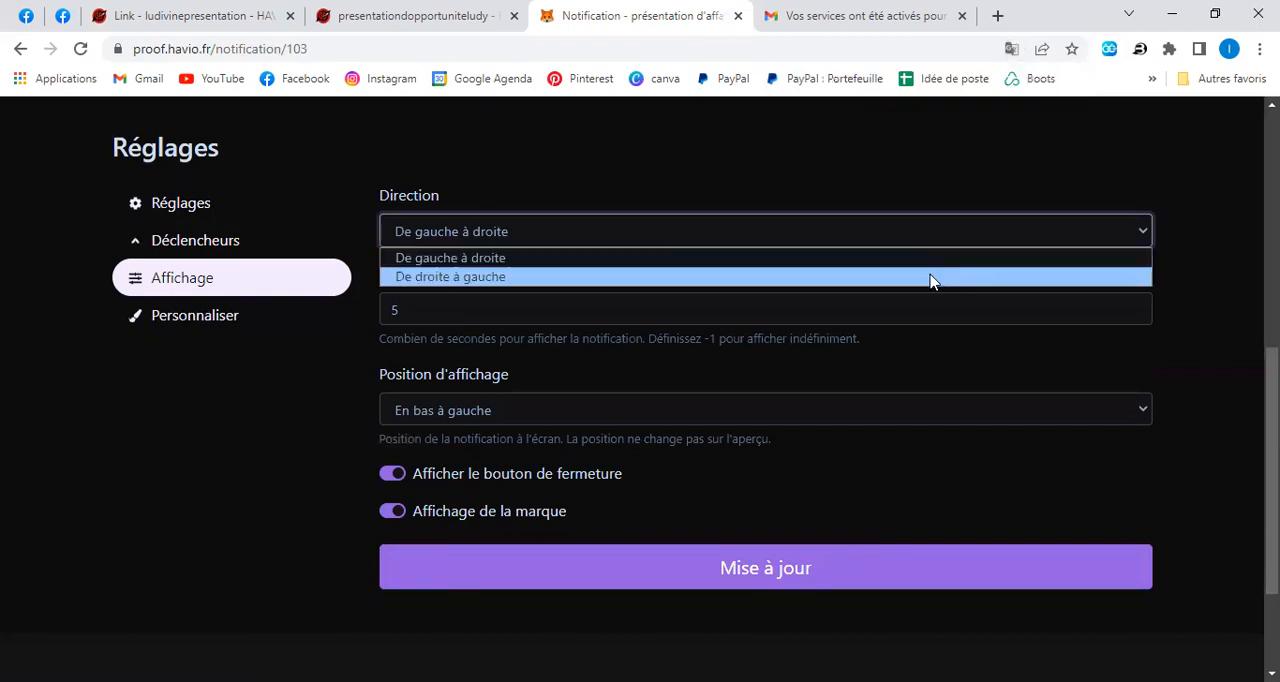
{"action": "left_click", "coordinate": [930, 277]}
Set the display duration to 6000 seconds and the display position to "Milieu gauche".
{"action": "left_click_drag", "start_coordinate": [405, 310], "coordinate": [383, 309]}
{"action": "type", "text": "6000"}
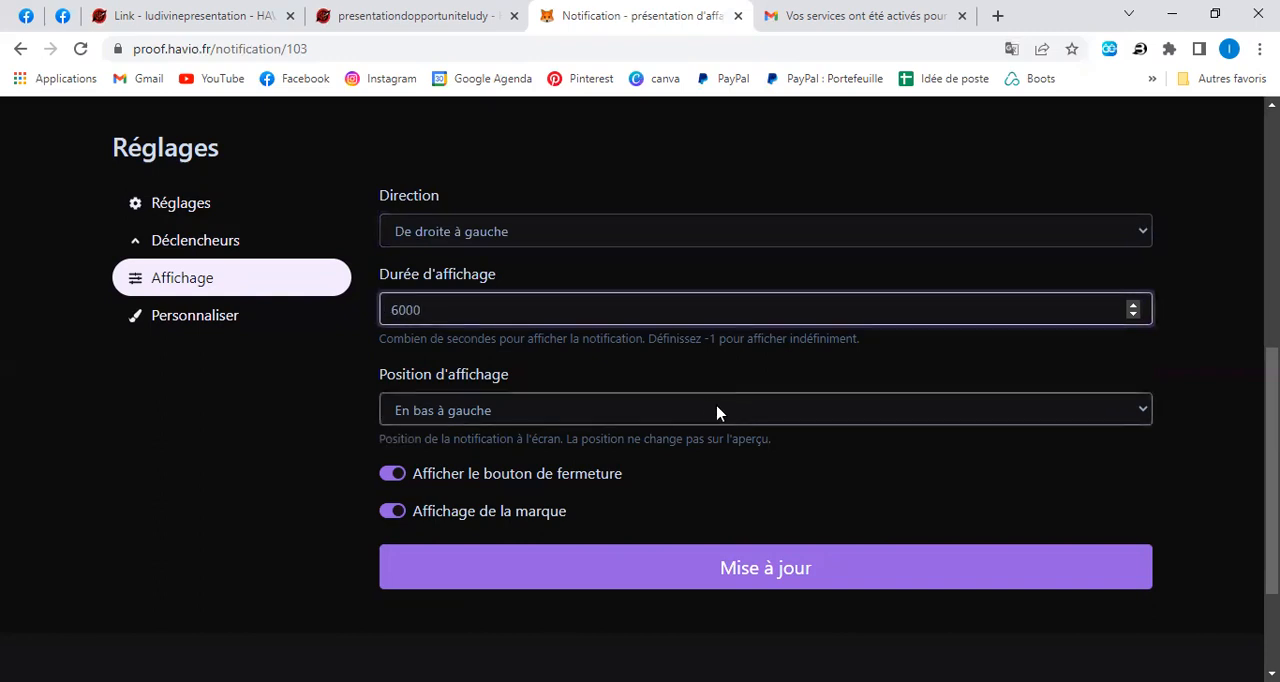
{"action": "left_click", "coordinate": [600, 420]}
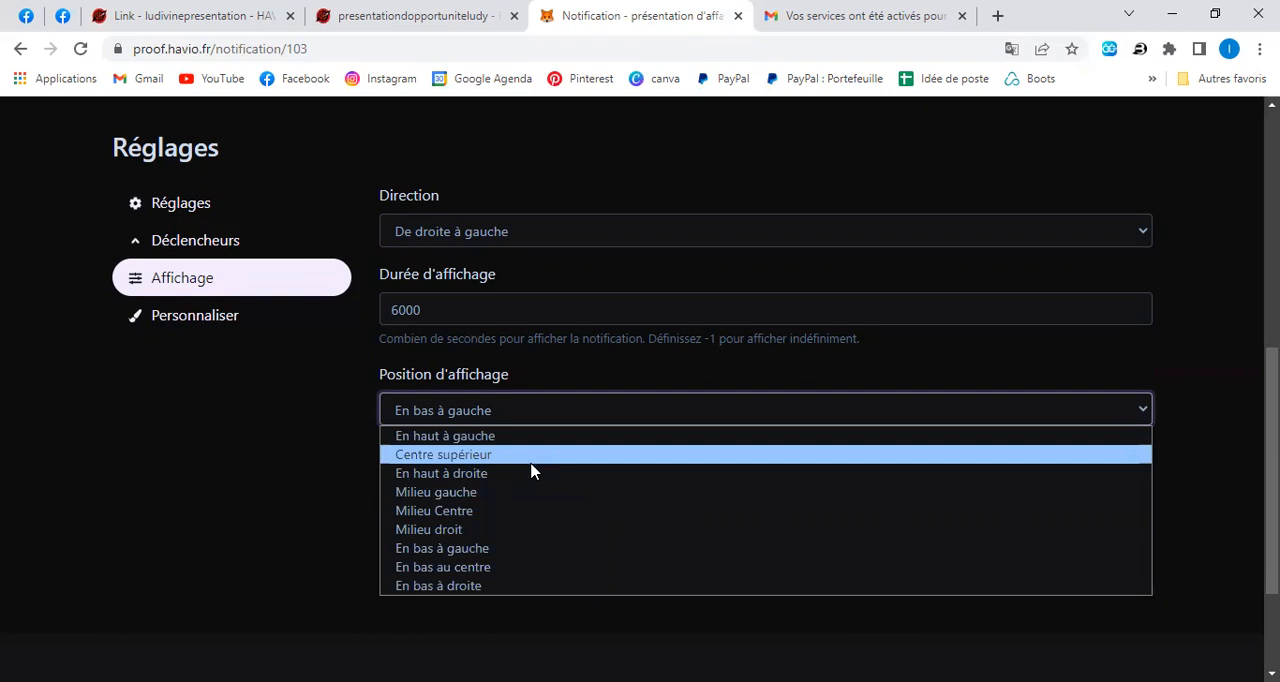
{"action": "left_click", "coordinate": [480, 494]}
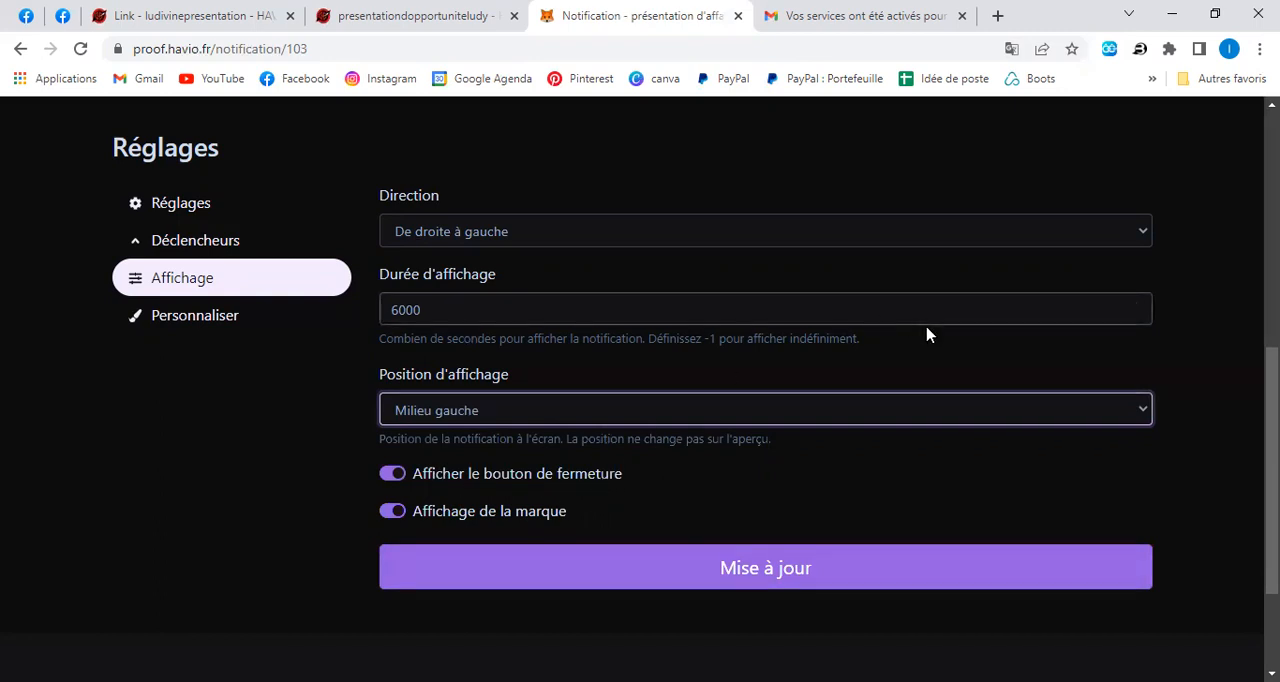
Check the notification preview and save the display settings.
{"action": "scroll", "coordinate": [1072, 281], "scroll_direction": "up", "scroll_amount": 4}
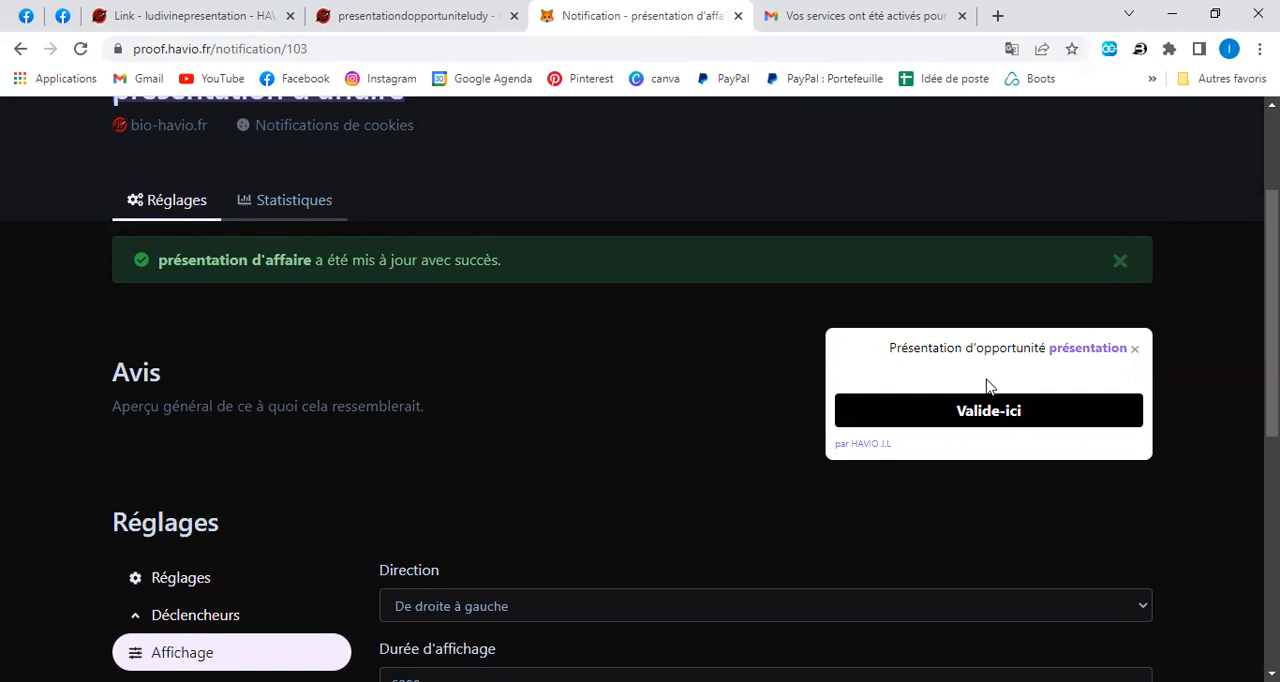
{"action": "scroll", "coordinate": [987, 386], "scroll_direction": "down", "scroll_amount": 1}
{"action": "scroll", "coordinate": [987, 386], "scroll_direction": "down", "scroll_amount": 5}
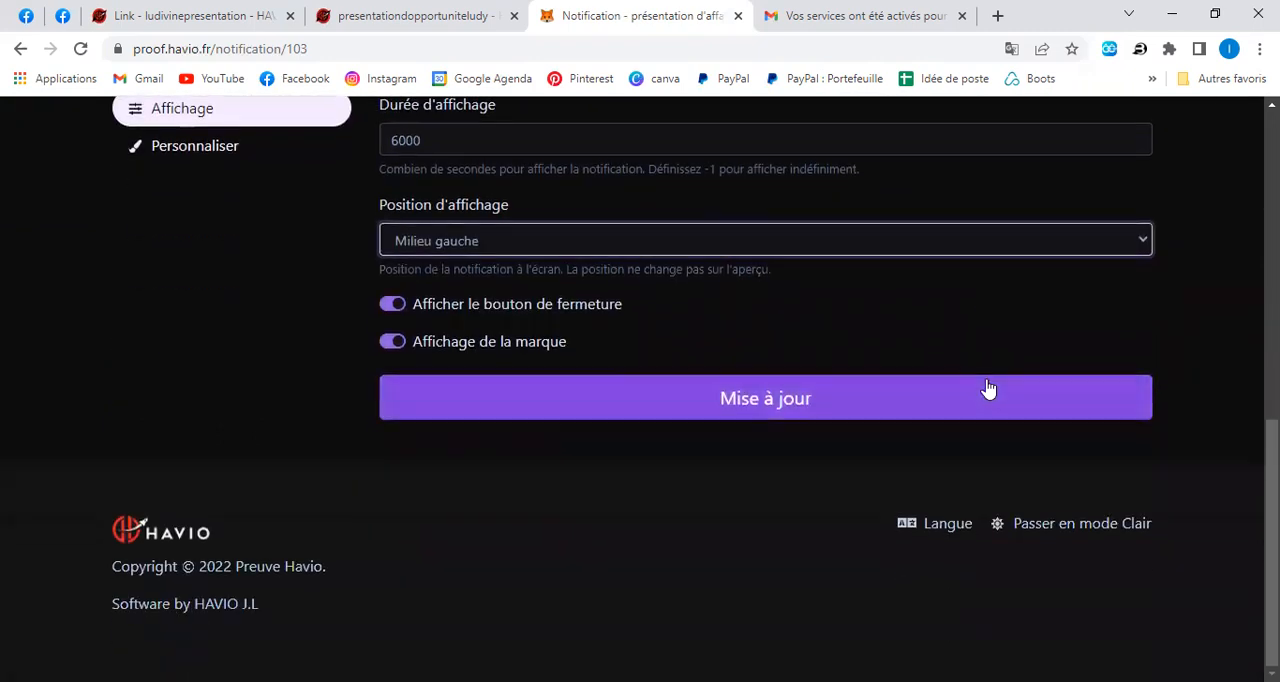
{"action": "left_click", "coordinate": [752, 401]}
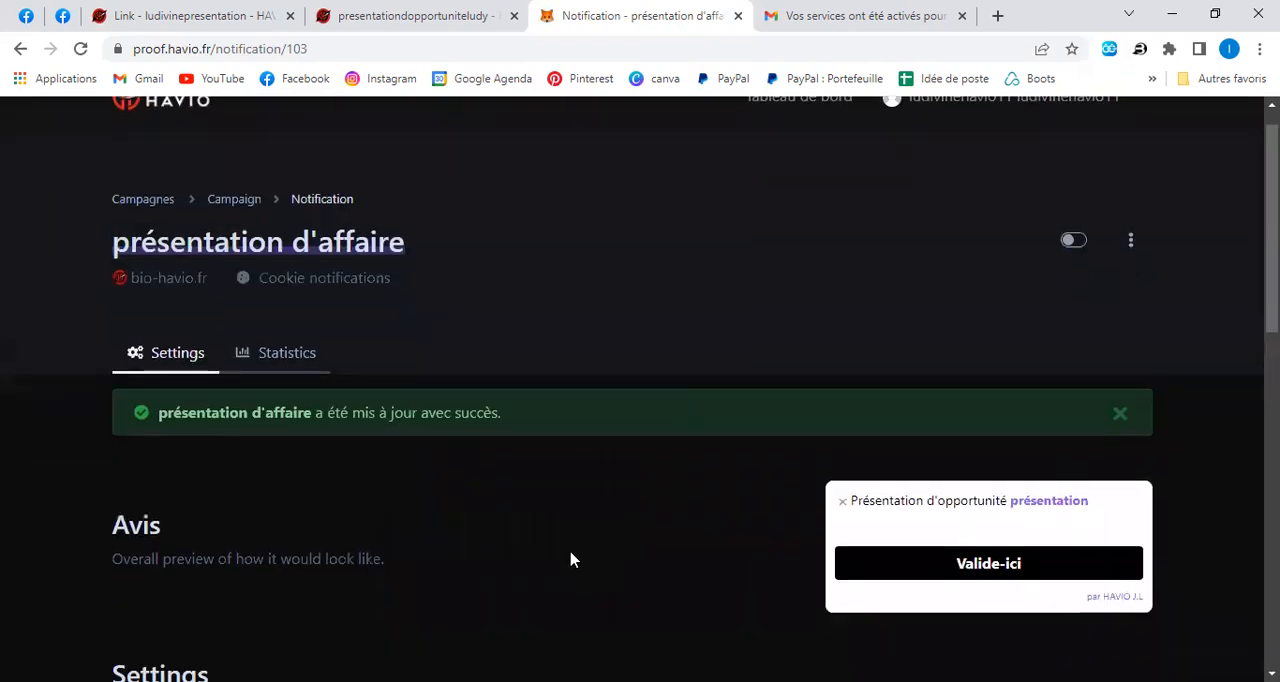
Open the notification's customization settings, translate them into French and set the description color to dark red #911414.
{"action": "scroll", "coordinate": [520, 545], "scroll_direction": "down", "scroll_amount": 6}
{"action": "left_click", "coordinate": [232, 325]}
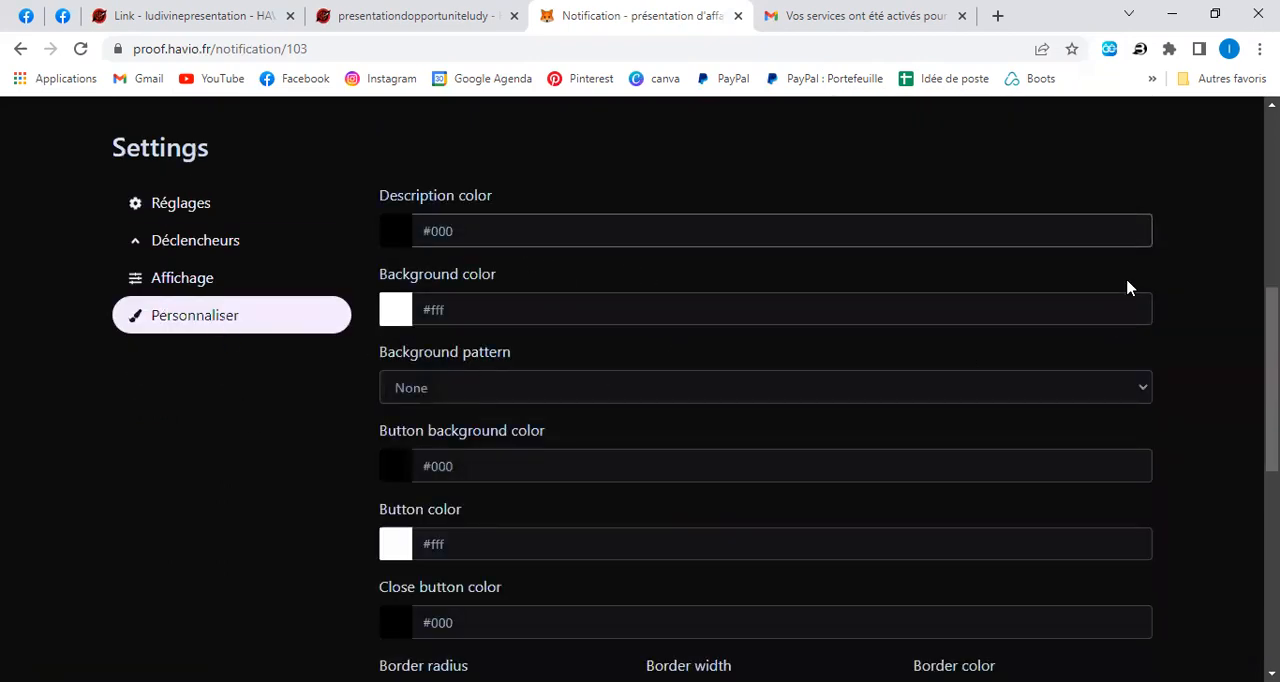
{"action": "right_click", "coordinate": [1051, 156]}
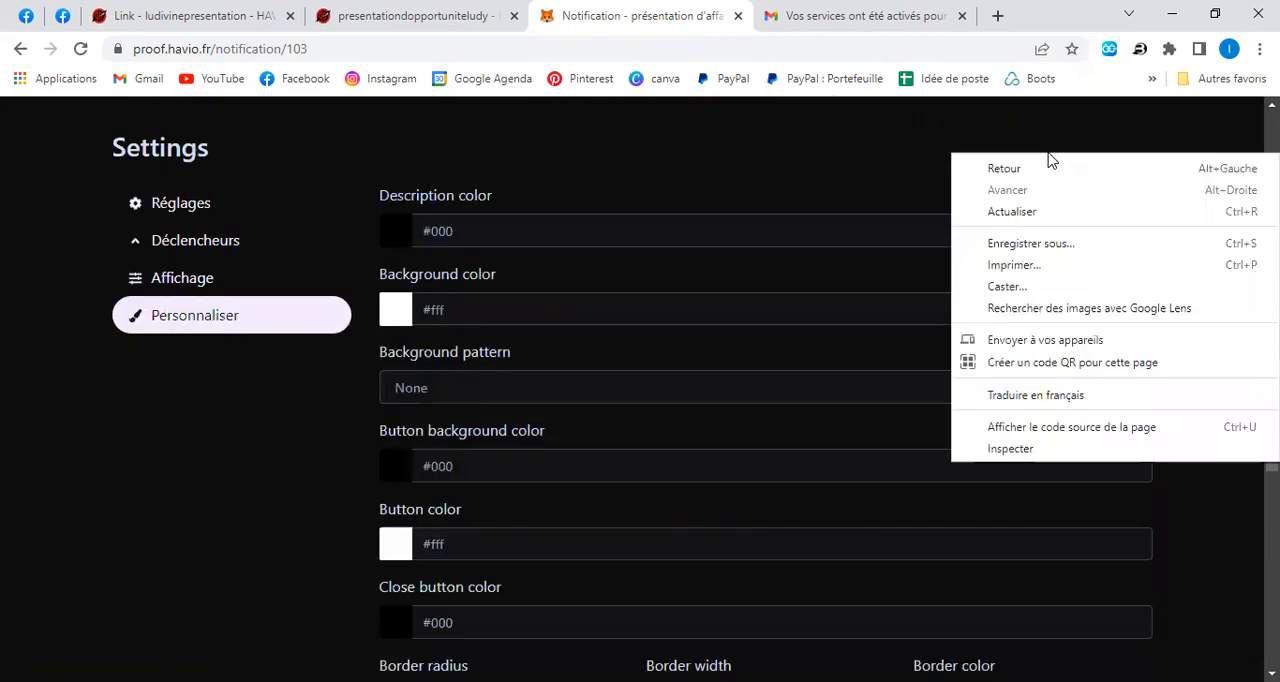
{"action": "left_click", "coordinate": [1008, 397]}
{"action": "left_click", "coordinate": [395, 238]}
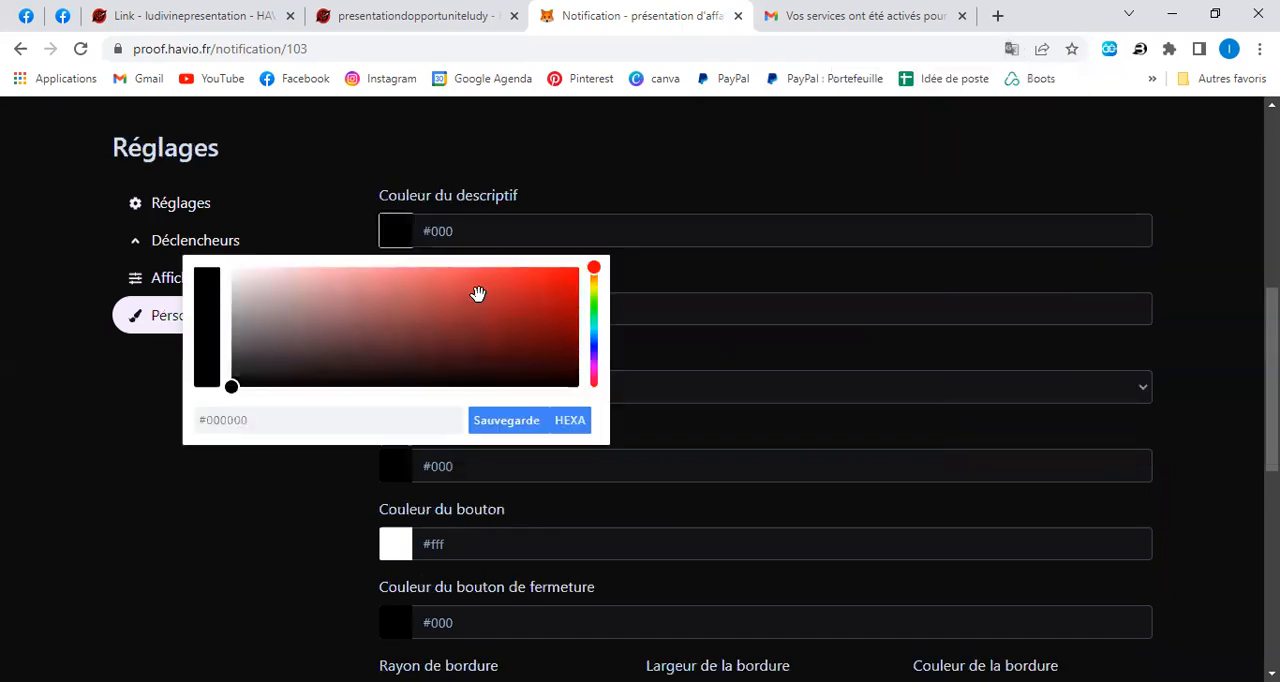
{"action": "left_click", "coordinate": [531, 318]}
{"action": "left_click", "coordinate": [506, 423]}
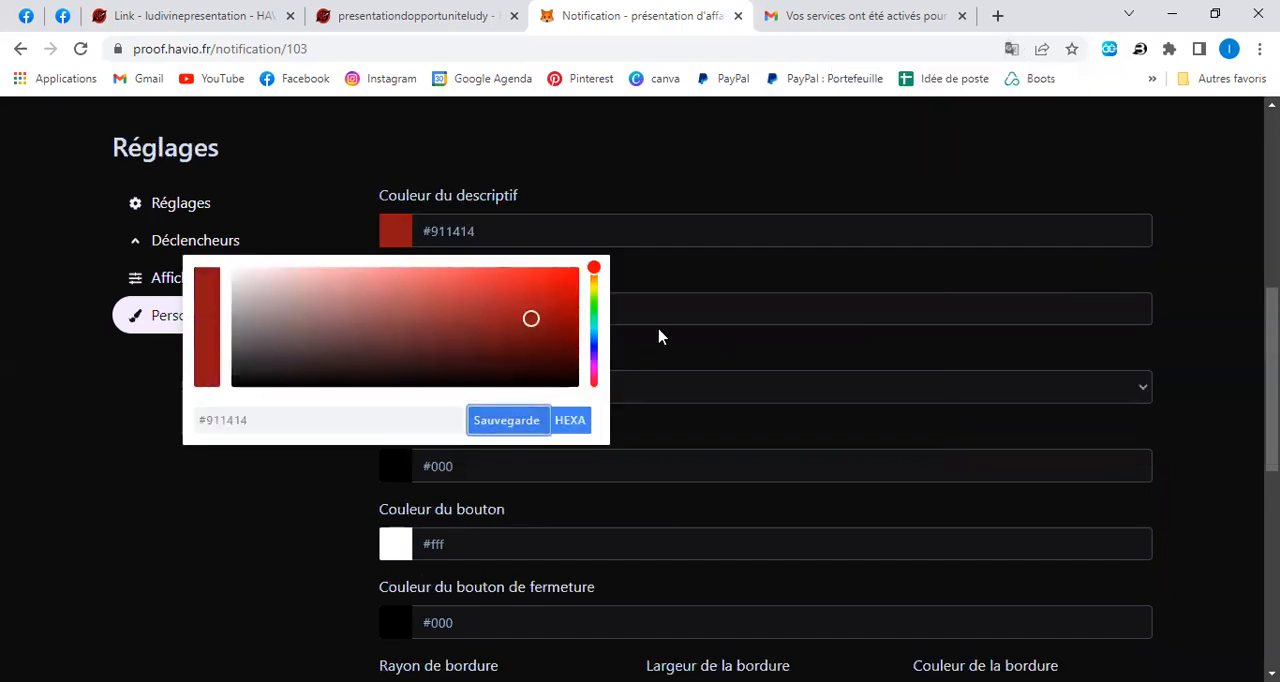
{"action": "left_click", "coordinate": [733, 313]}
Set the notification's background color to #B46B6B.
{"action": "left_click", "coordinate": [395, 308]}
{"action": "left_click", "coordinate": [371, 378]}
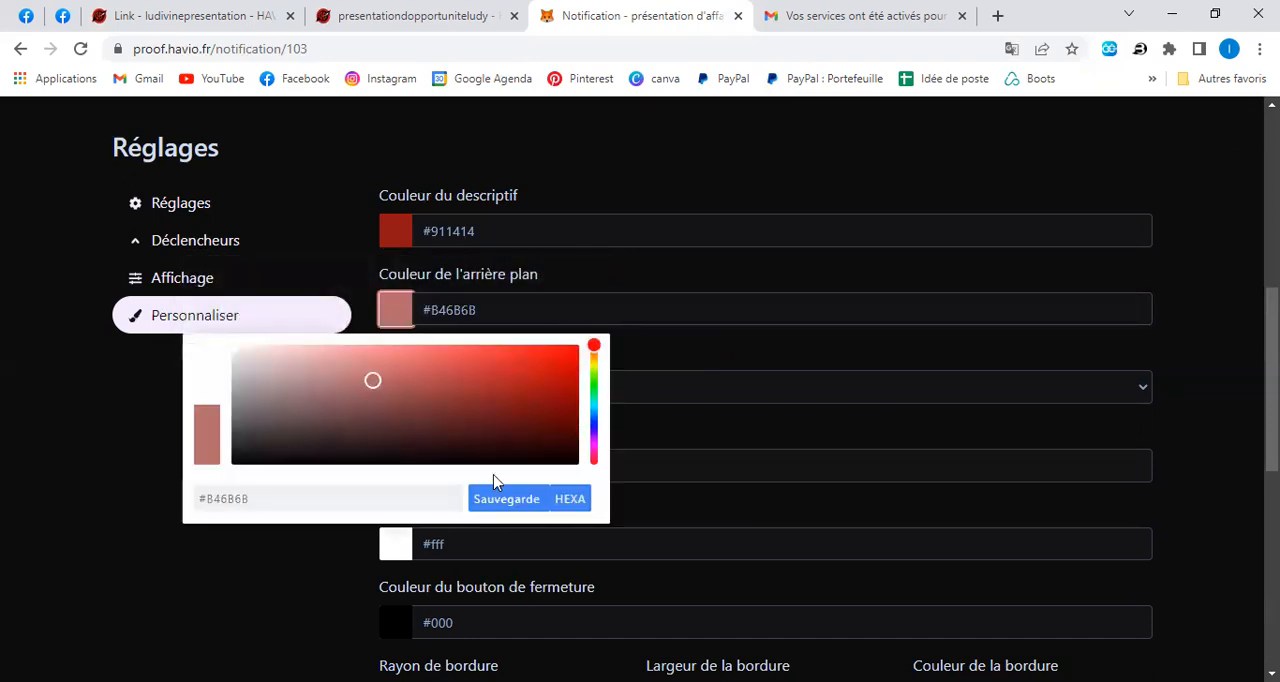
{"action": "left_click", "coordinate": [504, 500]}
Set the background pattern to "Hexagones" and check the look in the notification preview.
{"action": "scroll", "coordinate": [877, 292], "scroll_direction": "down", "scroll_amount": 1}
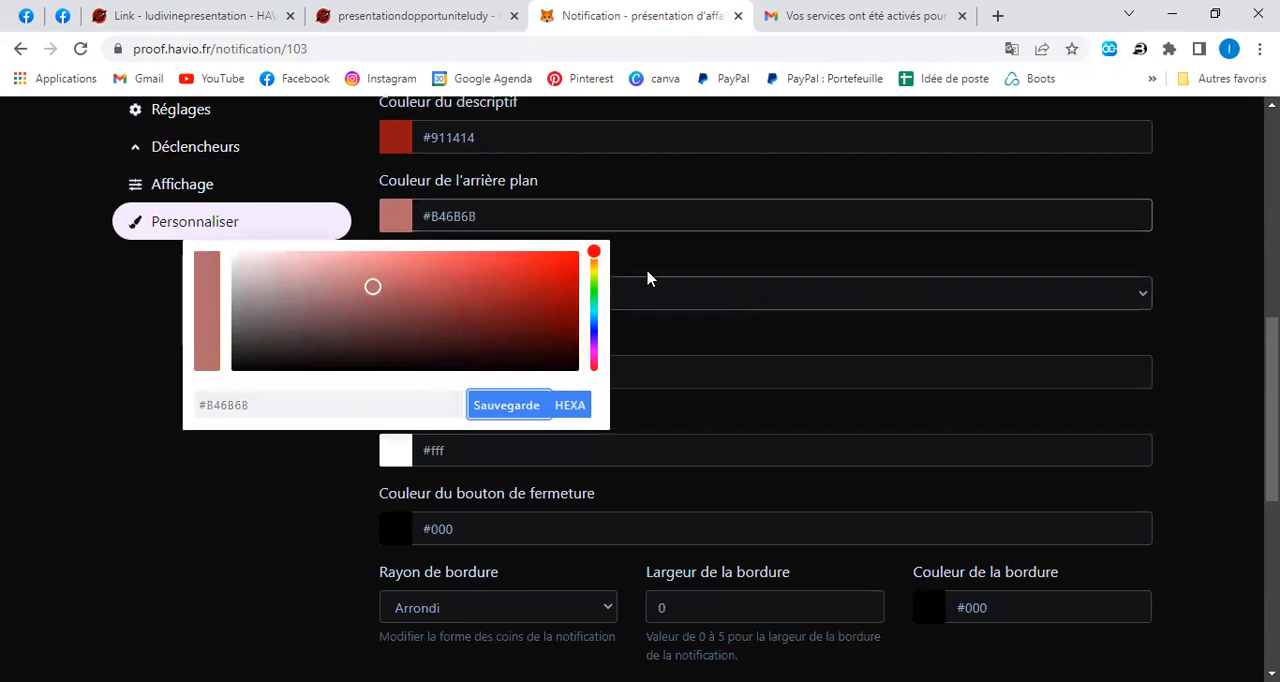
{"action": "left_click", "coordinate": [645, 300]}
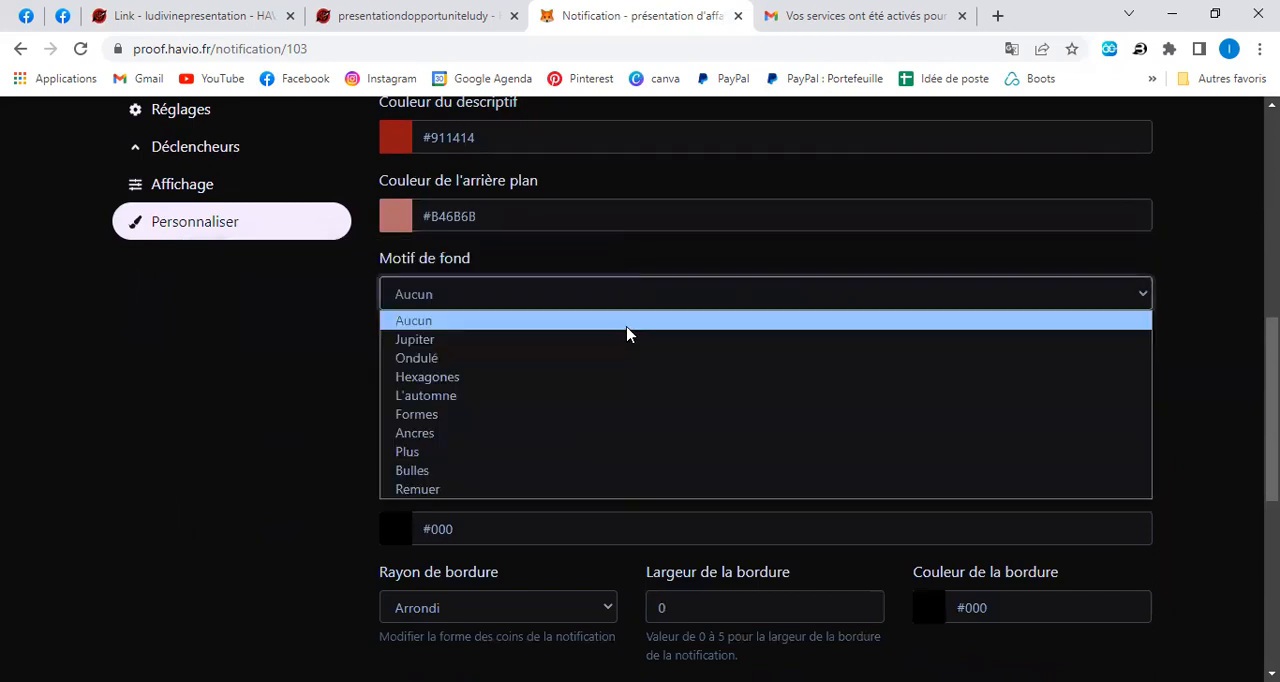
{"action": "left_click", "coordinate": [597, 377]}
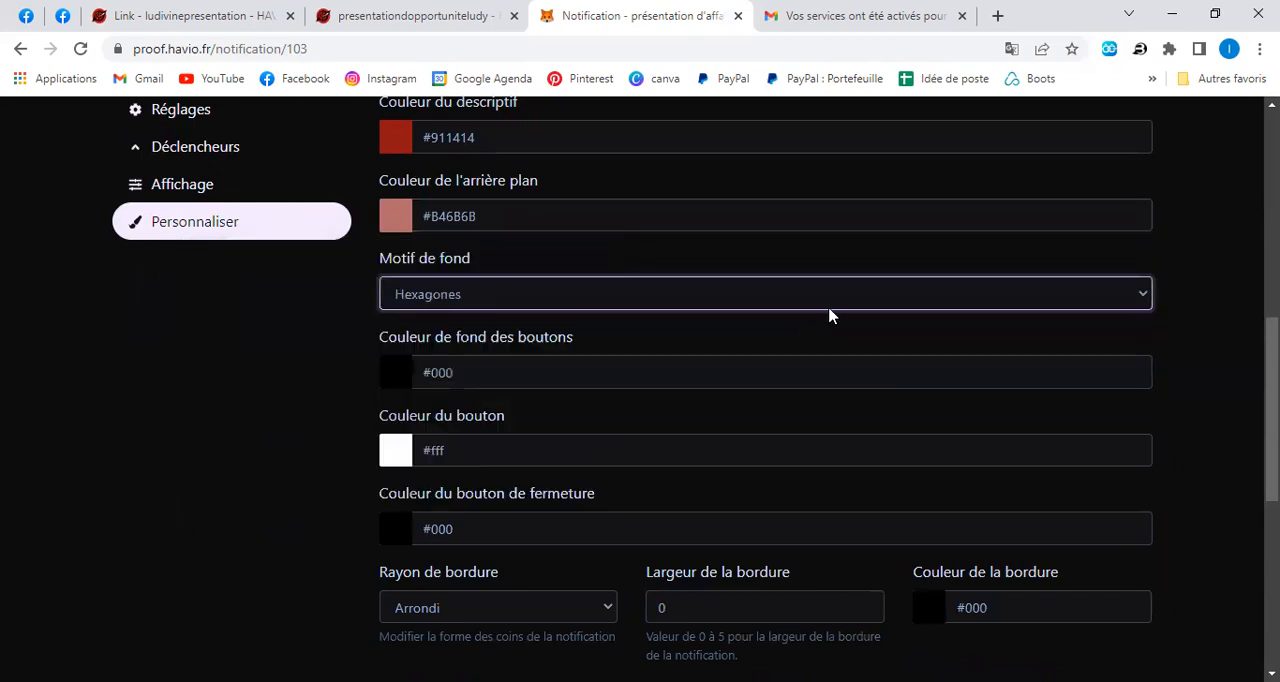
{"action": "scroll", "coordinate": [820, 322], "scroll_direction": "up", "scroll_amount": 3}
{"action": "scroll", "coordinate": [818, 331], "scroll_direction": "up", "scroll_amount": 1}
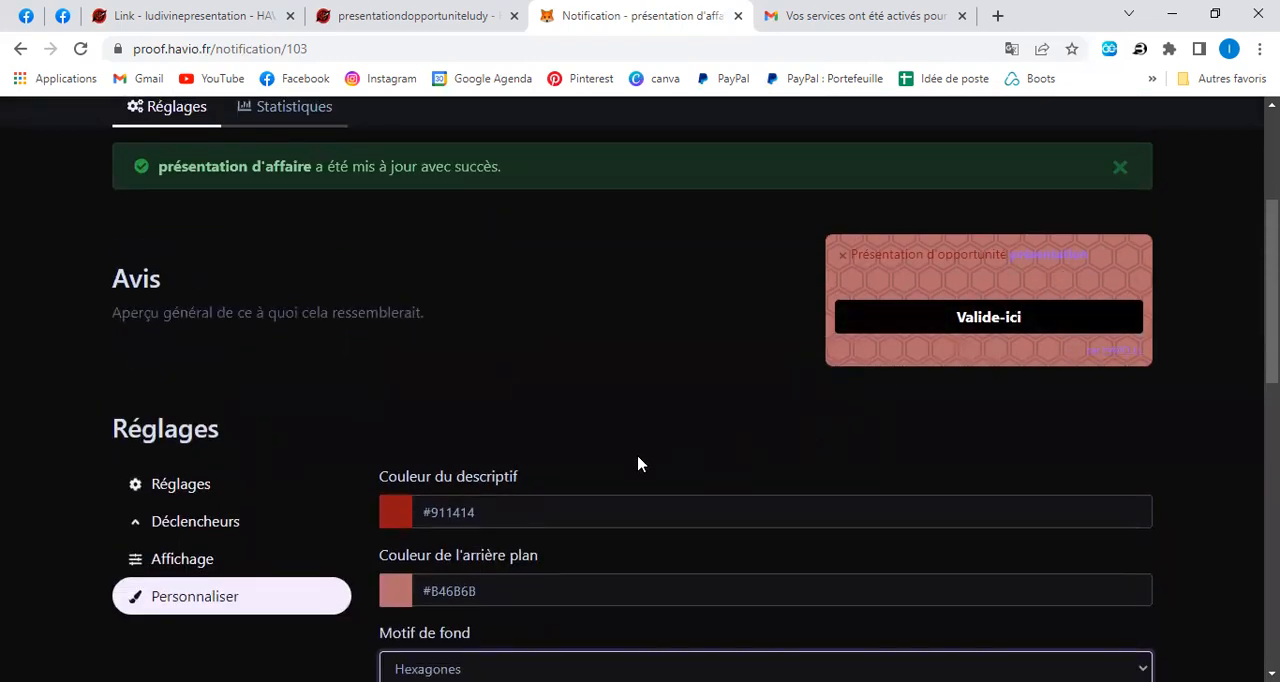
Set the notification's entrance animation to "Glisser vers le bas".
{"action": "scroll", "coordinate": [955, 377], "scroll_direction": "down", "scroll_amount": 4}
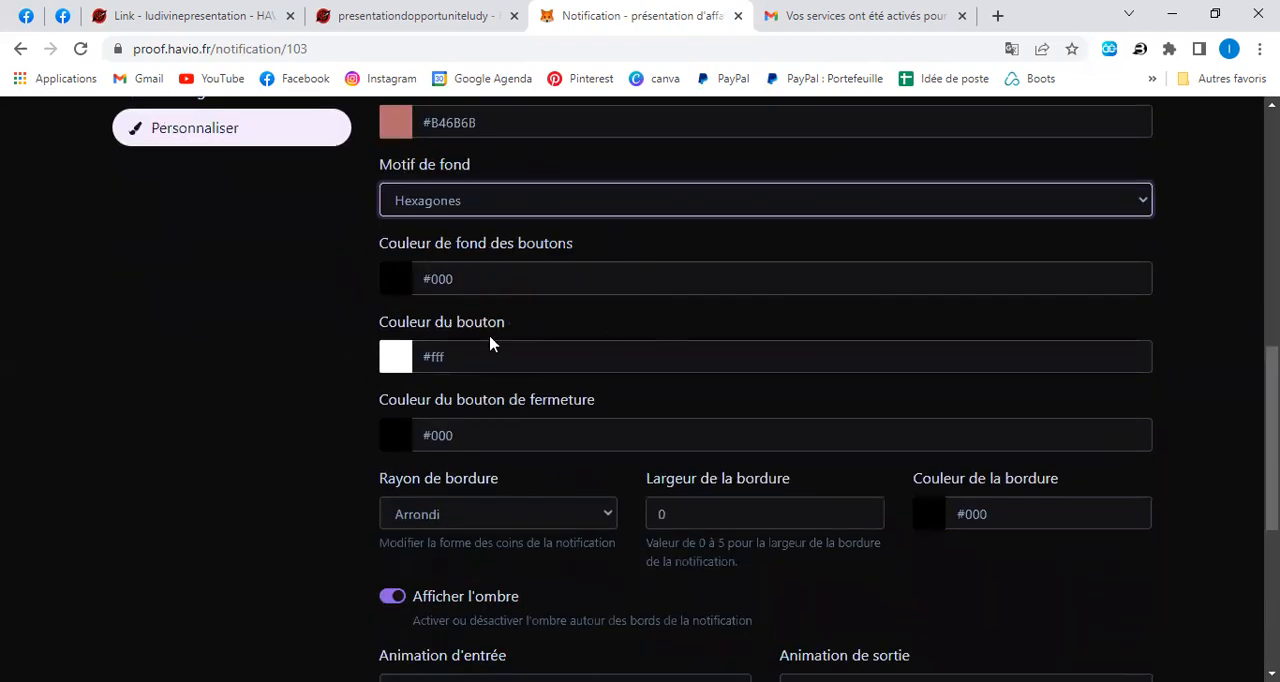
{"action": "scroll", "coordinate": [568, 467], "scroll_direction": "down", "scroll_amount": 1}
{"action": "scroll", "coordinate": [568, 467], "scroll_direction": "down", "scroll_amount": 3}
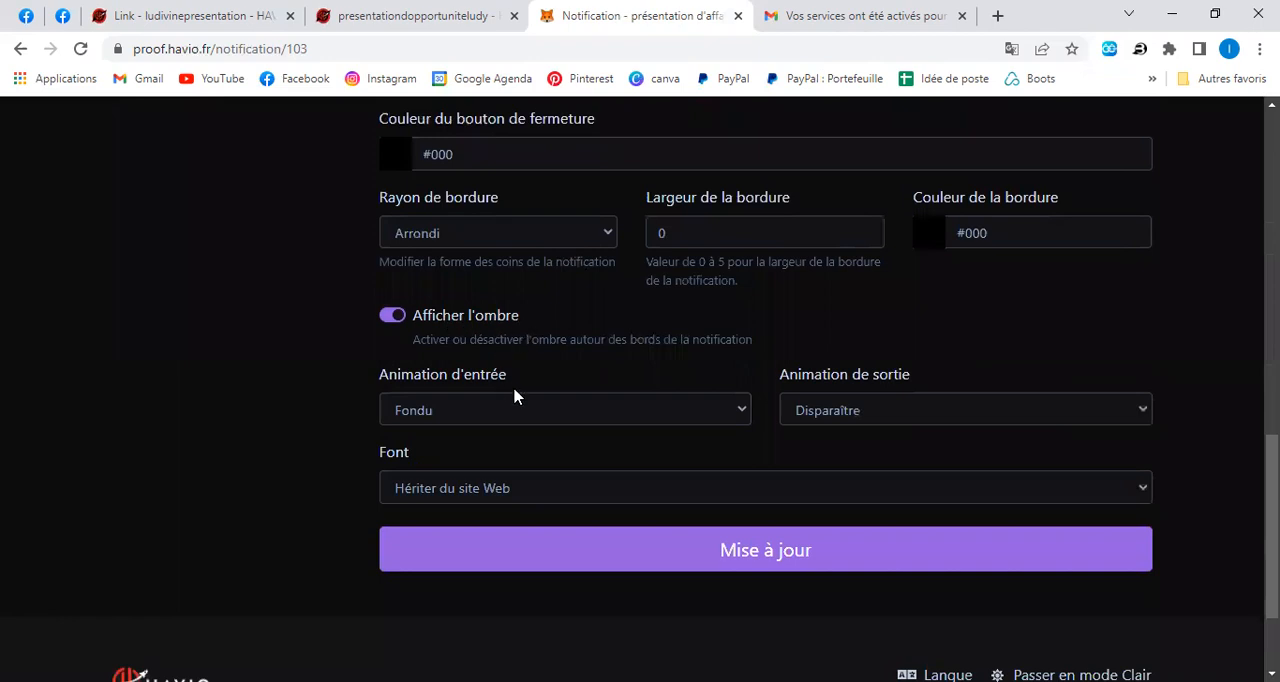
{"action": "left_click", "coordinate": [744, 410]}
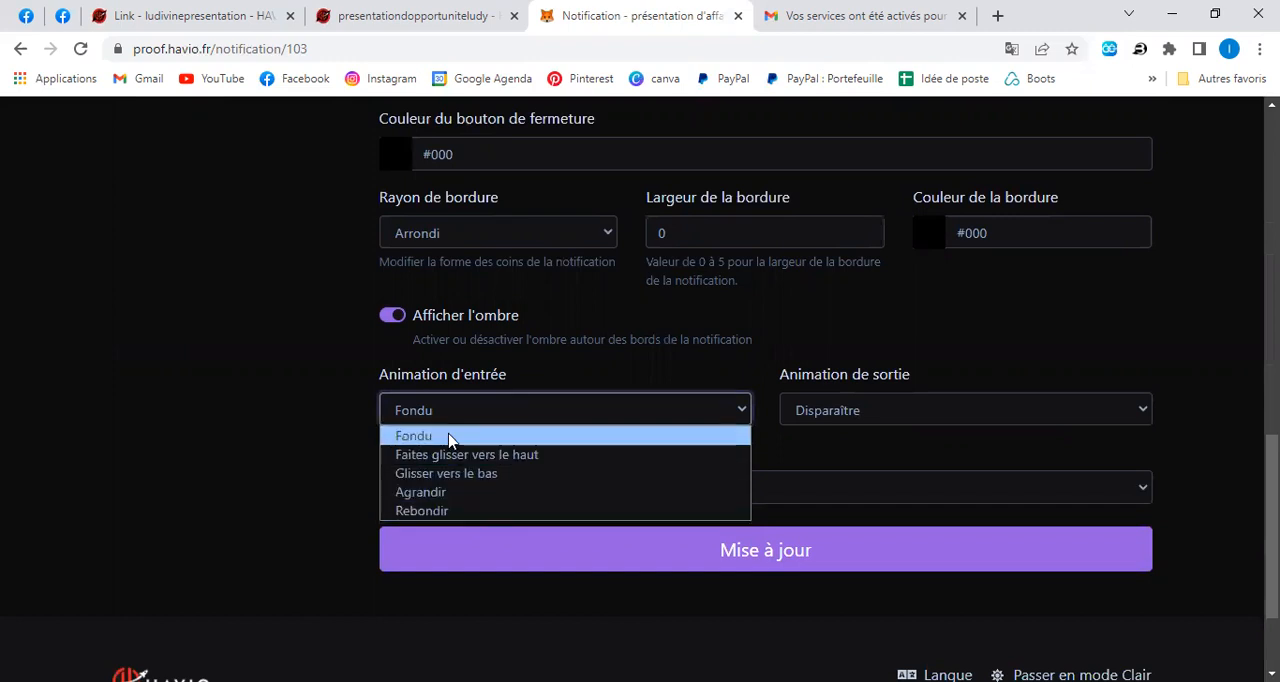
{"action": "left_click", "coordinate": [459, 475]}
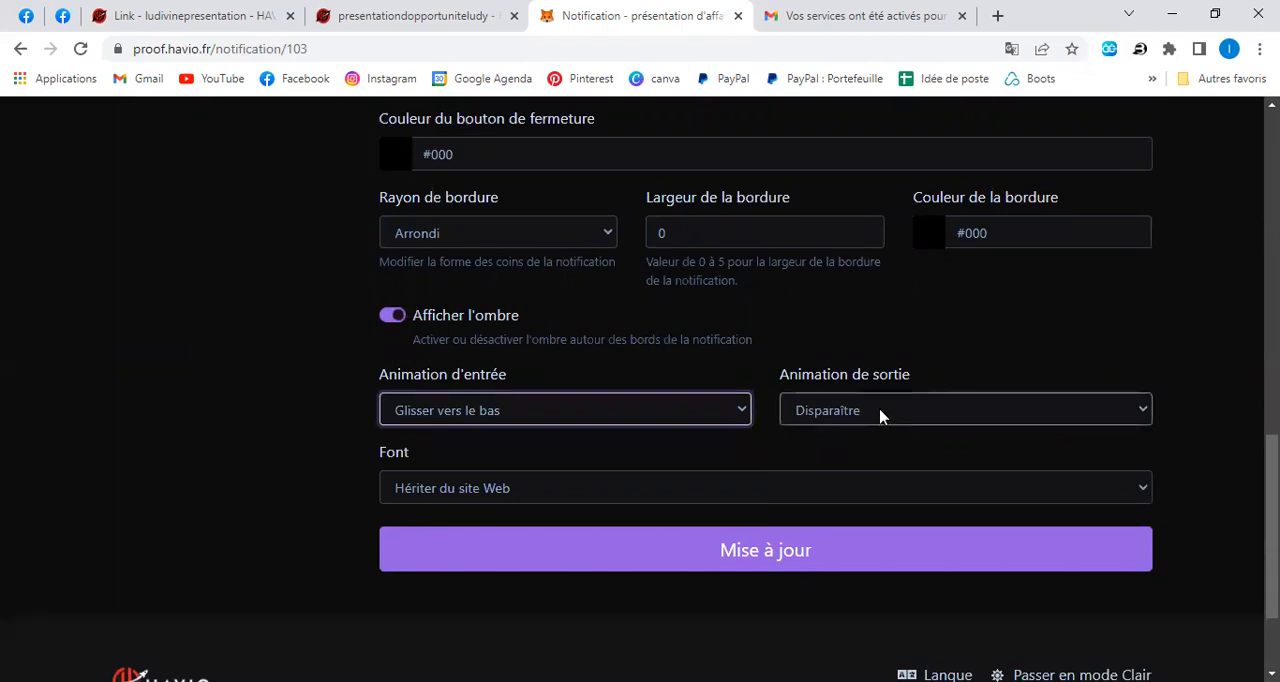
Set the notification's exit animation to "Dézoomer" and its font to "Courrier Nouveau".
{"action": "left_click", "coordinate": [880, 413]}
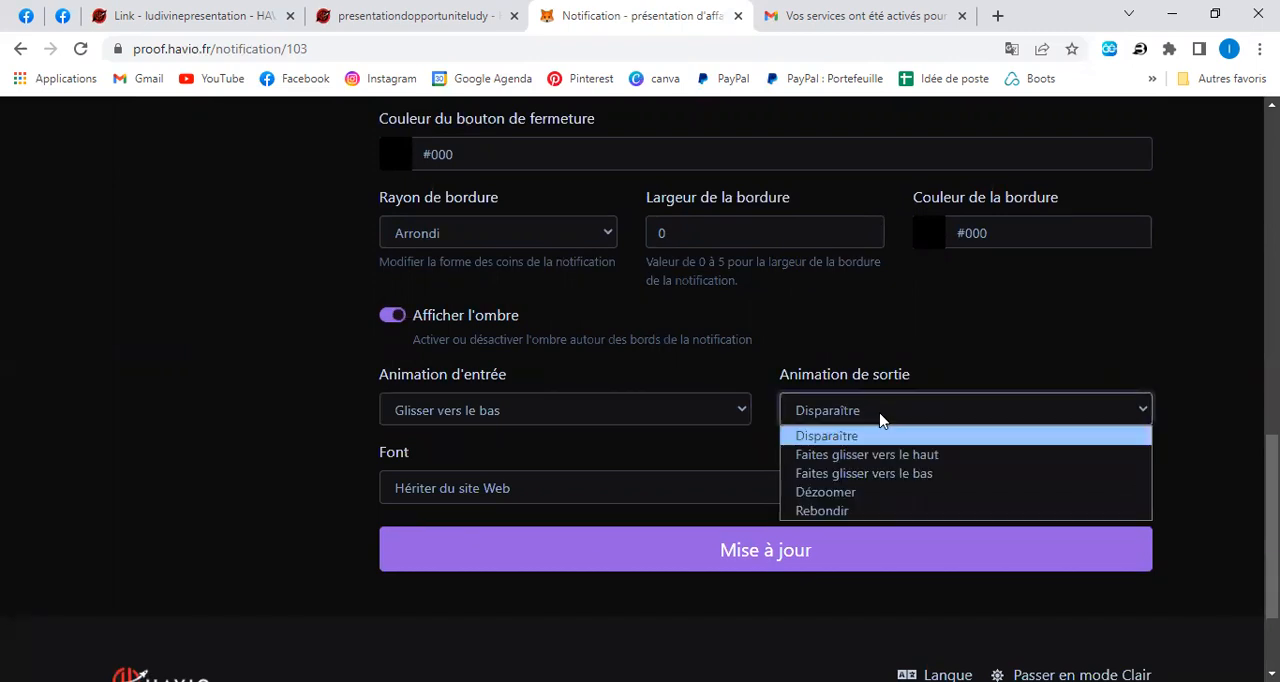
{"action": "left_click", "coordinate": [886, 493]}
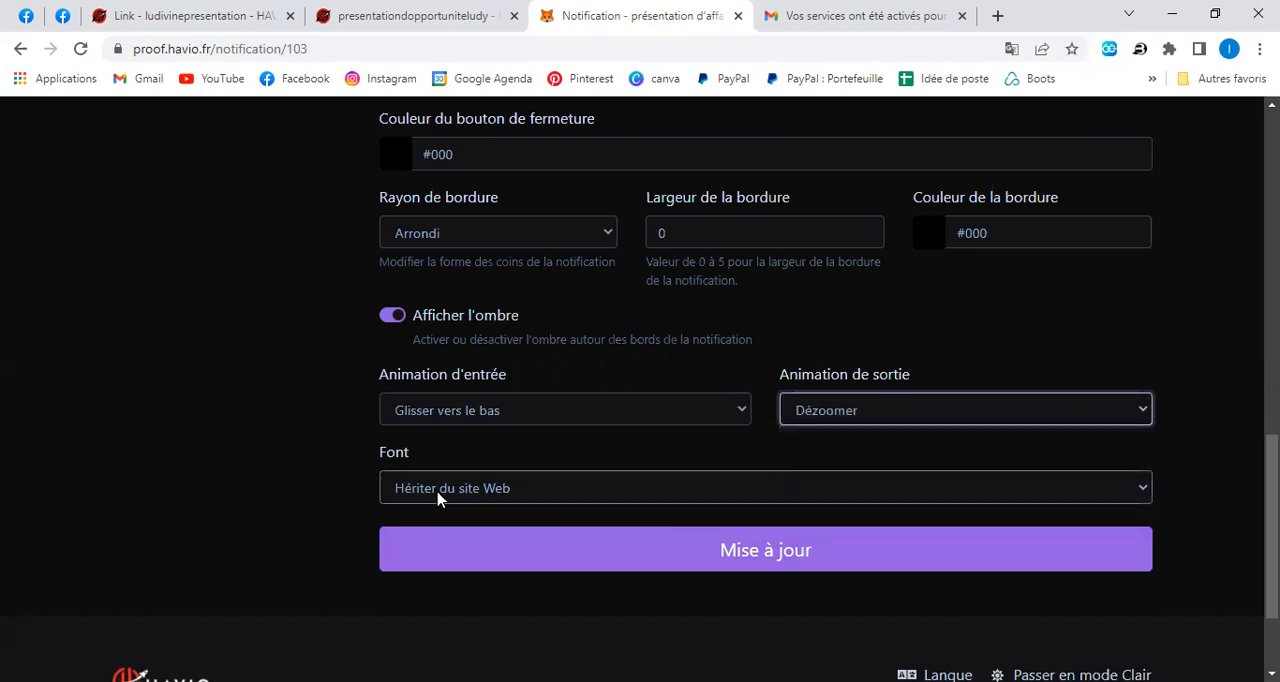
{"action": "left_click", "coordinate": [560, 493]}
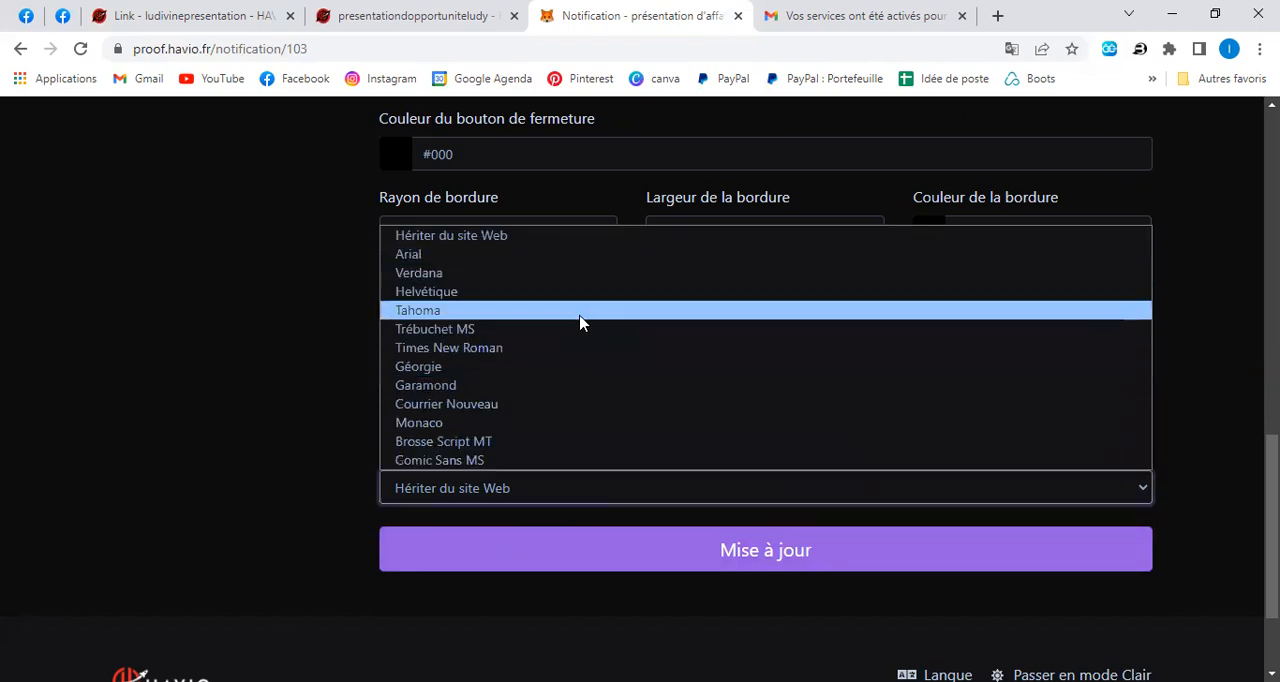
{"action": "left_click", "coordinate": [534, 404]}
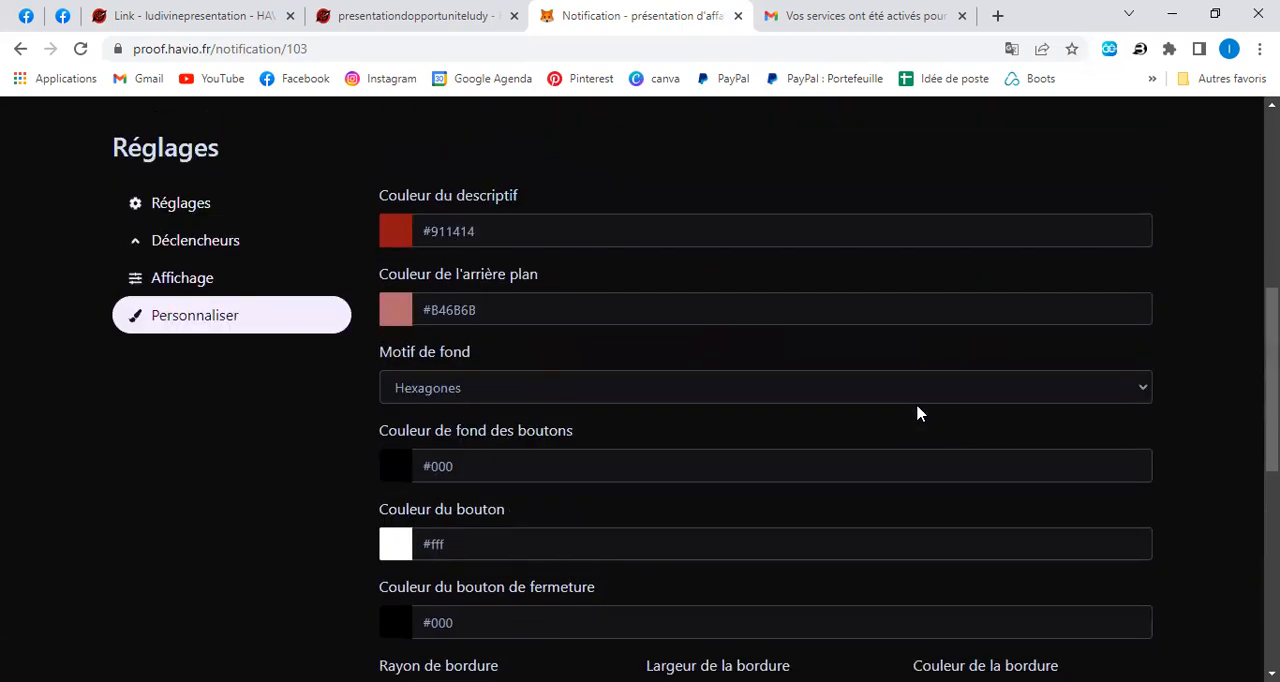
Save the notification's customization settings and switch the "présentation d'affaire" notification on.
{"action": "scroll", "coordinate": [923, 422], "scroll_direction": "down", "scroll_amount": 10}
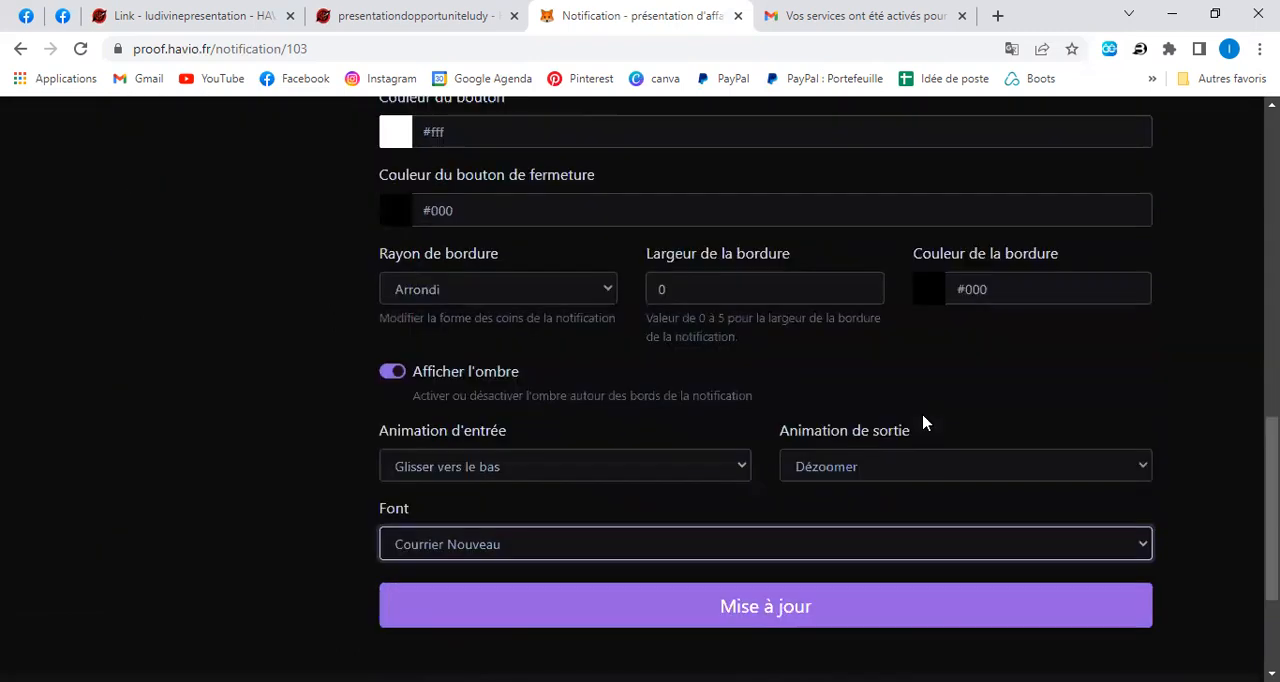
{"action": "left_click", "coordinate": [787, 462]}
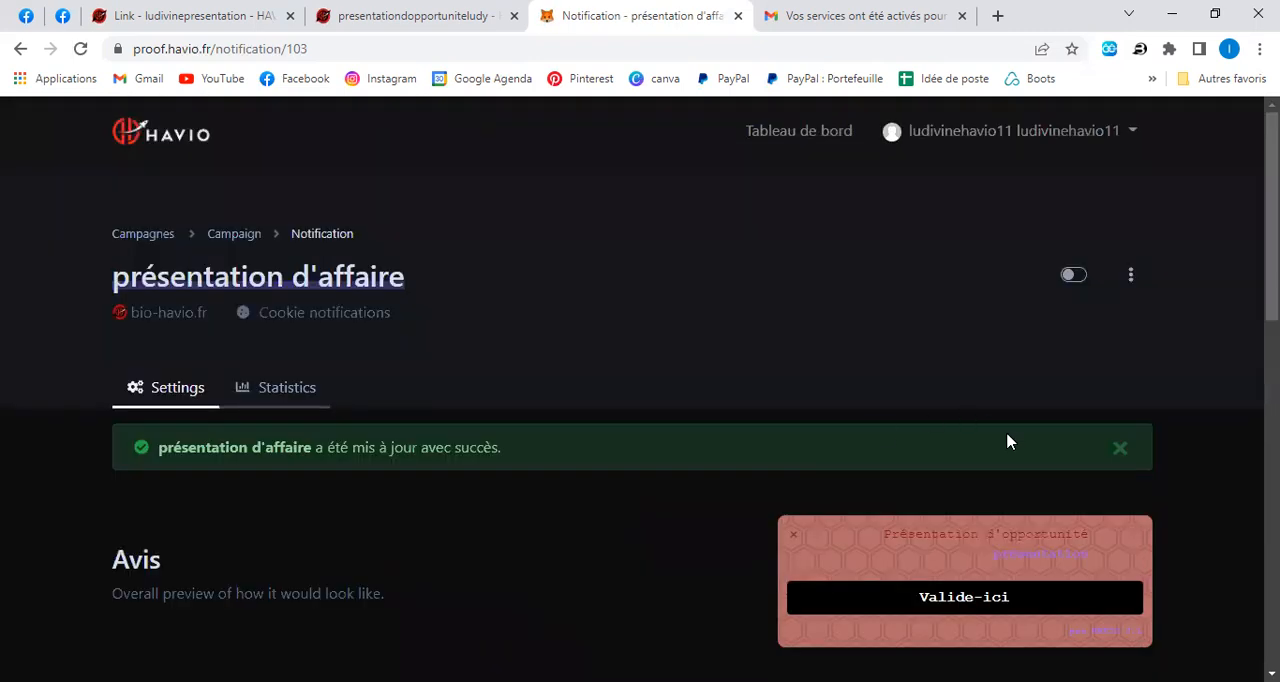
{"action": "left_click", "coordinate": [1073, 276]}
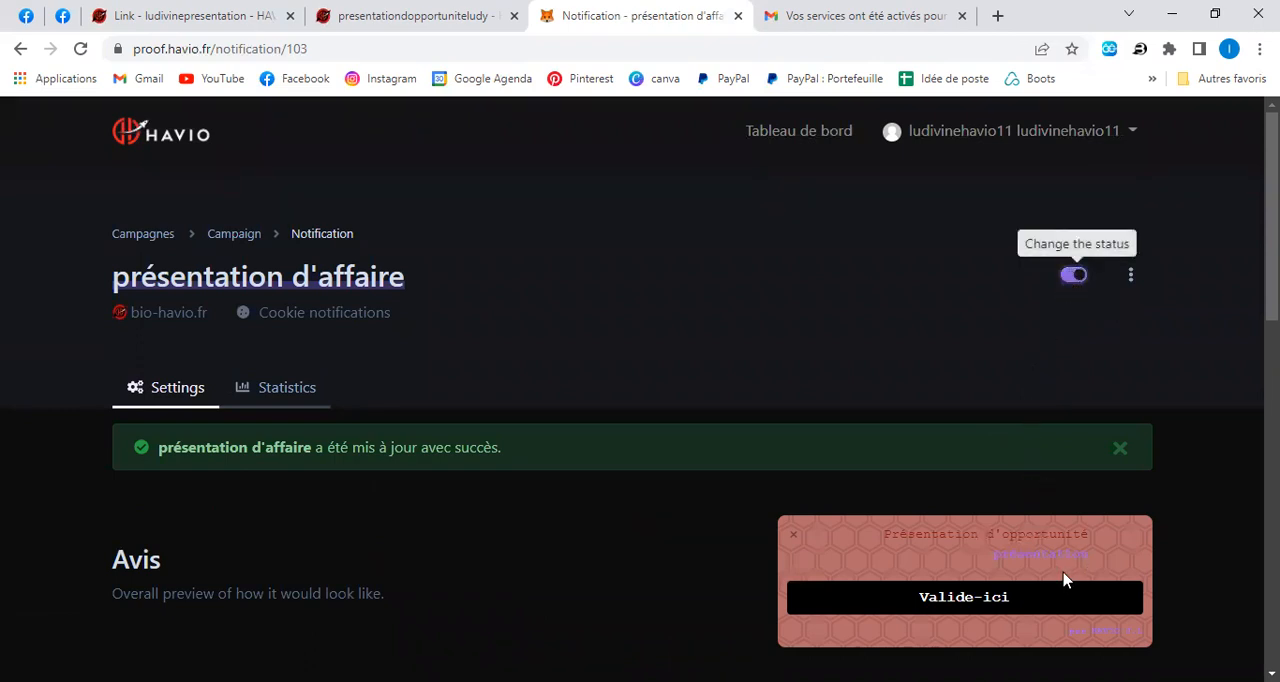
{"action": "left_click", "coordinate": [1120, 449]}
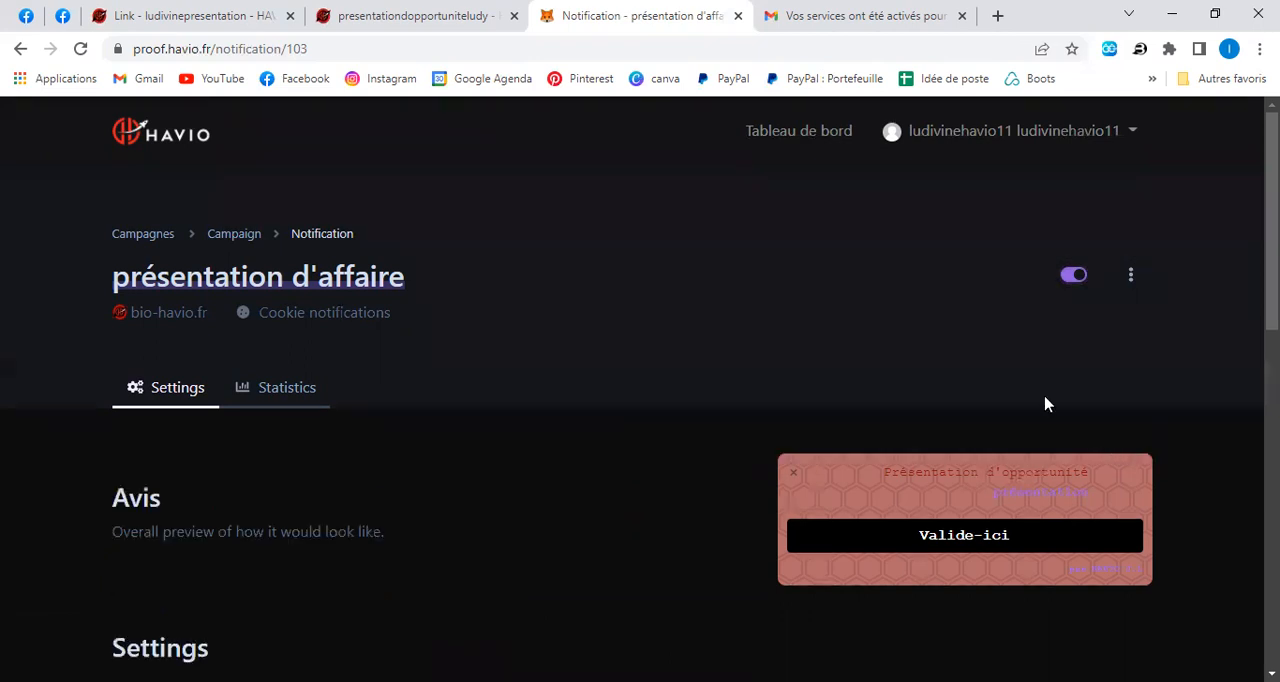
Copy the installation pixel code of the "Contactez-moi" campaign from the dashboard's list of latest campaigns.
{"action": "left_click", "coordinate": [810, 140]}
{"action": "scroll", "coordinate": [908, 372], "scroll_direction": "down", "scroll_amount": 3}
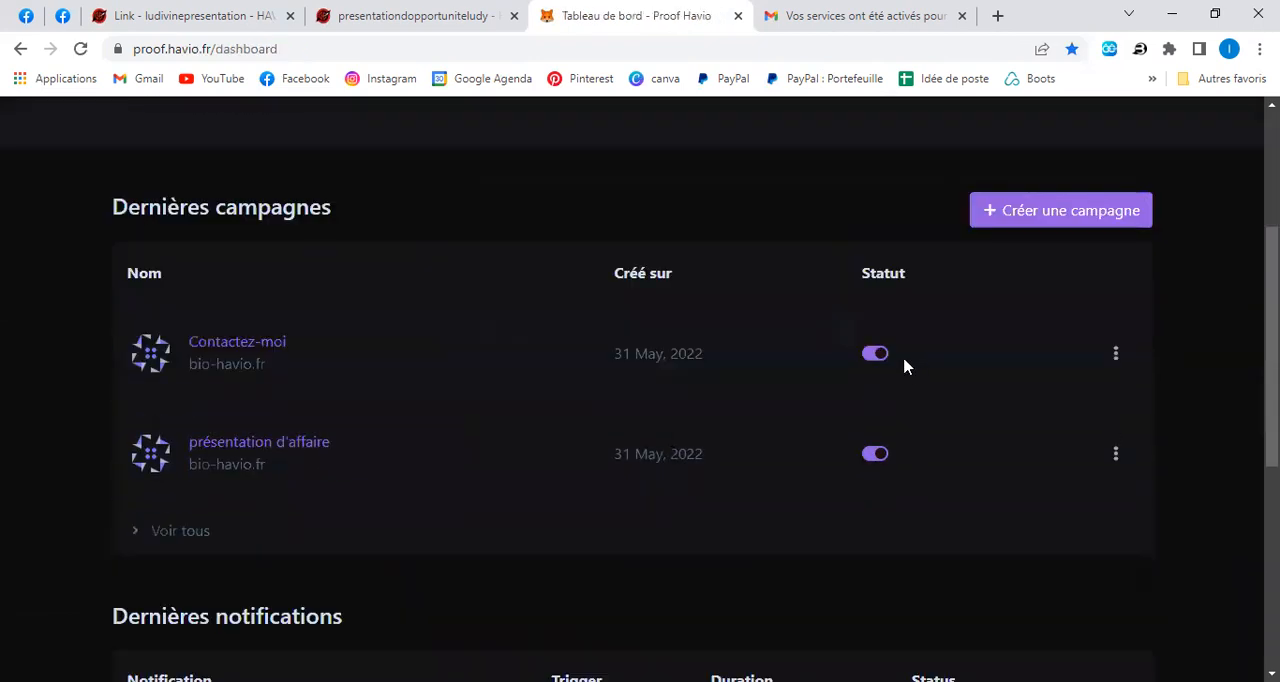
{"action": "left_click", "coordinate": [1116, 355]}
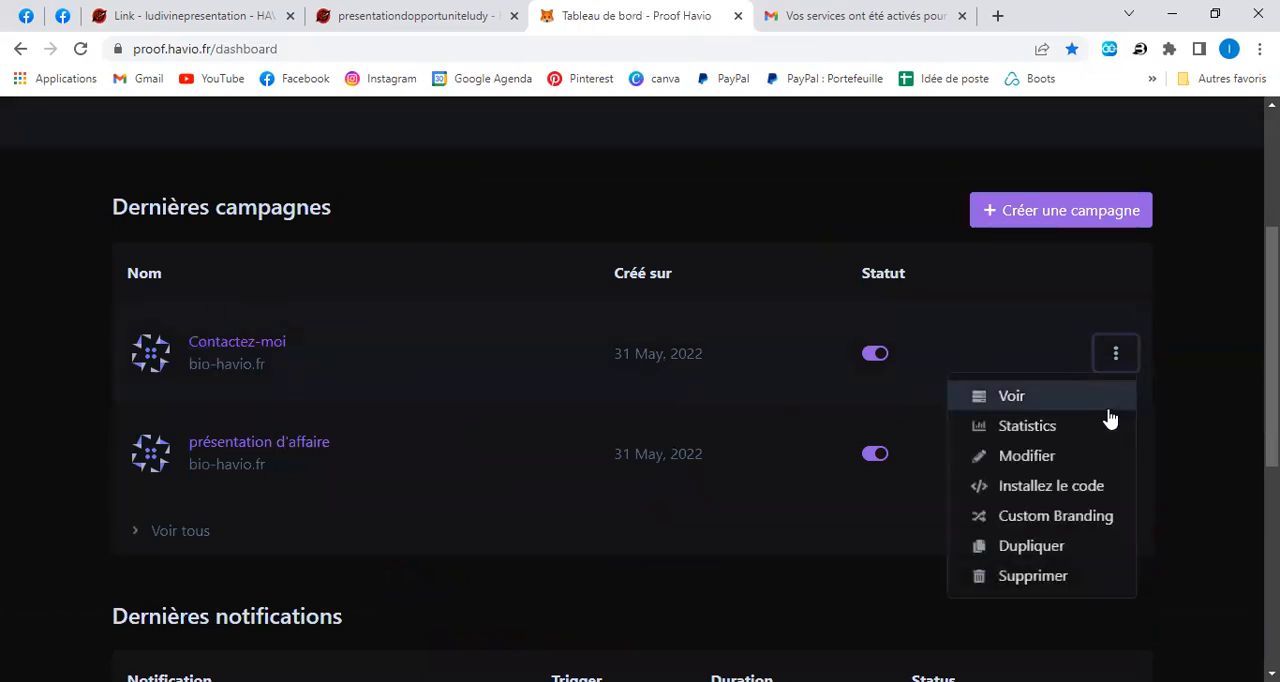
{"action": "left_click", "coordinate": [1052, 487]}
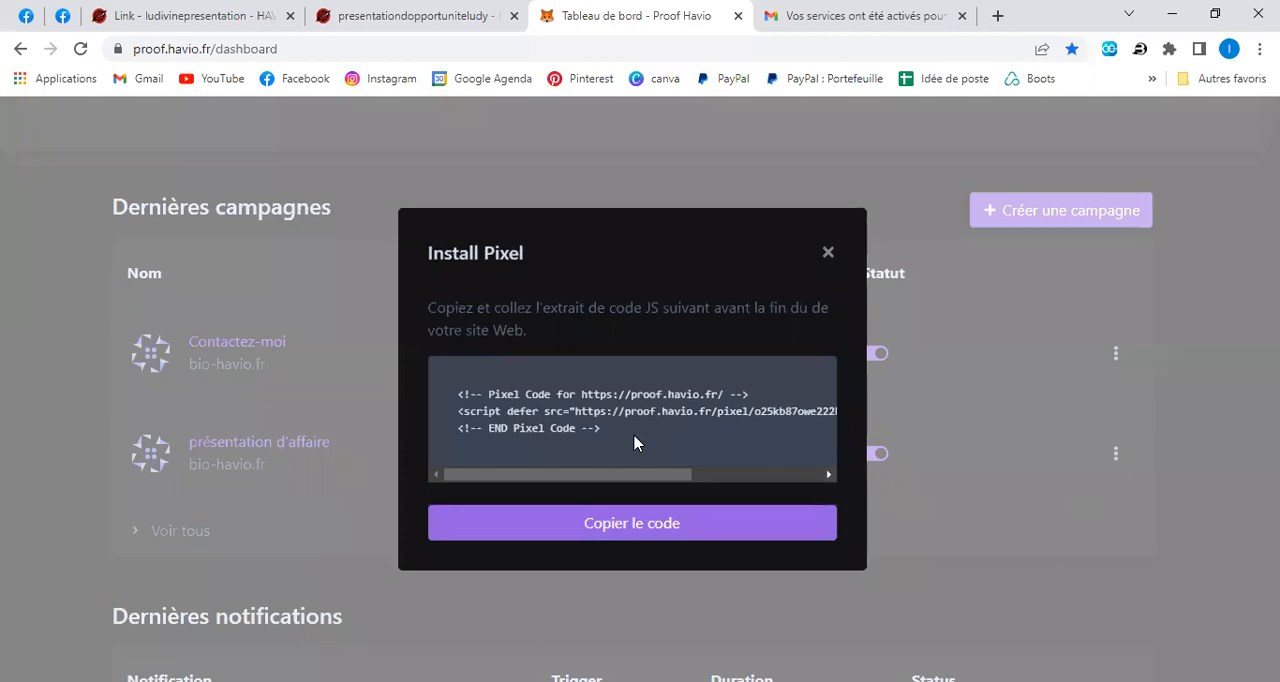
{"action": "left_click", "coordinate": [655, 525]}
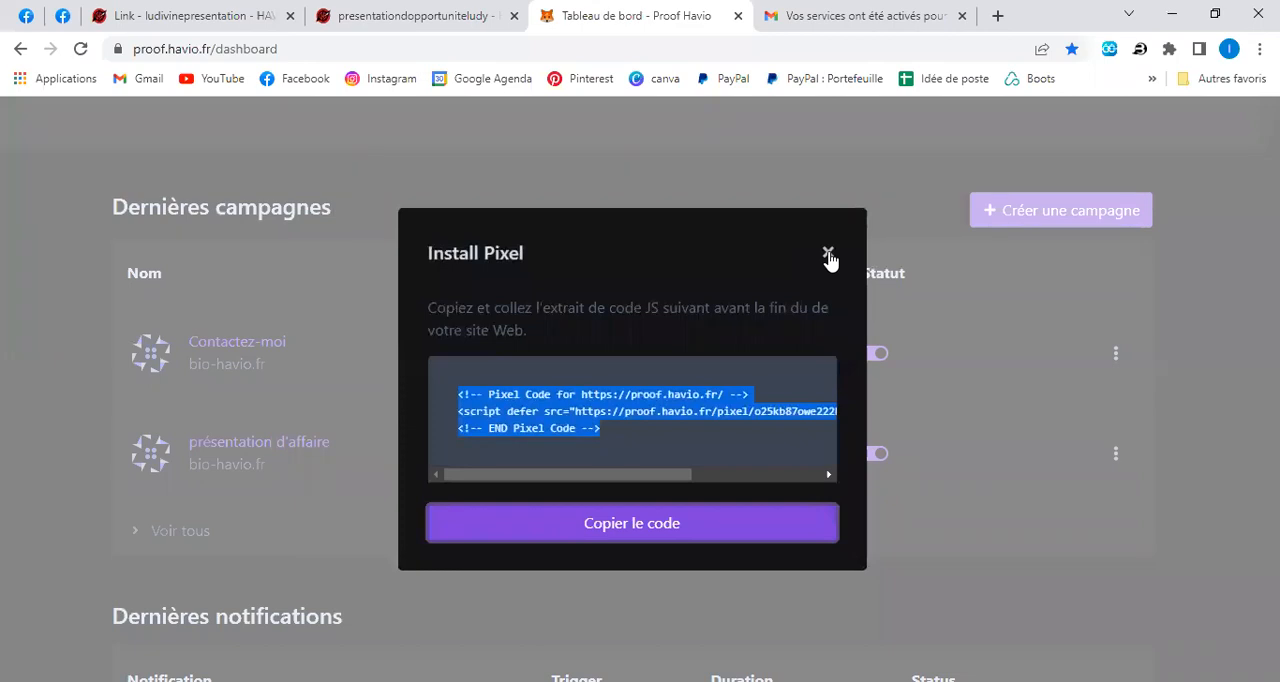
{"action": "left_click", "coordinate": [829, 256]}
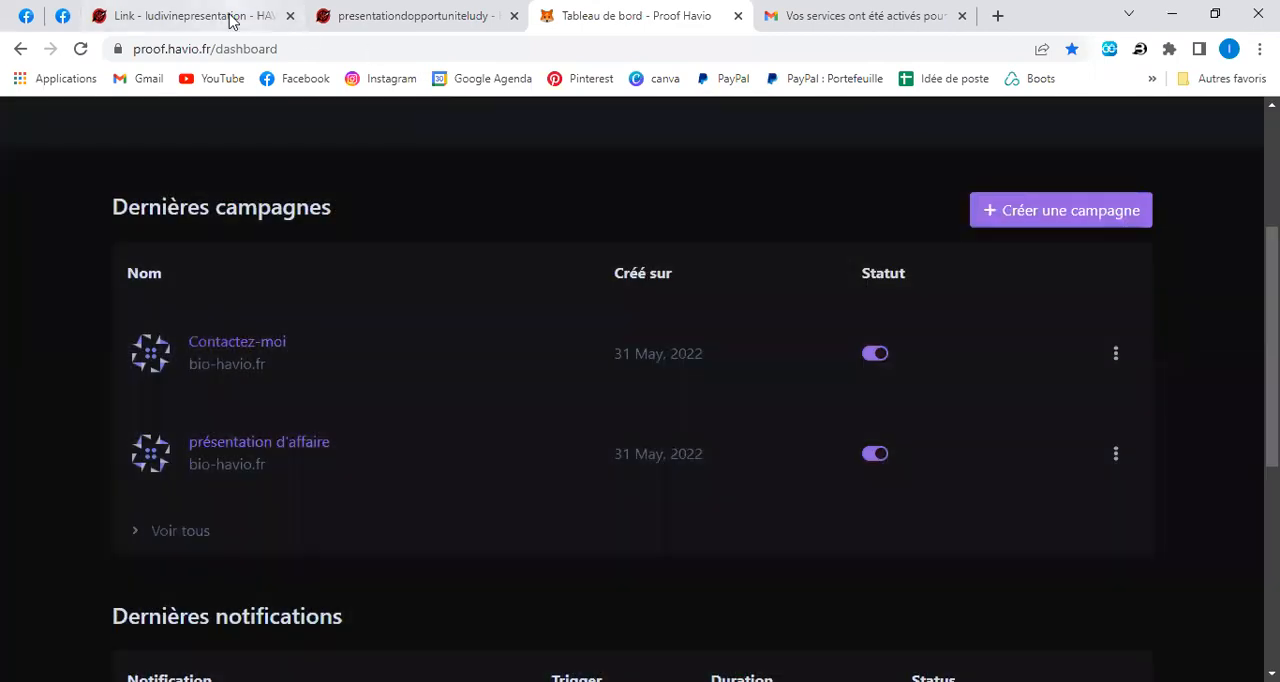
Switch to the bio link page's editor and start a new Custom HTML block.
{"action": "left_click", "coordinate": [228, 17]}
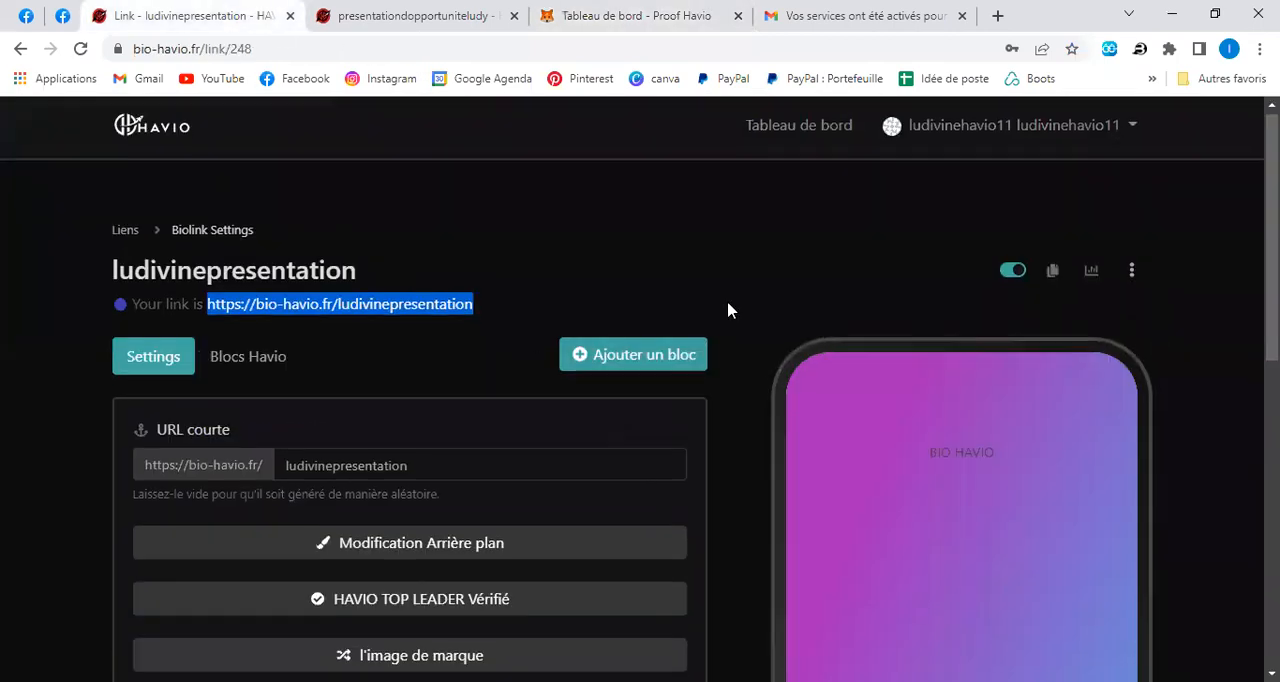
{"action": "scroll", "coordinate": [728, 308], "scroll_direction": "down", "scroll_amount": 2}
{"action": "scroll", "coordinate": [715, 320], "scroll_direction": "up", "scroll_amount": 2}
{"action": "left_click", "coordinate": [629, 368]}
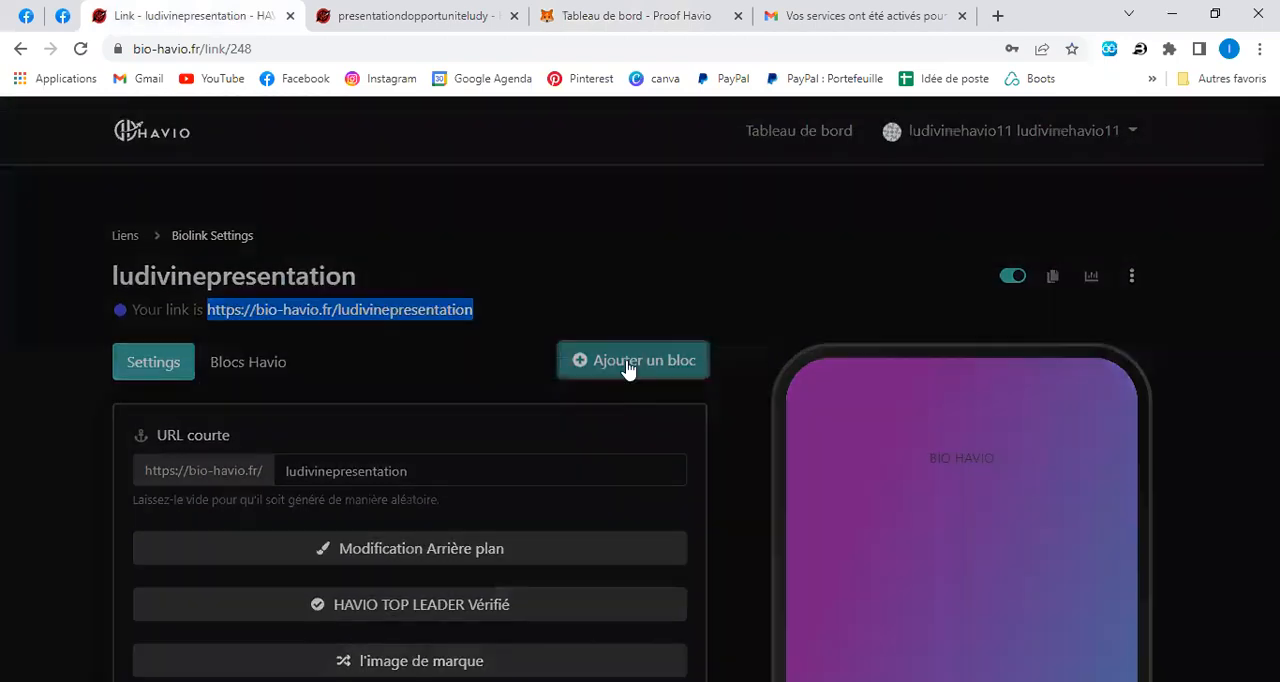
{"action": "scroll", "coordinate": [718, 417], "scroll_direction": "down", "scroll_amount": 7}
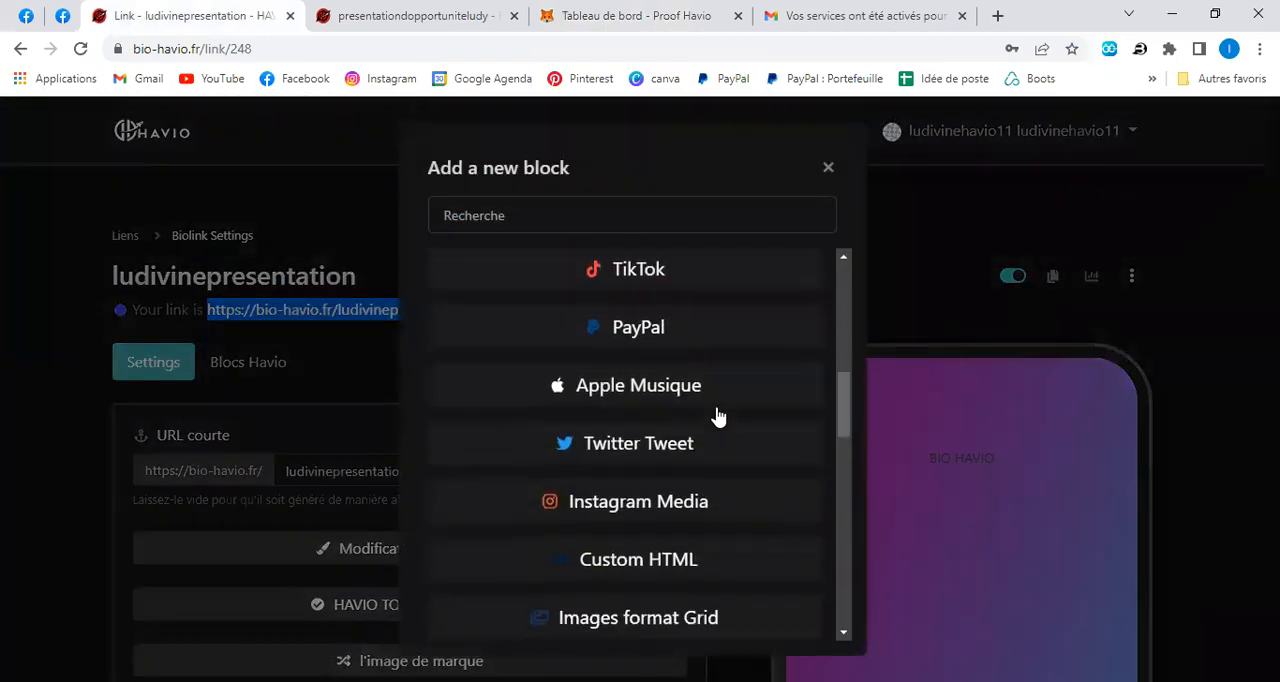
{"action": "scroll", "coordinate": [716, 414], "scroll_direction": "down", "scroll_amount": 1}
{"action": "left_click", "coordinate": [660, 369]}
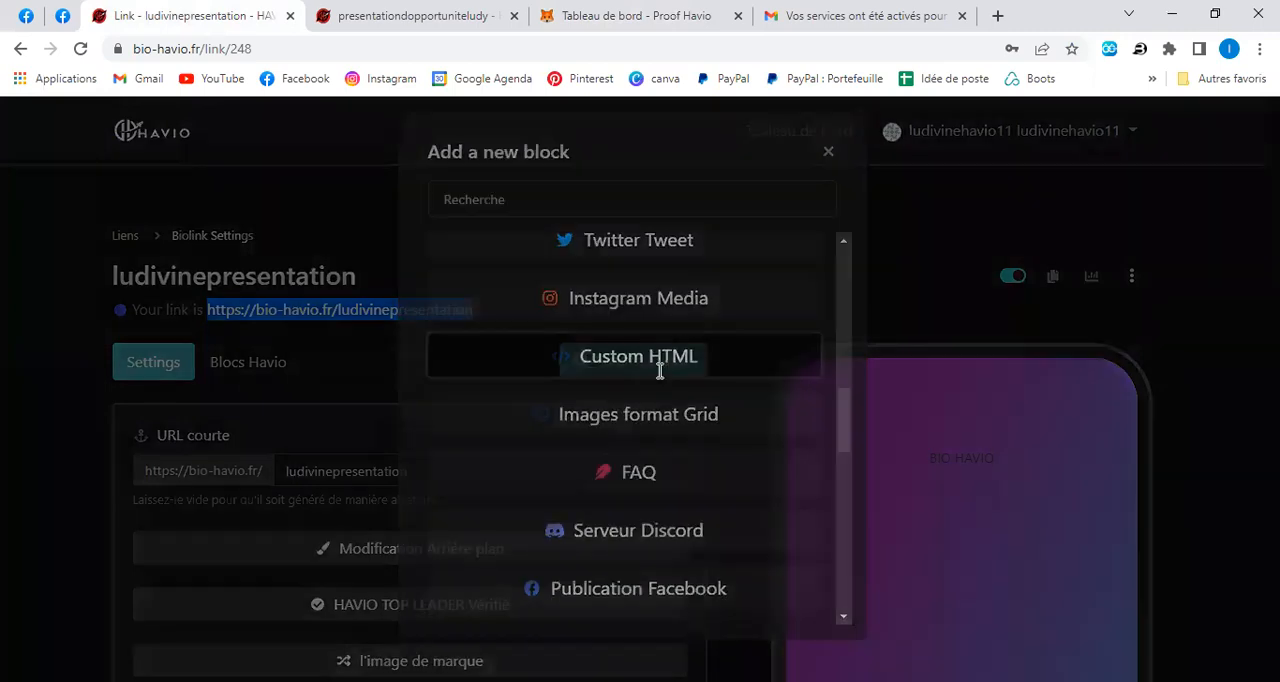
Paste the copied pixel code into the new Custom HTML block, save it and update the block.
{"action": "left_click", "coordinate": [543, 427]}
{"action": "right_click", "coordinate": [543, 425]}
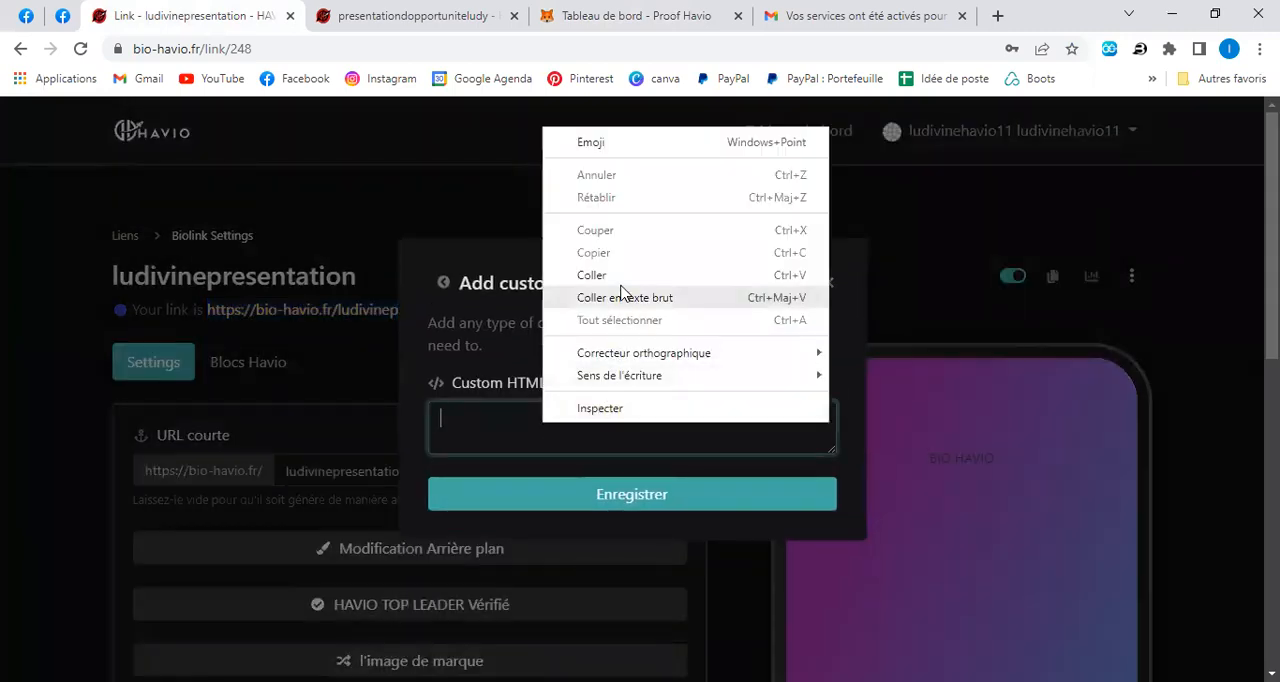
{"action": "left_click", "coordinate": [617, 277]}
{"action": "left_click", "coordinate": [630, 497]}
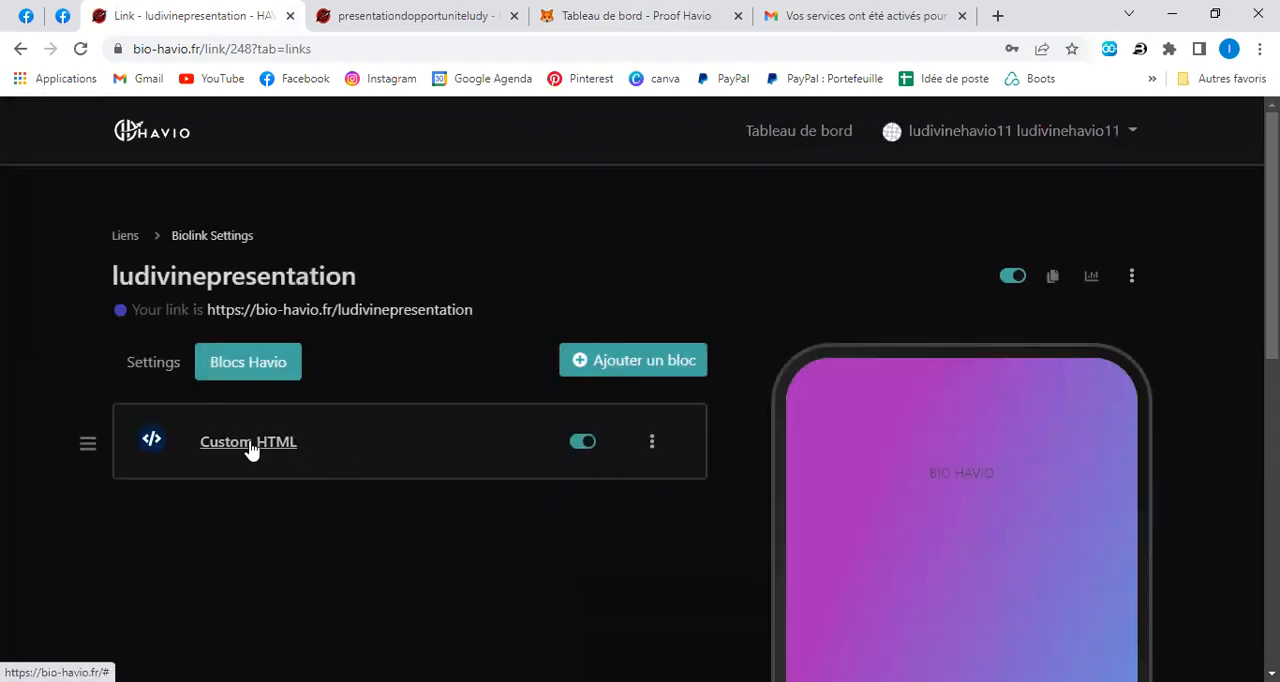
{"action": "left_click", "coordinate": [250, 448]}
{"action": "left_click", "coordinate": [329, 598]}
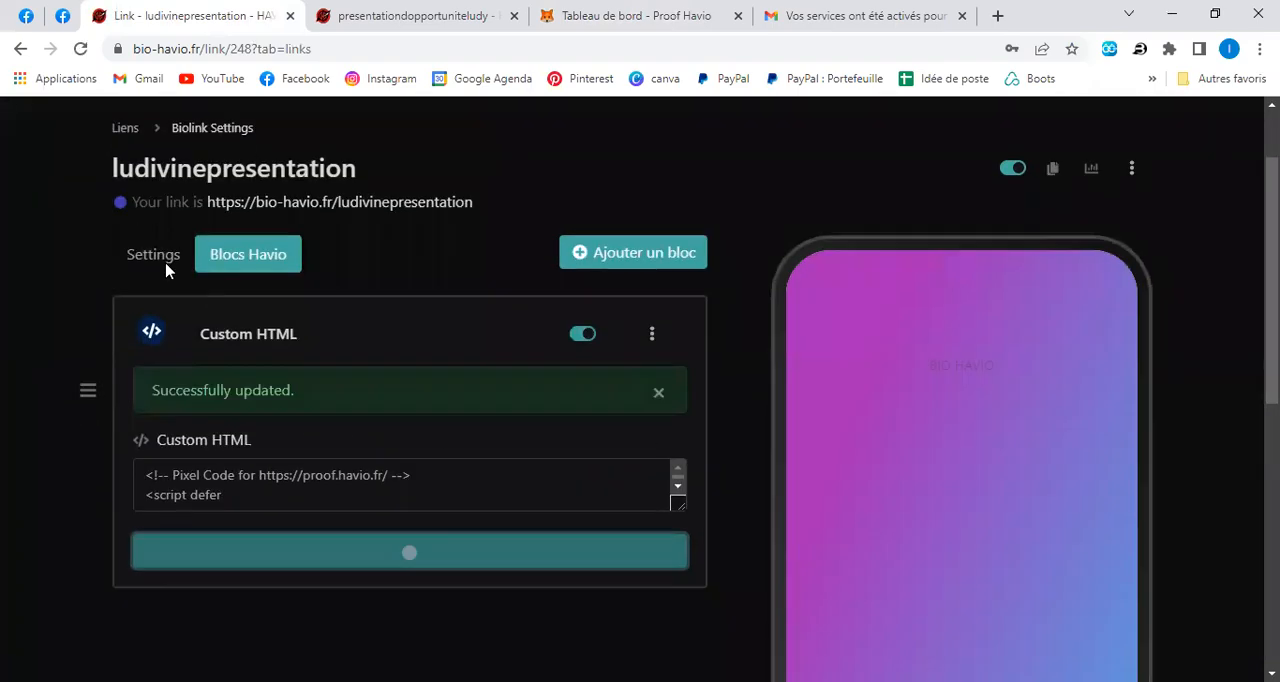
Save the bio link page's settings and open its public link to check the notification.
{"action": "left_click", "coordinate": [155, 256]}
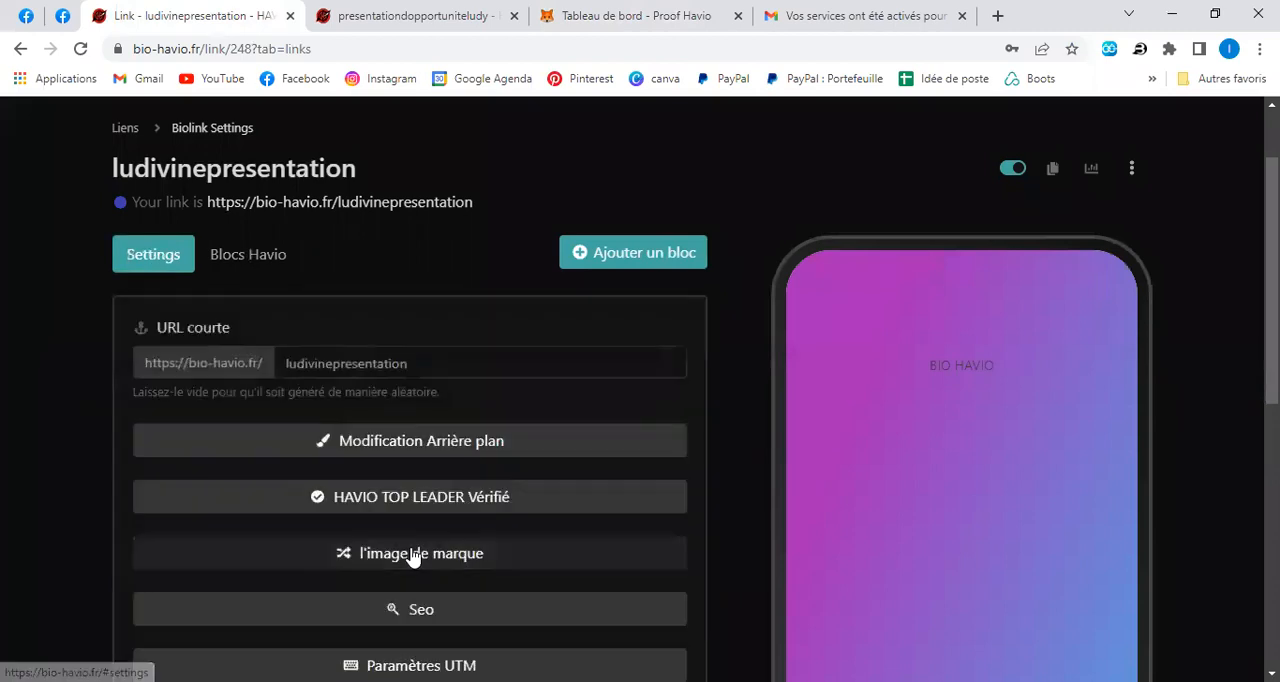
{"action": "scroll", "coordinate": [412, 557], "scroll_direction": "down", "scroll_amount": 3}
{"action": "left_click", "coordinate": [396, 548]}
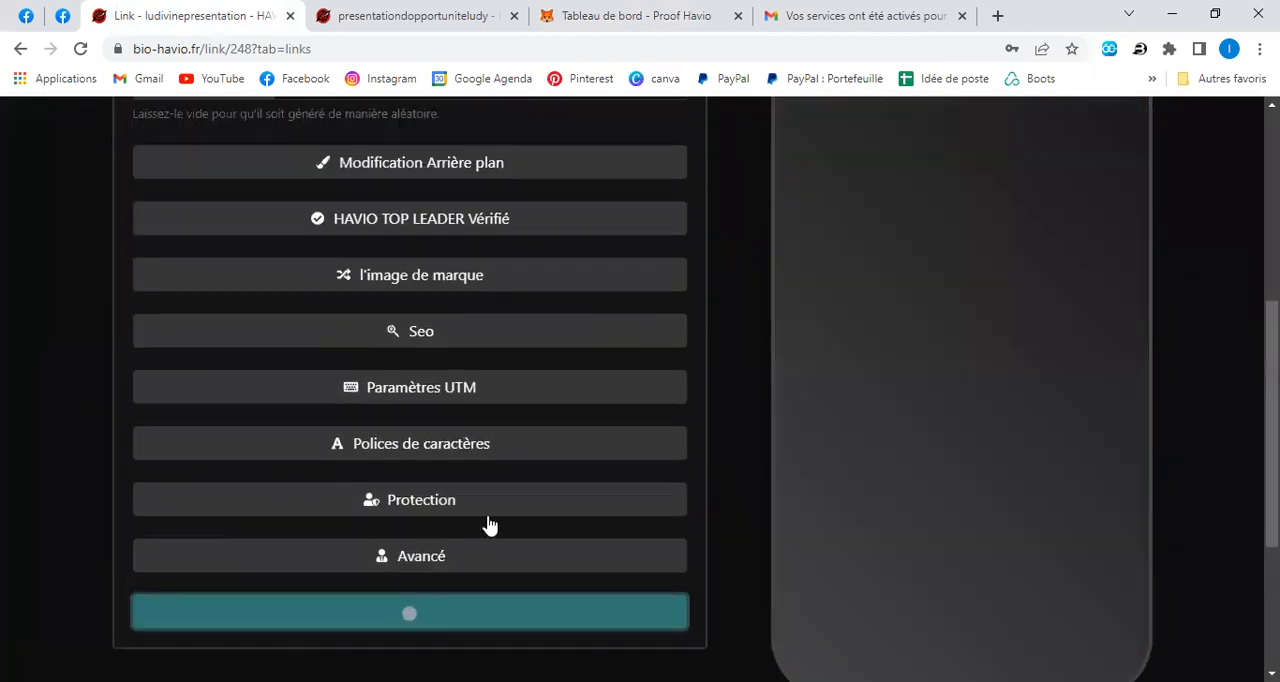
{"action": "scroll", "coordinate": [460, 490], "scroll_direction": "up", "scroll_amount": 1}
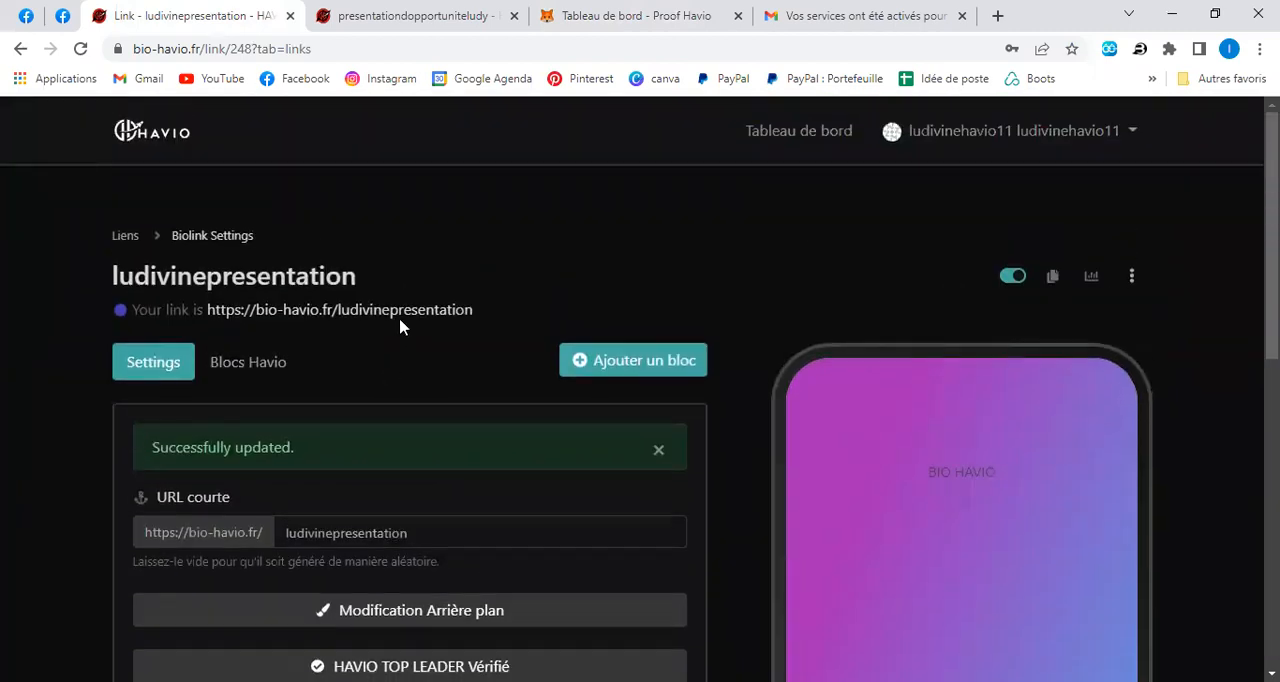
{"action": "left_click", "coordinate": [400, 314]}
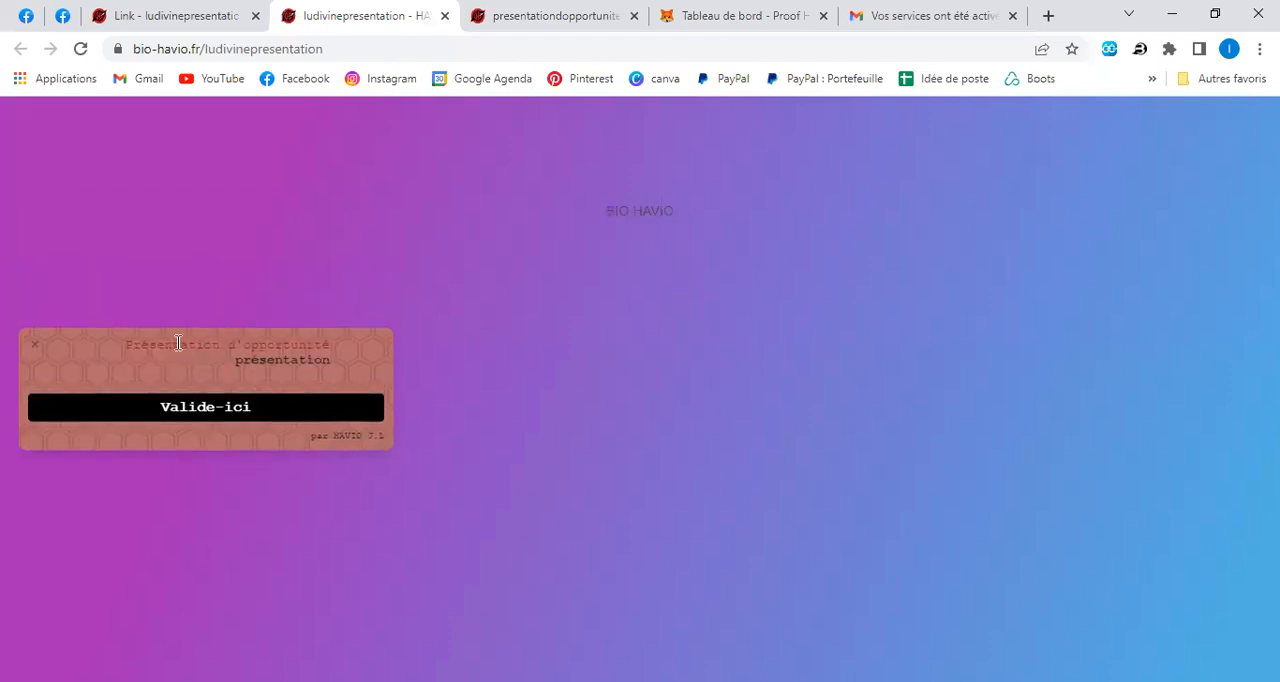